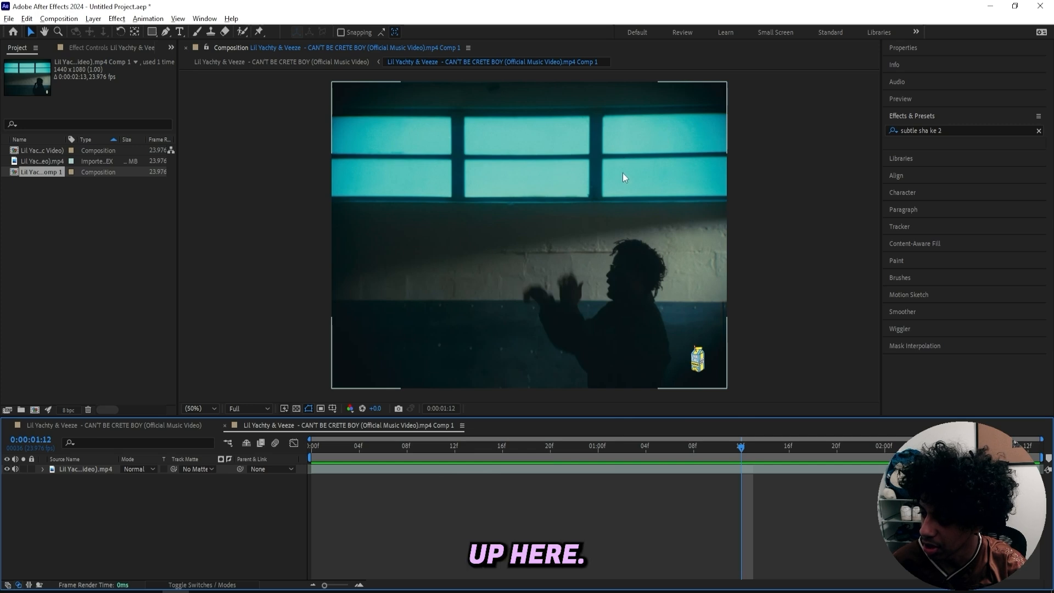
- Apply Unsharp Mask to the video layer, with the amount at about 286 and the radius at 8
key("Home")
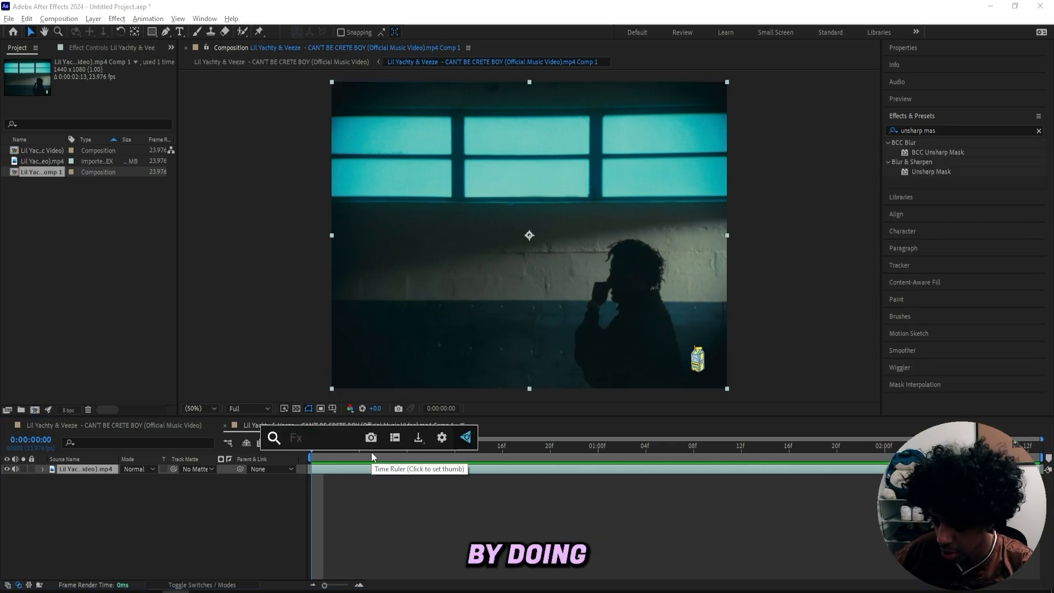
type("unsh")
key("Return")
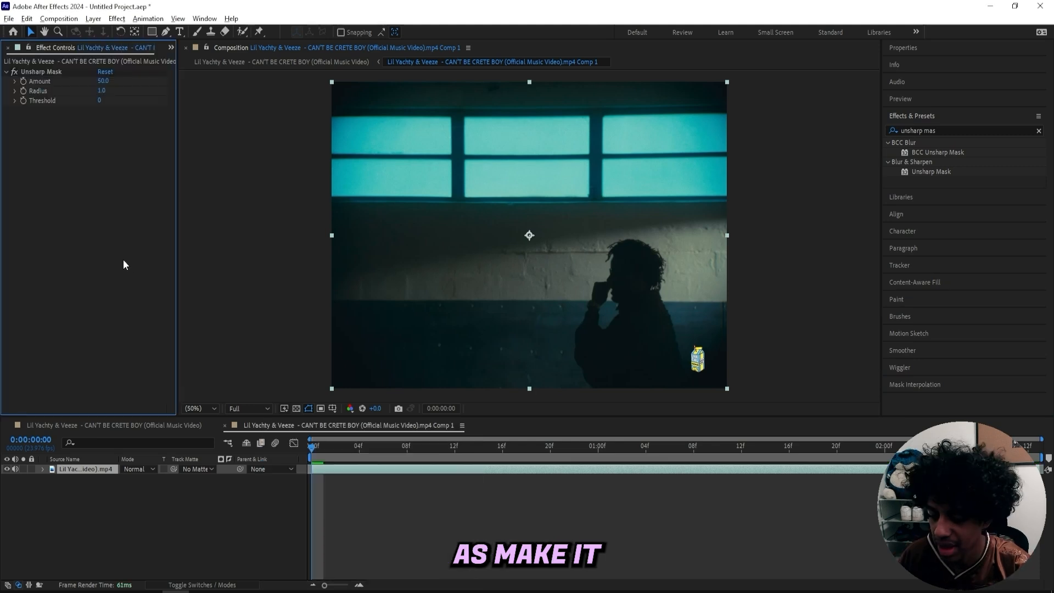
left_click_drag(105, 81, 149, 92)
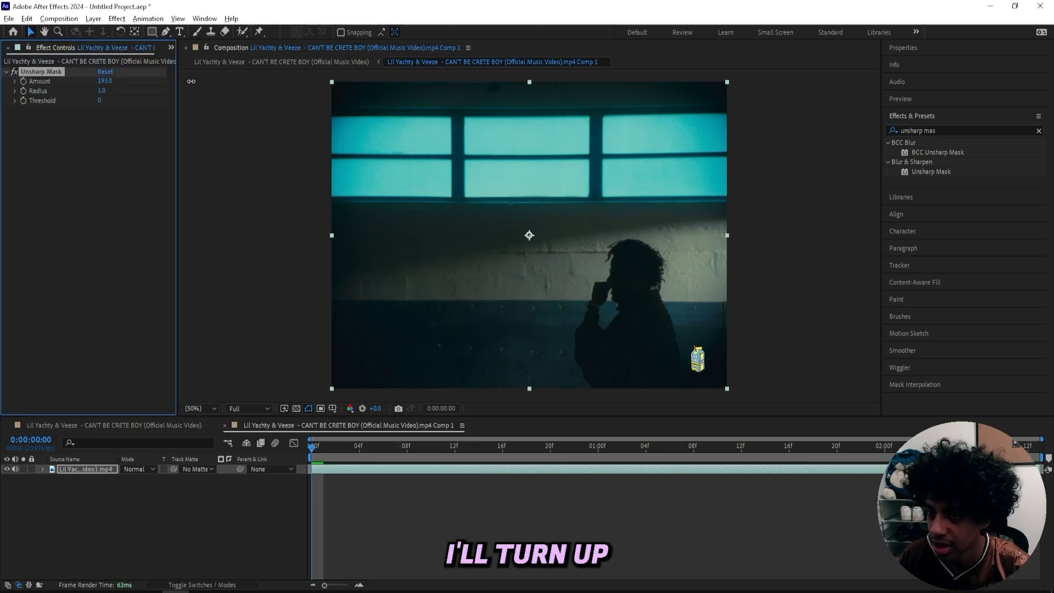
left_click(103, 90)
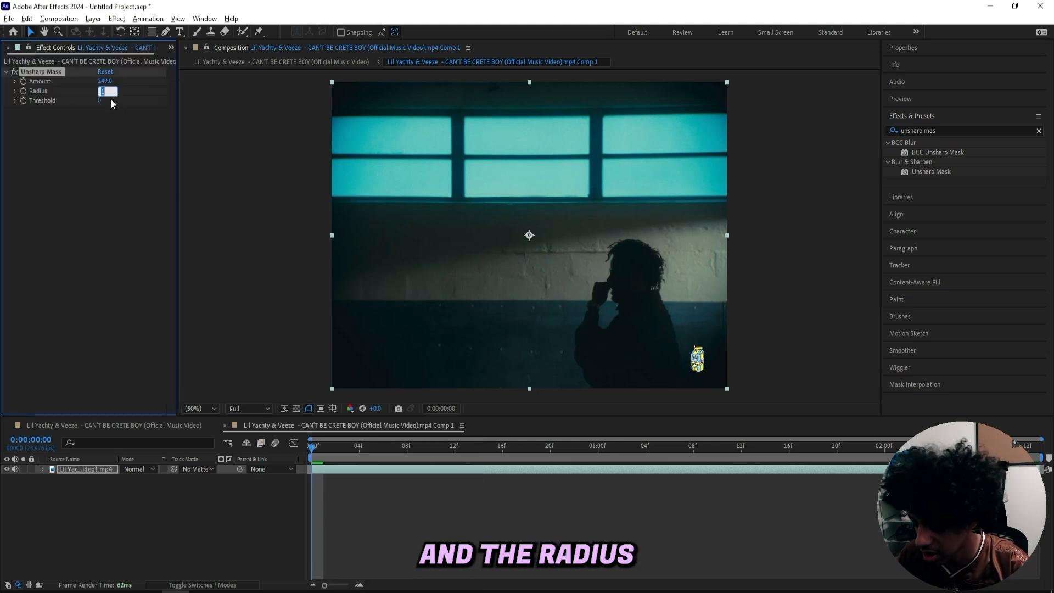
type("8")
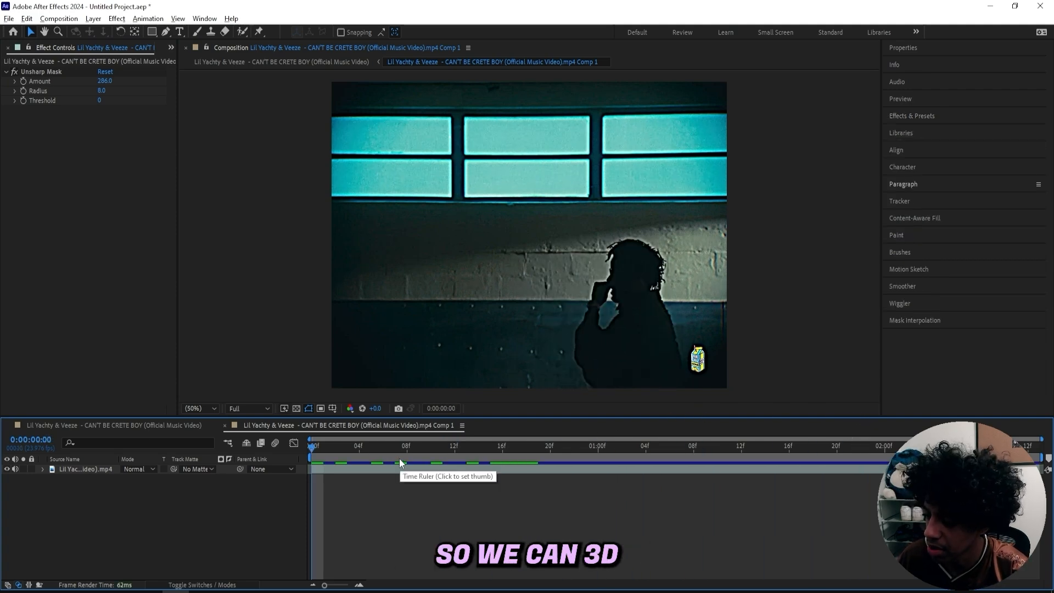
- Pre-compose the sharpened video layer, moving all attributes into the new composition
left_click(350, 470)
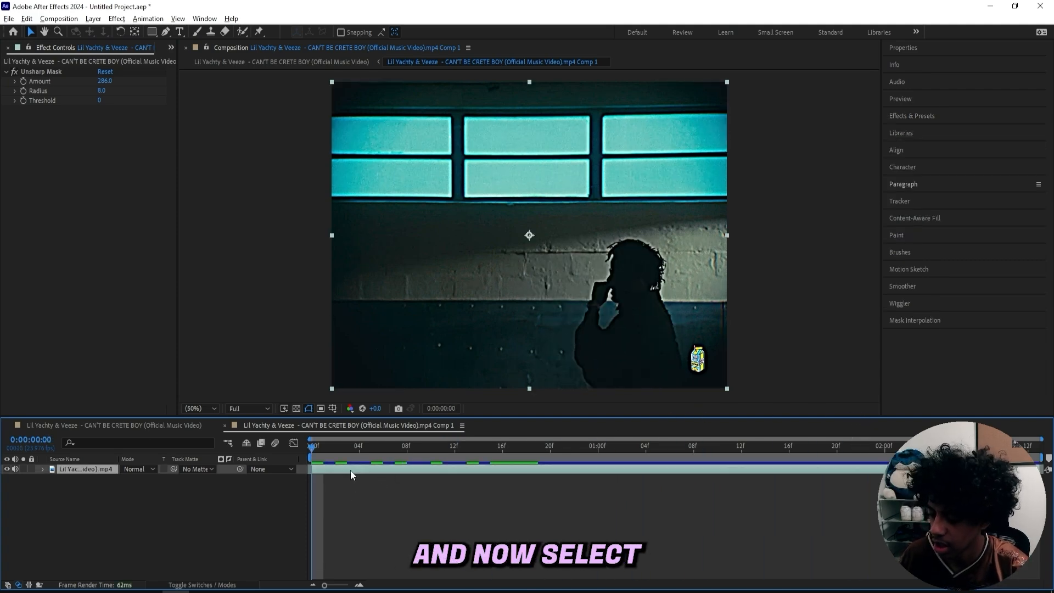
right_click(351, 469)
left_click(395, 396)
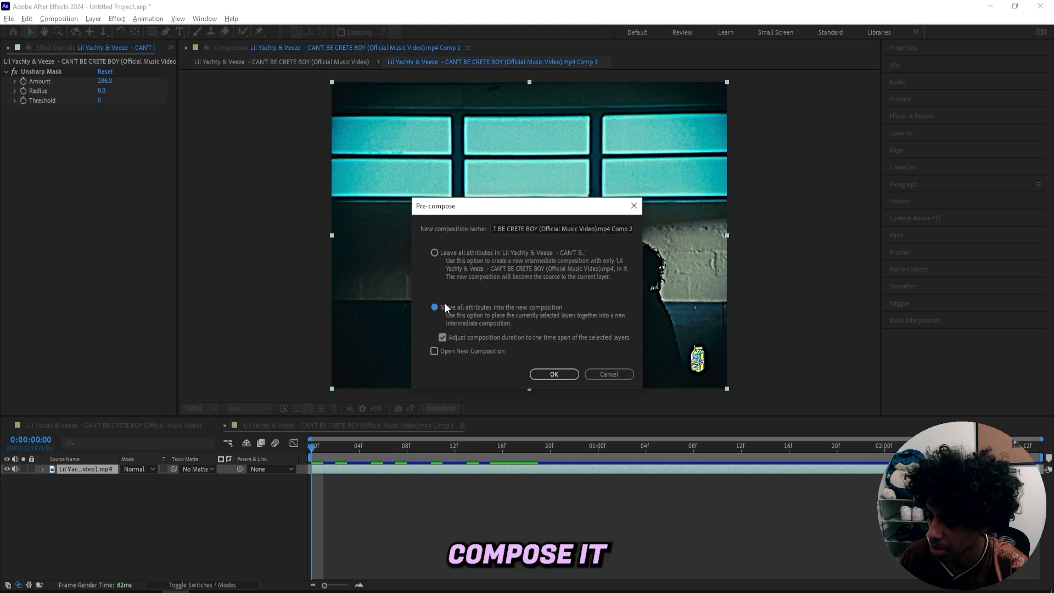
left_click(551, 374)
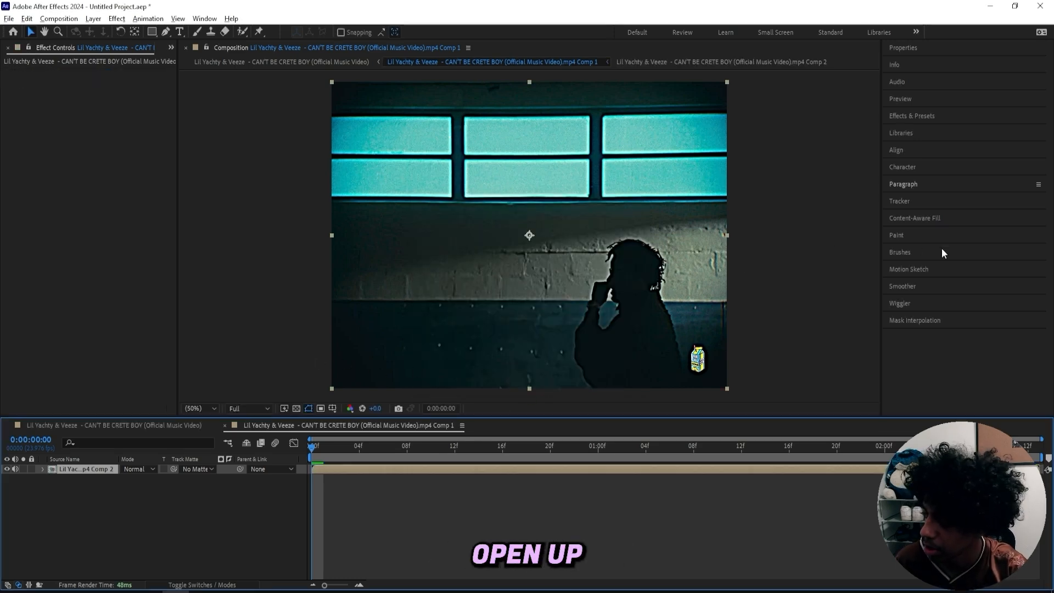
- Run a 3D camera track on the pre-composed video layer with Detailed Analysis enabled
left_click(917, 201)
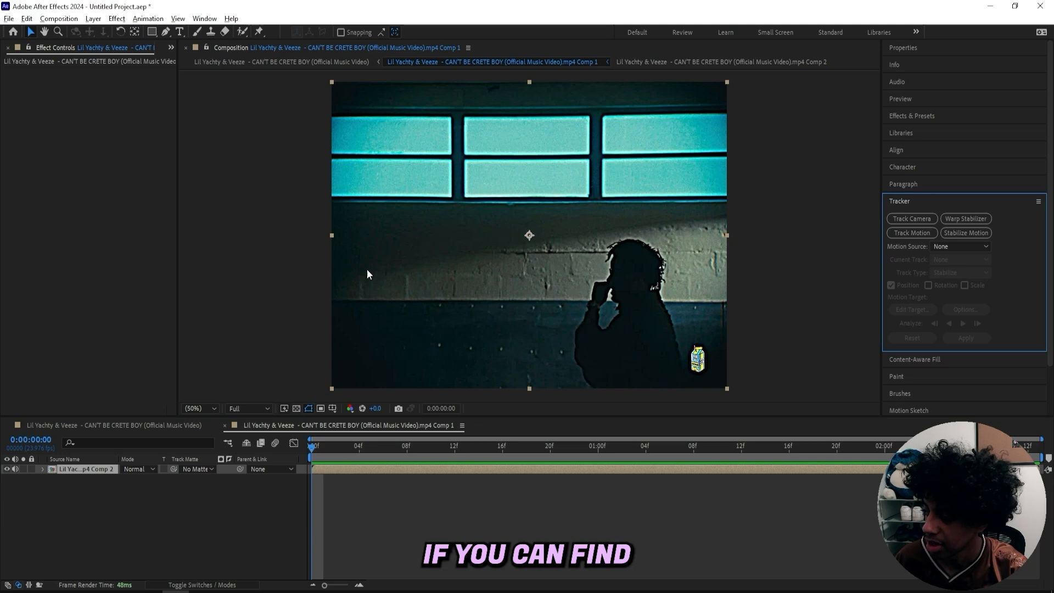
left_click(205, 18)
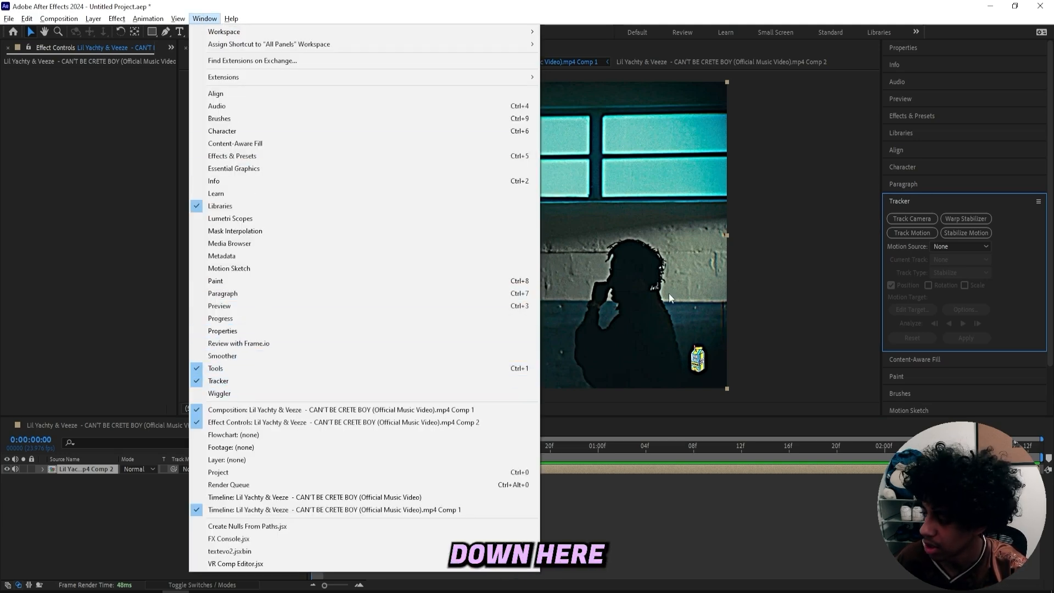
left_click(910, 219)
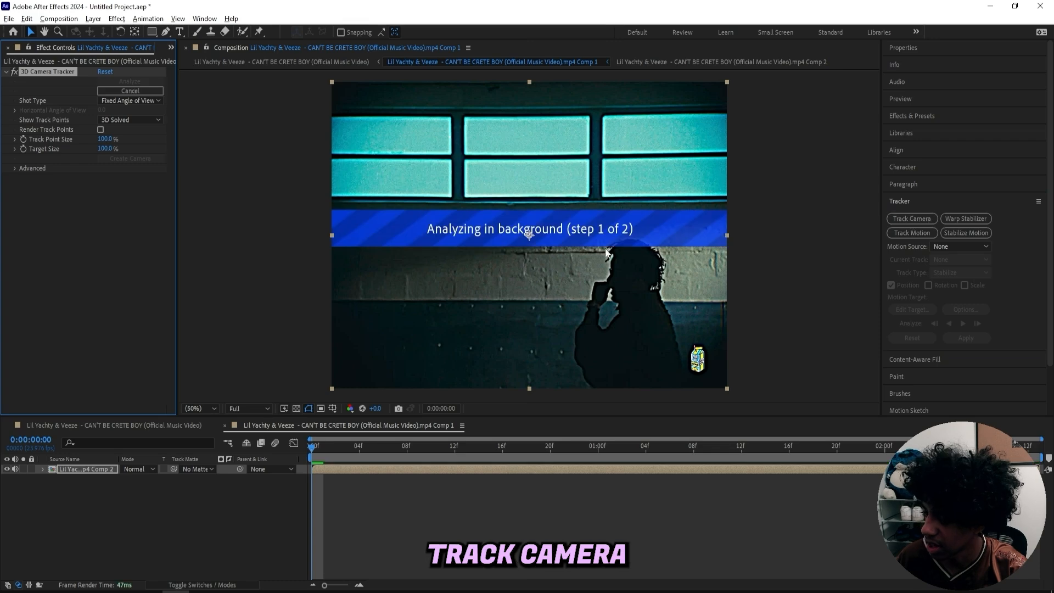
left_click(14, 168)
left_click(100, 207)
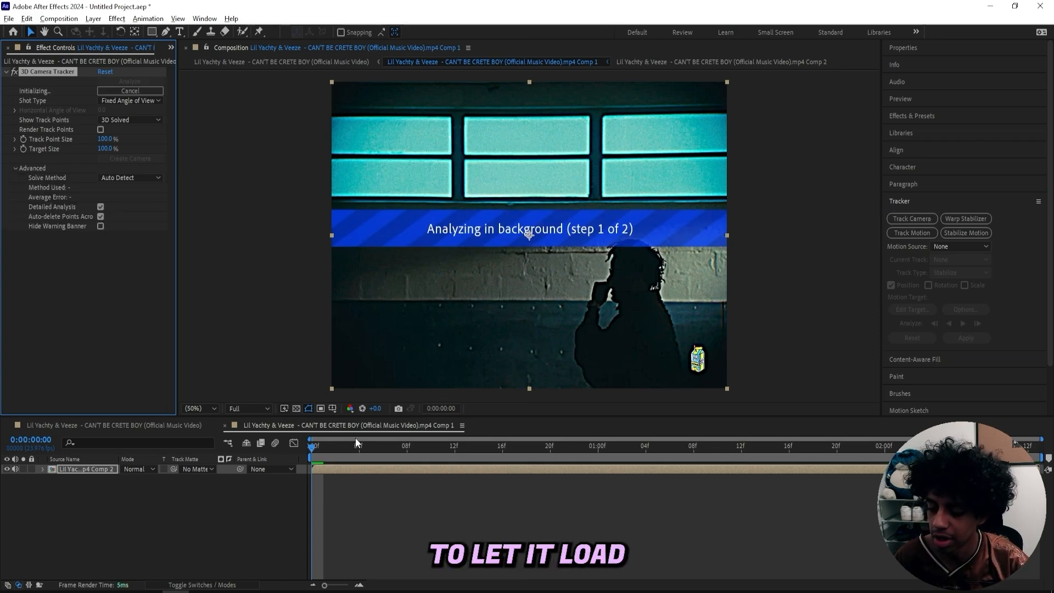
key("space")
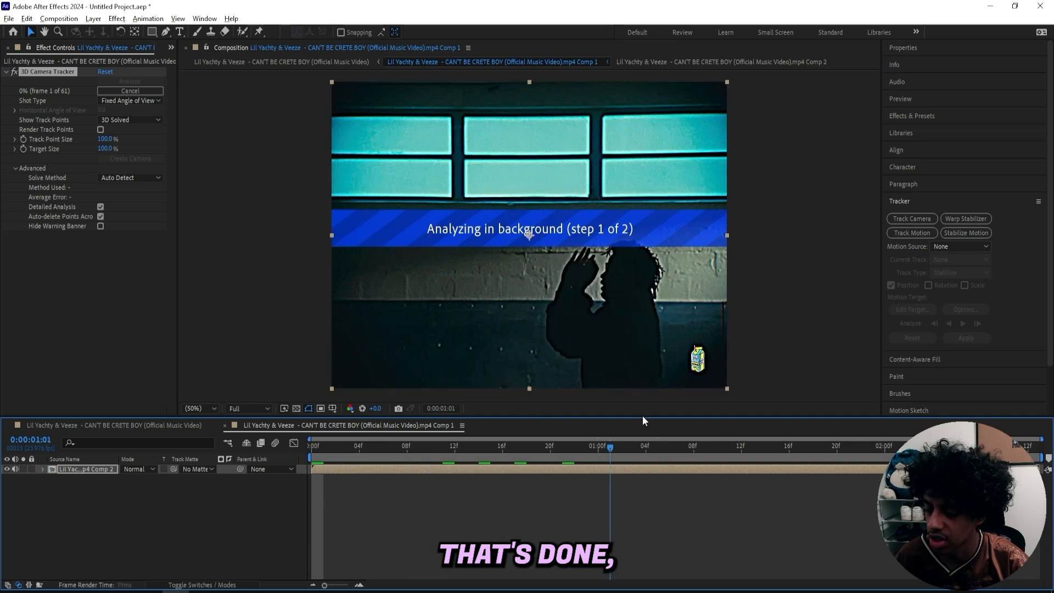
key("space")
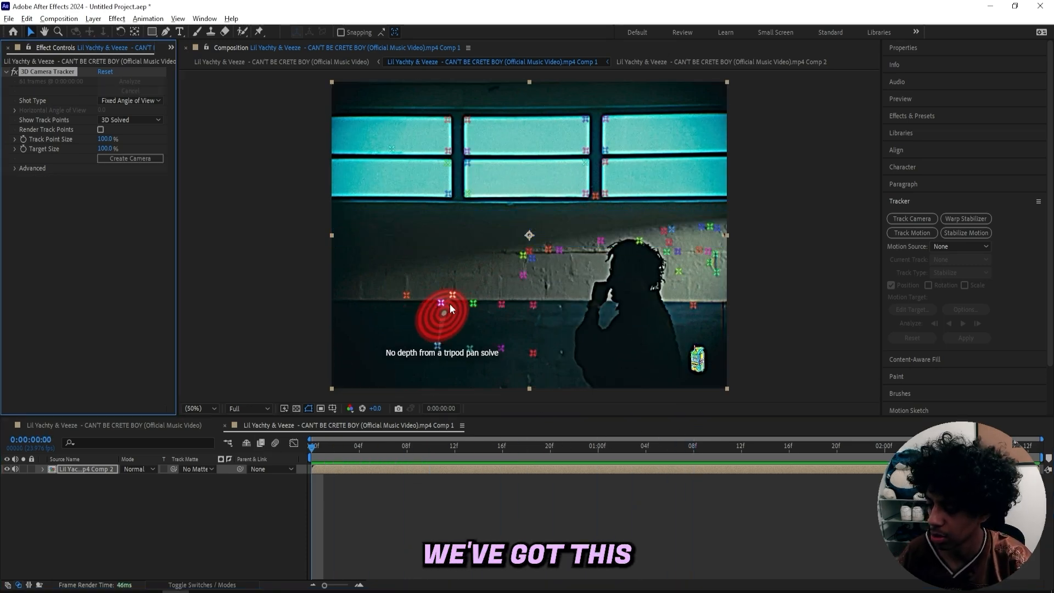
- Create a solid and camera from the leftmost track point along the wall's lower edge, and move the current time to 0:00:00:03
left_click(406, 296)
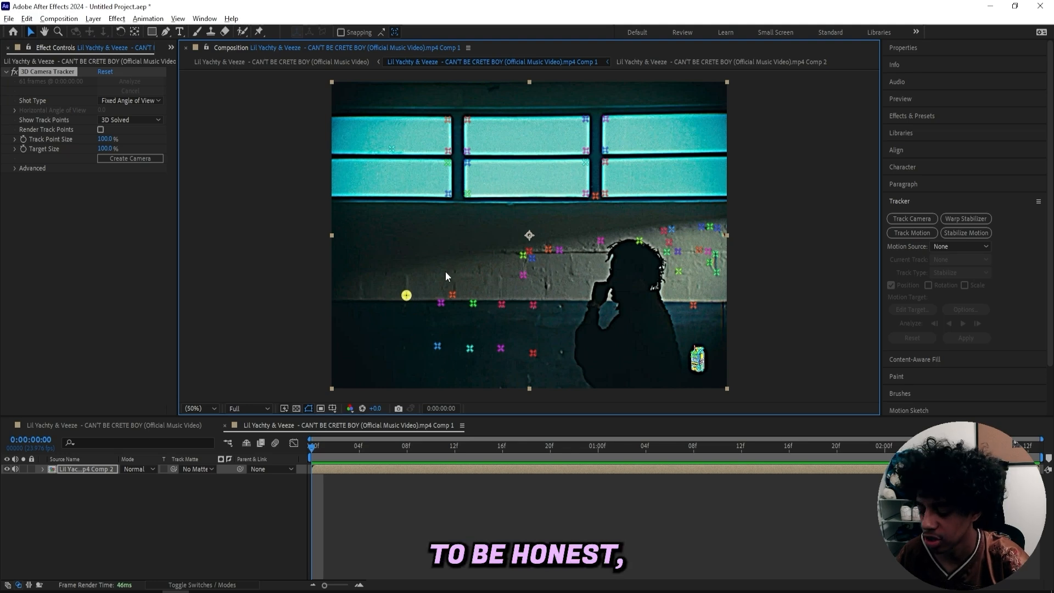
right_click(406, 296)
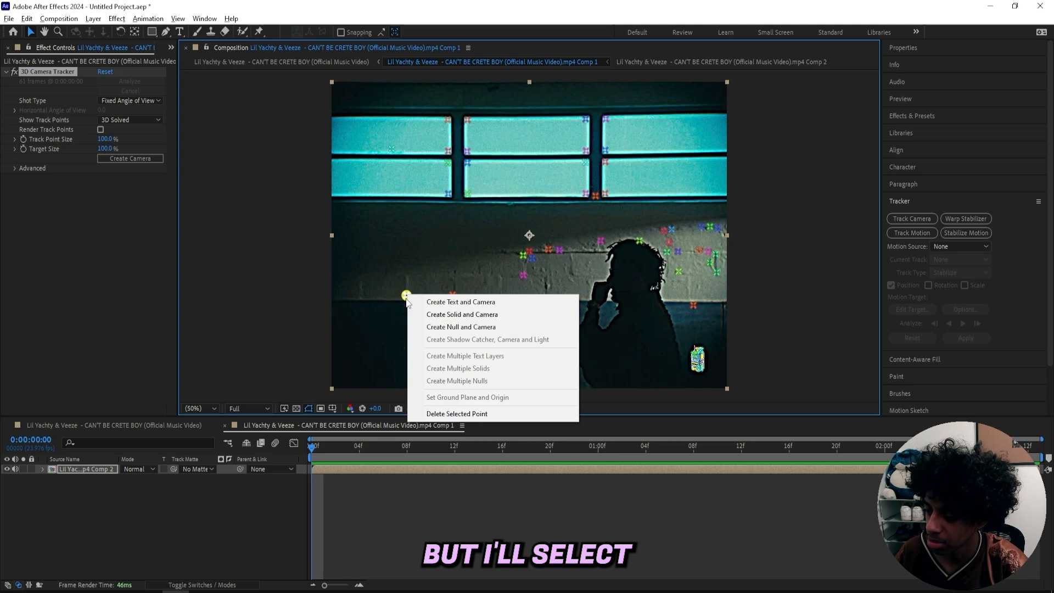
right_click(406, 296)
right_click(406, 297)
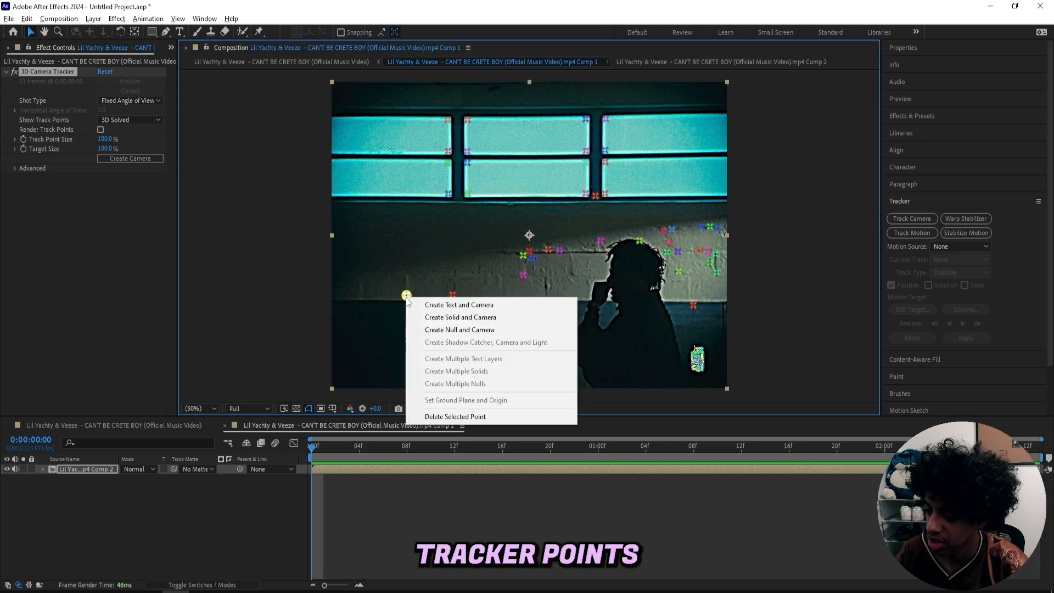
left_click(443, 317)
left_click(348, 463)
left_click(348, 464)
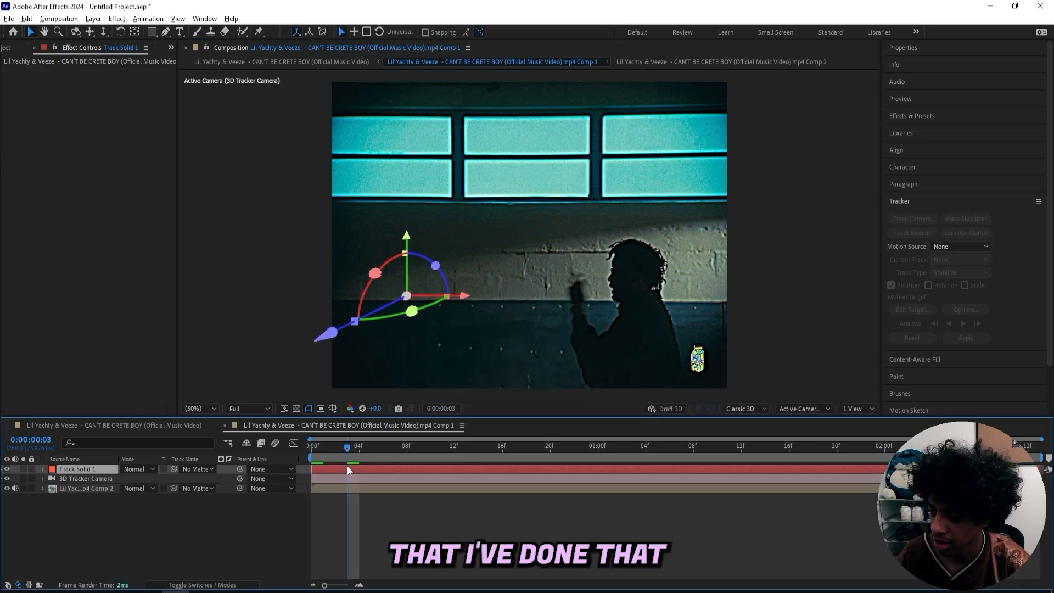
left_click(399, 518)
- Fit the composition in the viewer and pre-compose Track Solid 1, leaving all attributes in the current composition
scroll(398, 300, "up", 5)
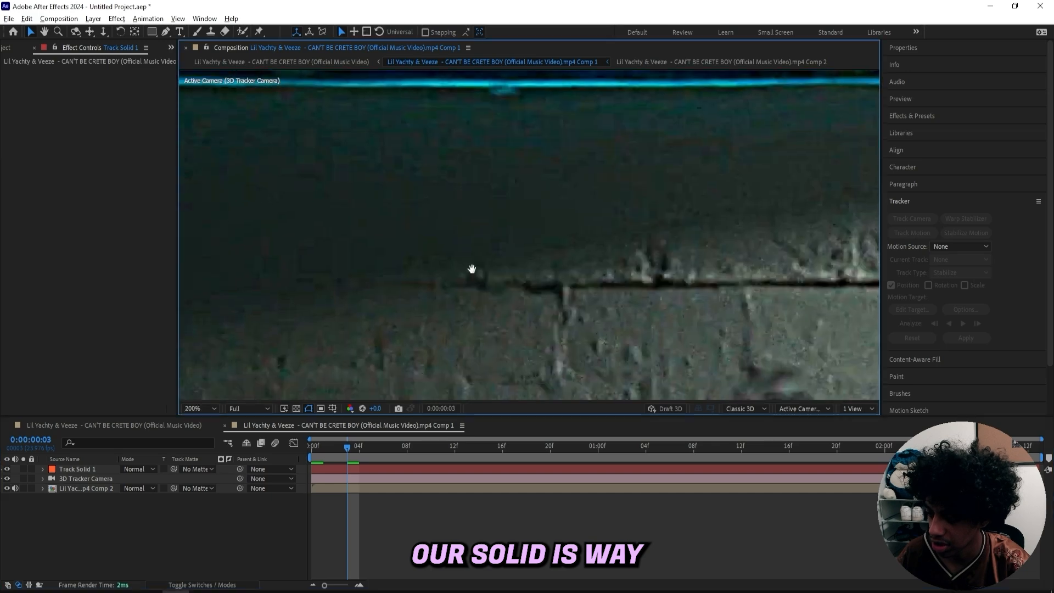
scroll(494, 247, "down", 5)
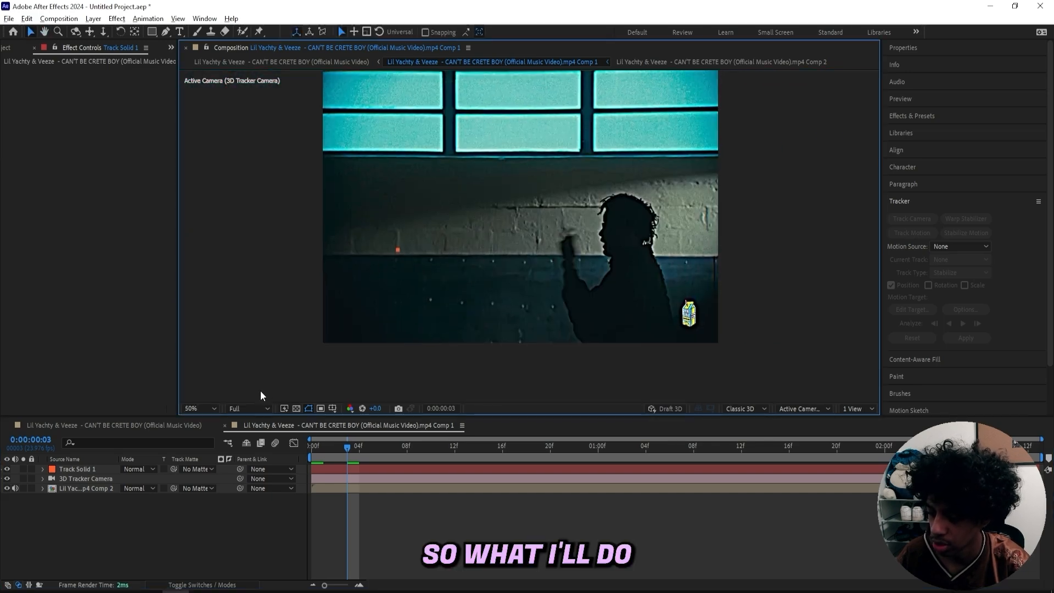
left_click(200, 408)
left_click(193, 219)
left_click(171, 47)
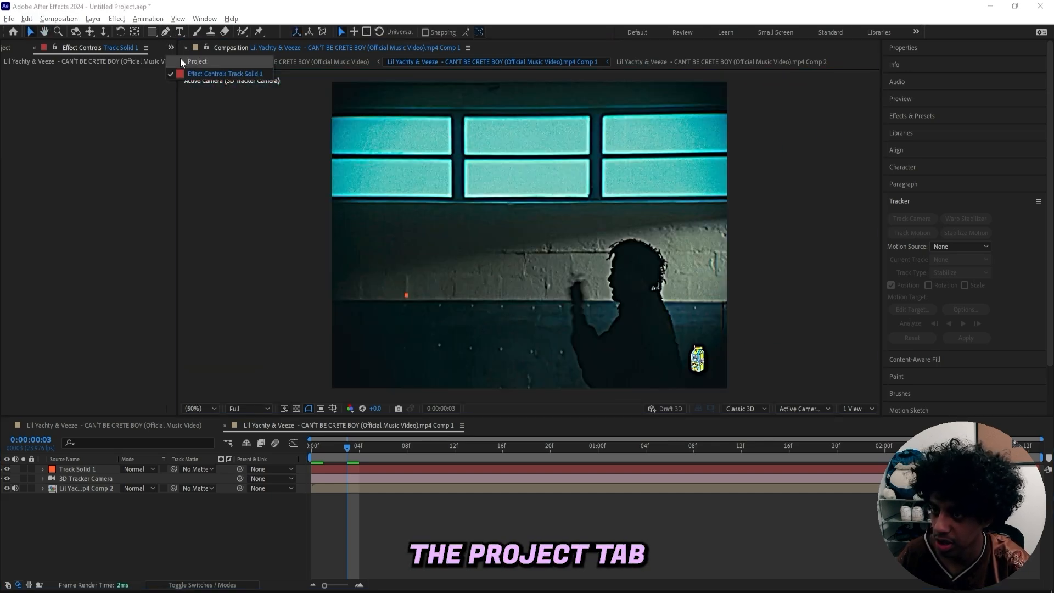
left_click(231, 60)
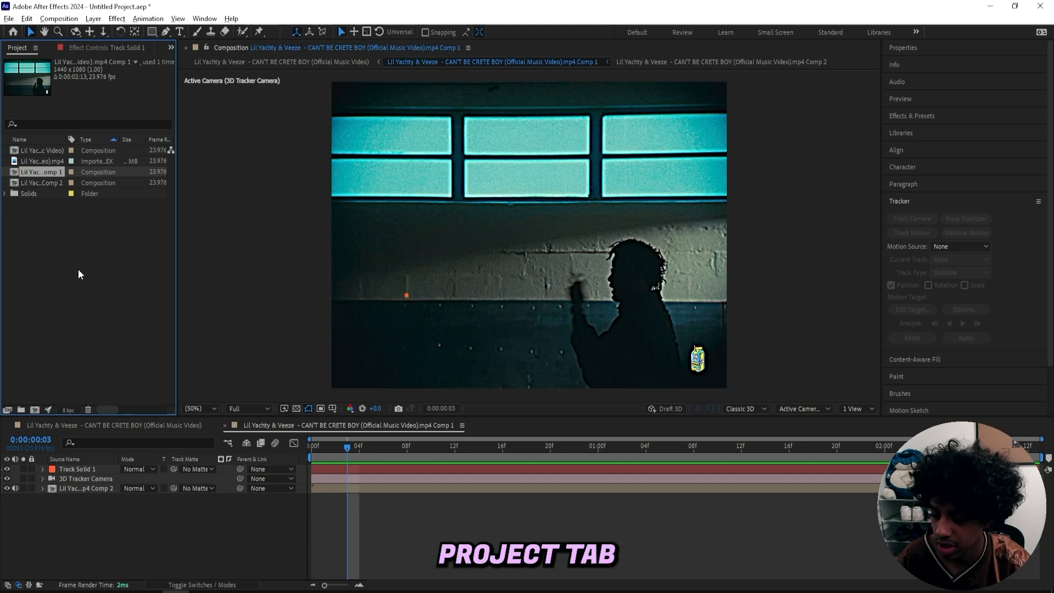
right_click(344, 470)
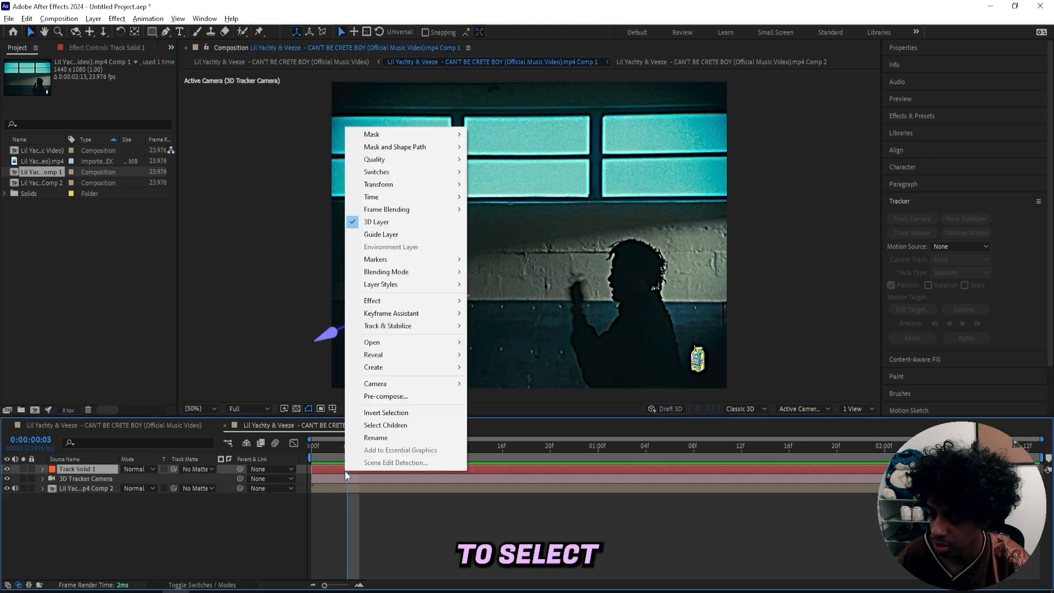
left_click(403, 397)
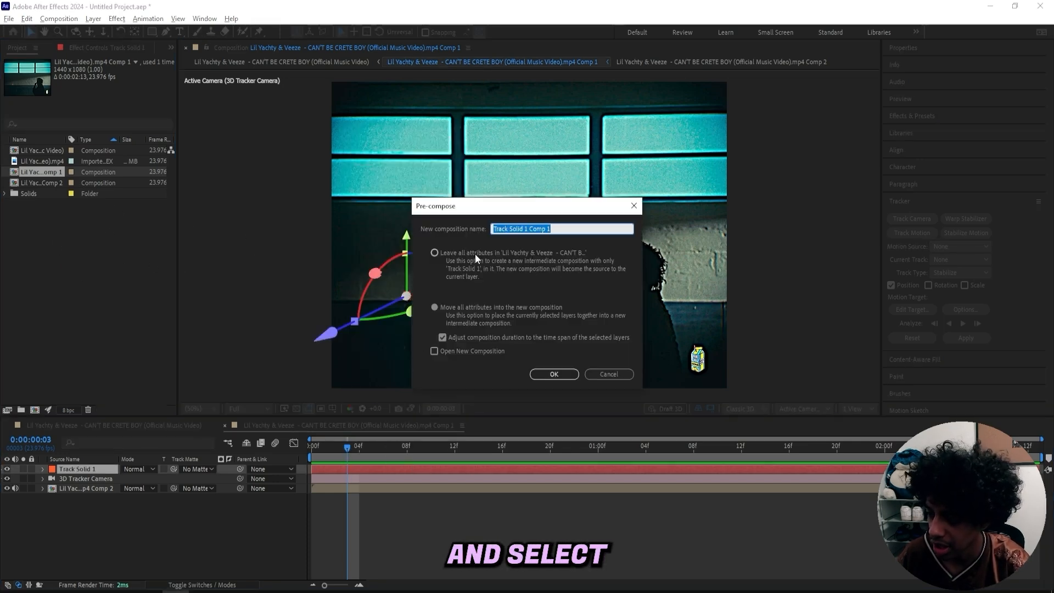
left_click(467, 252)
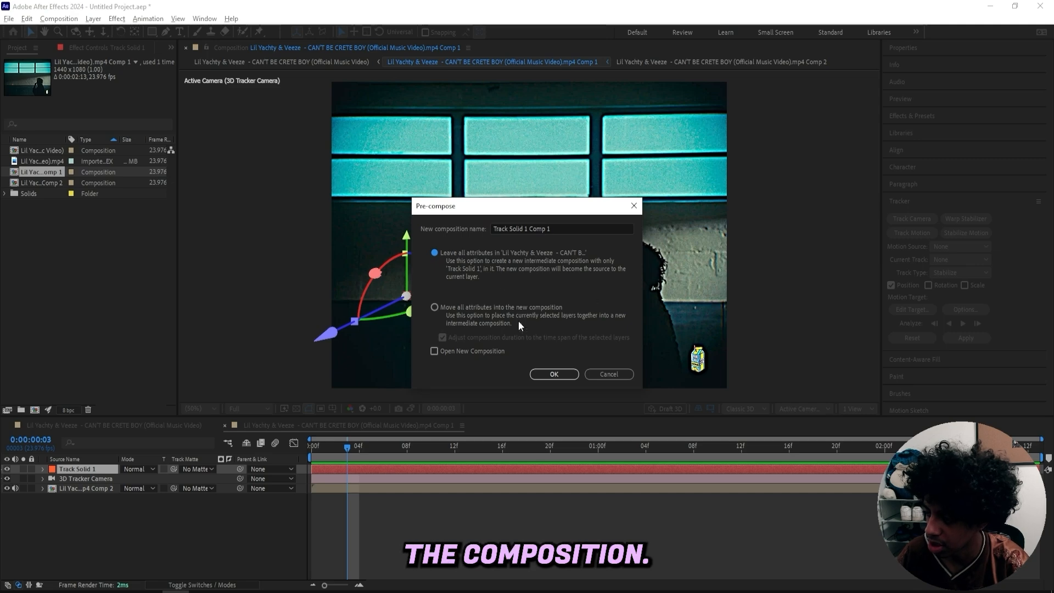
left_click(552, 374)
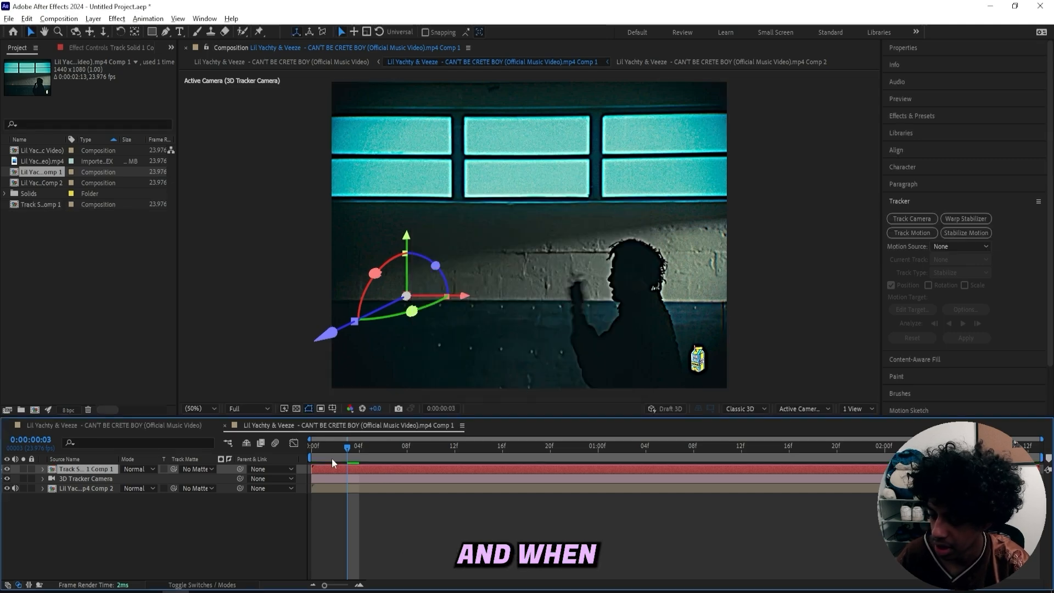
- Change the Track Solid 1 Comp 1 settings to the HD 1920x1080 24 fps preset
right_click(49, 206)
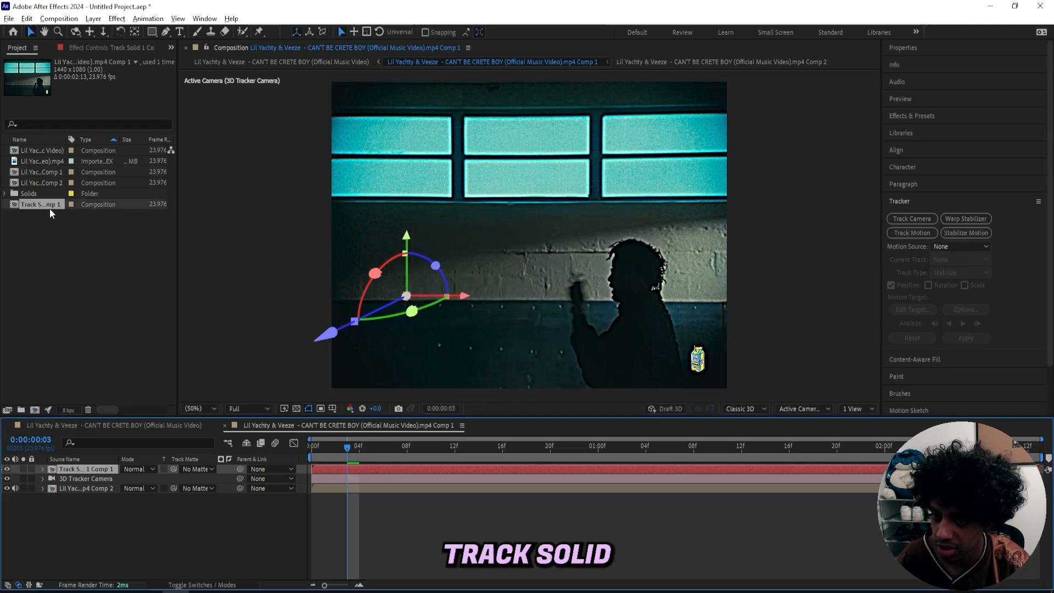
left_click(179, 219)
key("Tab")
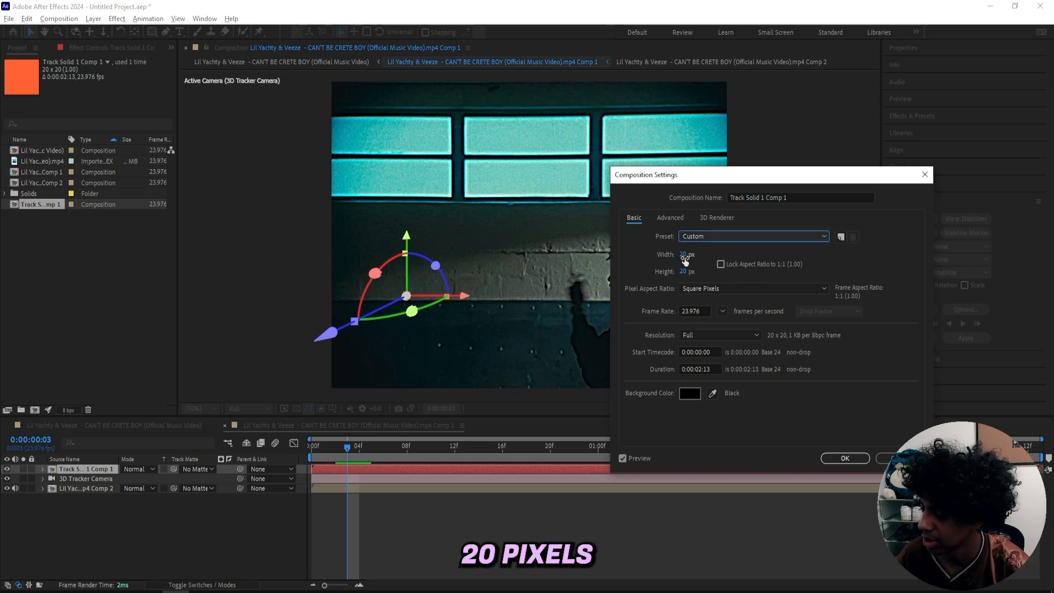
left_click(699, 239)
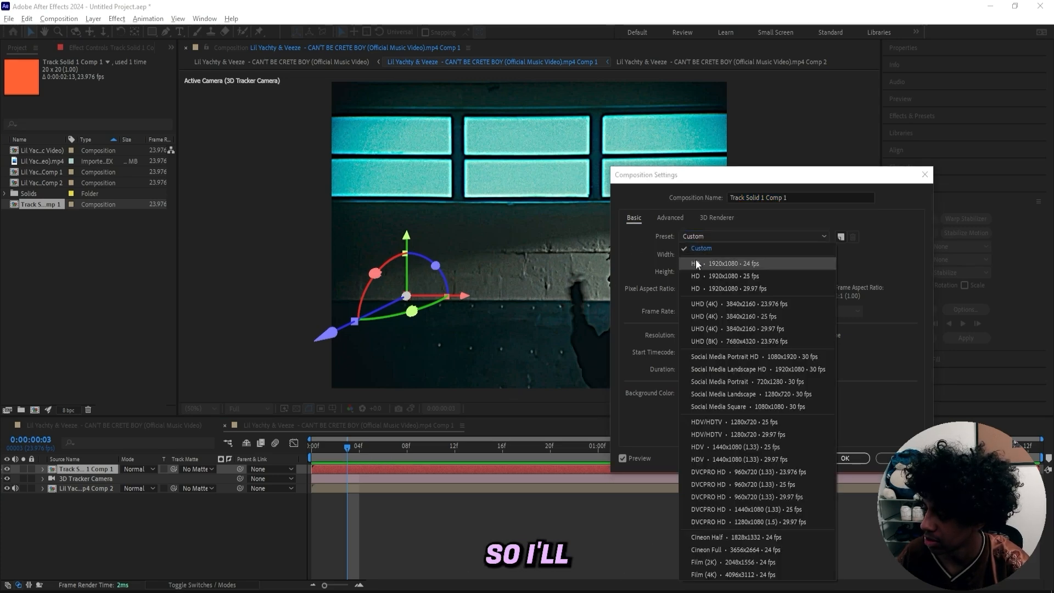
left_click(701, 265)
left_click(865, 458)
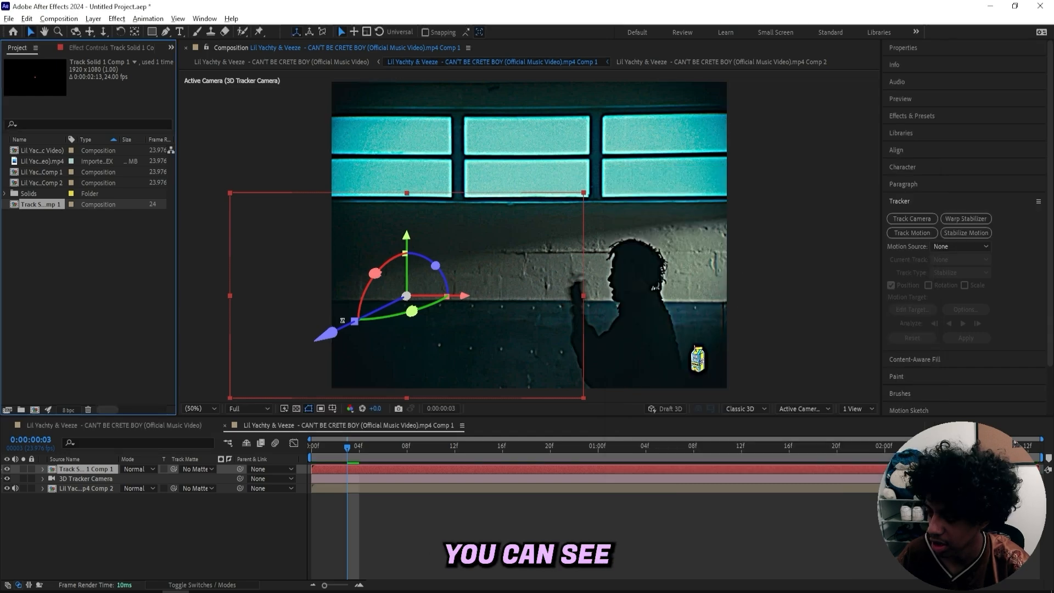
- Inside Track Solid 1 Comp 1, replace the solid with the text "veeze", scaled to about 396 by 453% across the frame
double_click(410, 468)
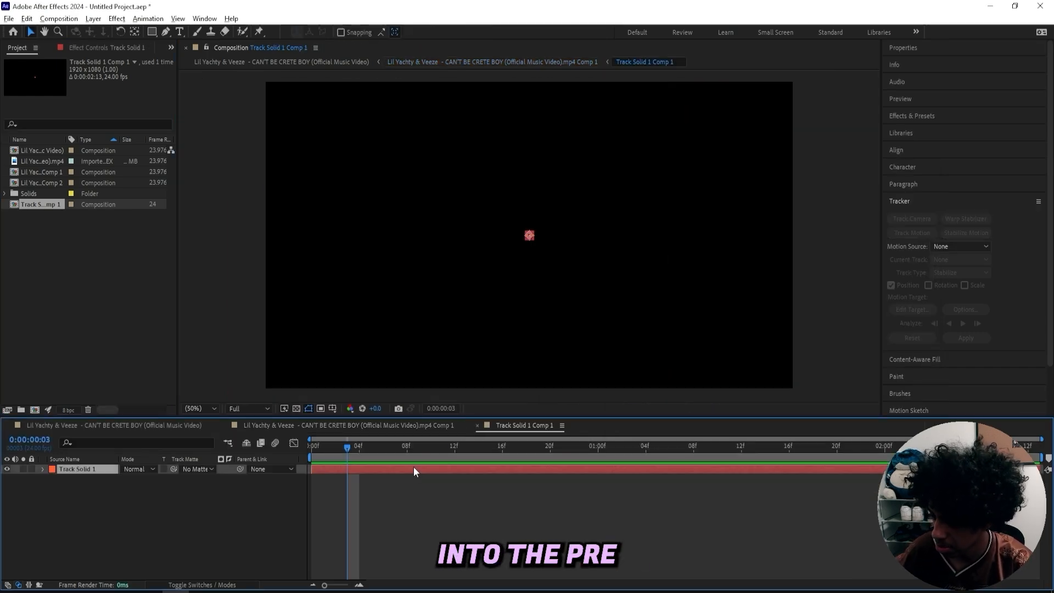
key("Delete")
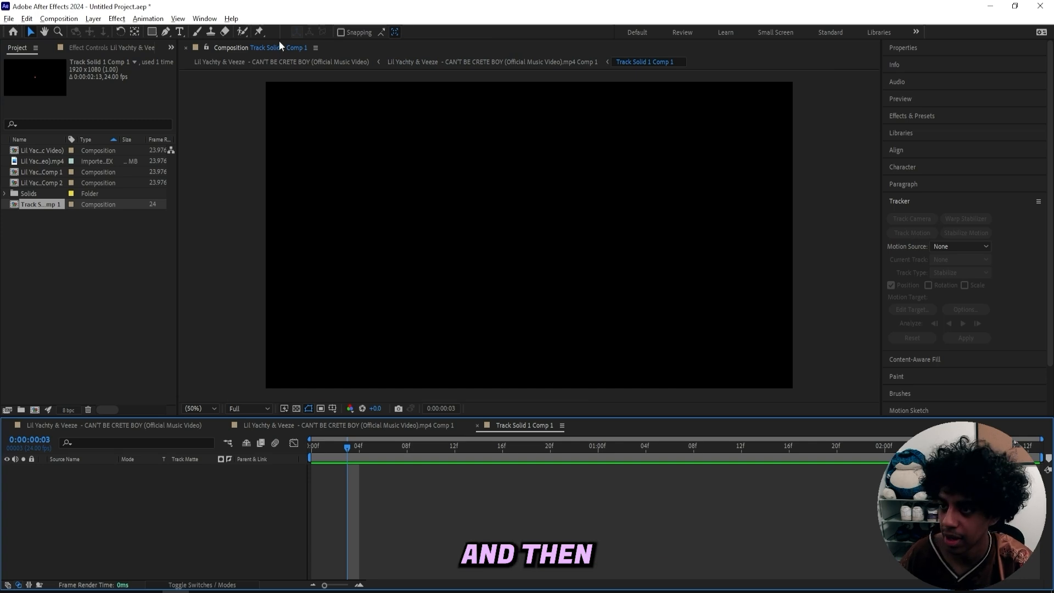
key("ctrl+t")
left_click(465, 252)
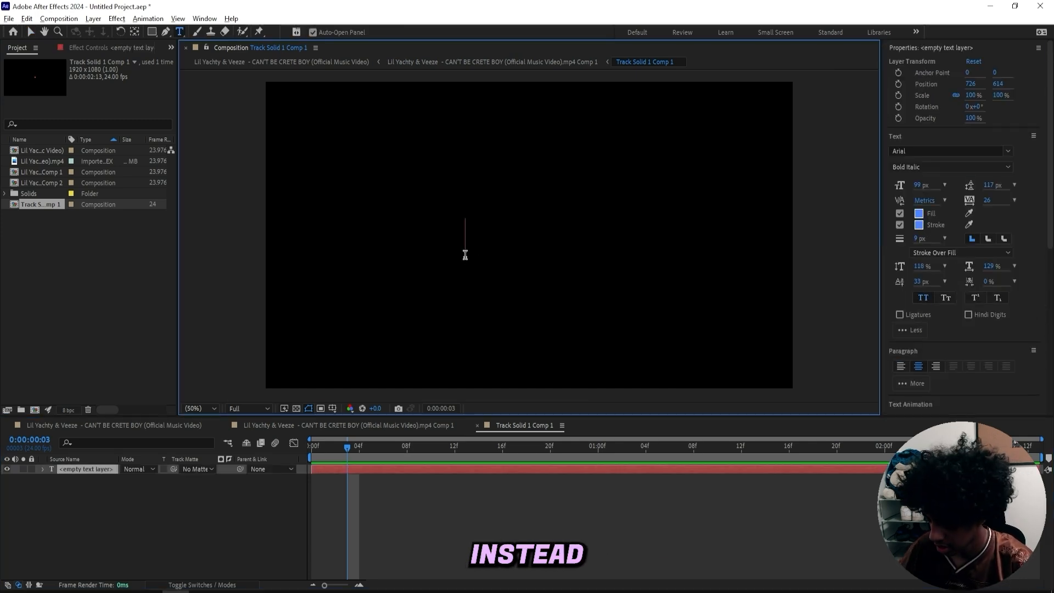
type("vee")
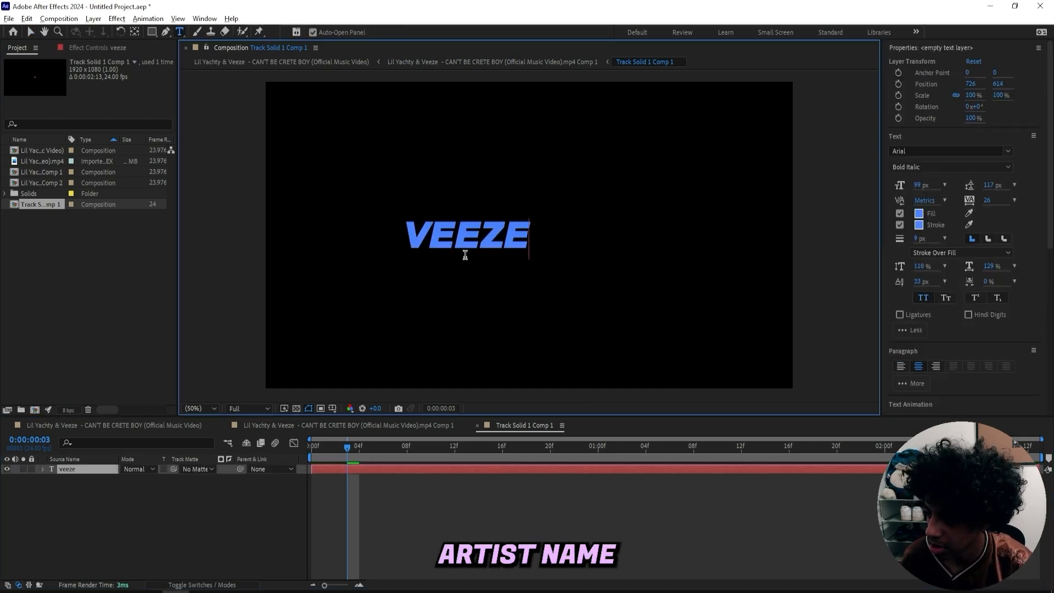
left_click(31, 31)
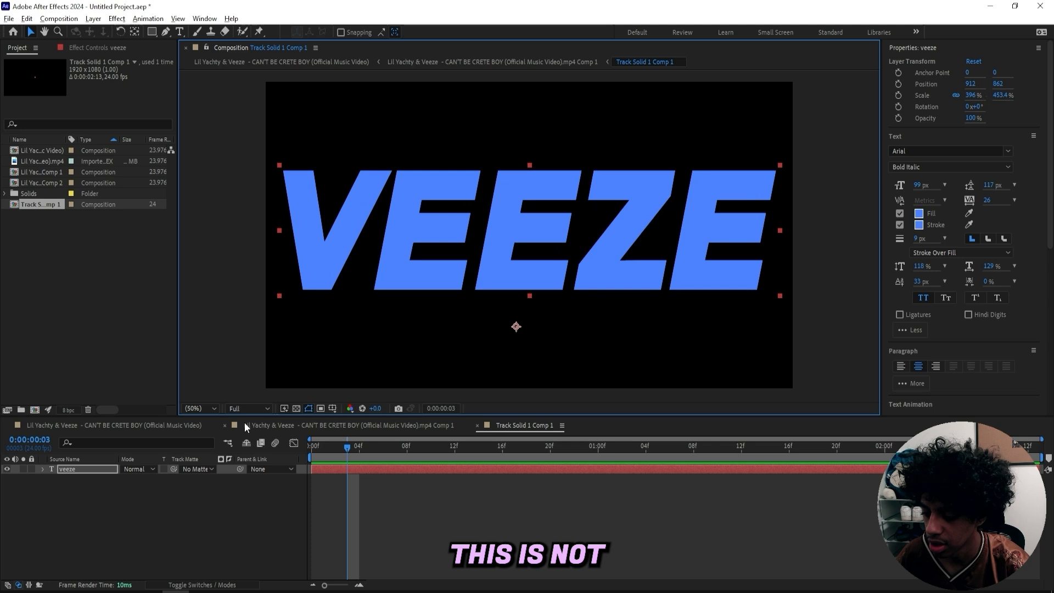
- Close the main music video composition's timeline and scale the veeze text in Track Solid 1 Comp 1 to about 327.6 by 408.9%
left_click(166, 429)
left_click(8, 425)
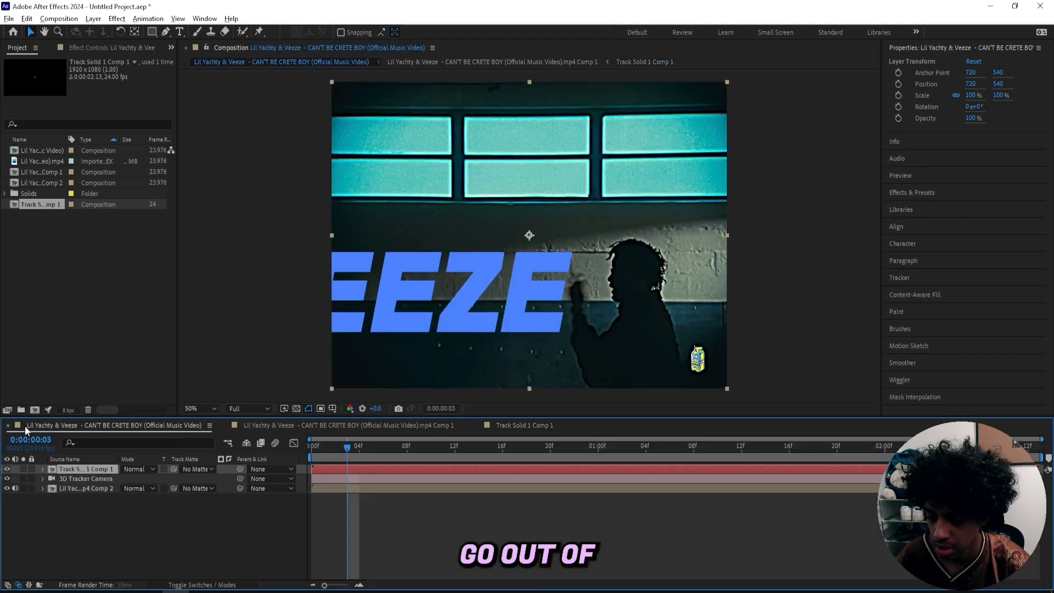
left_click(299, 425)
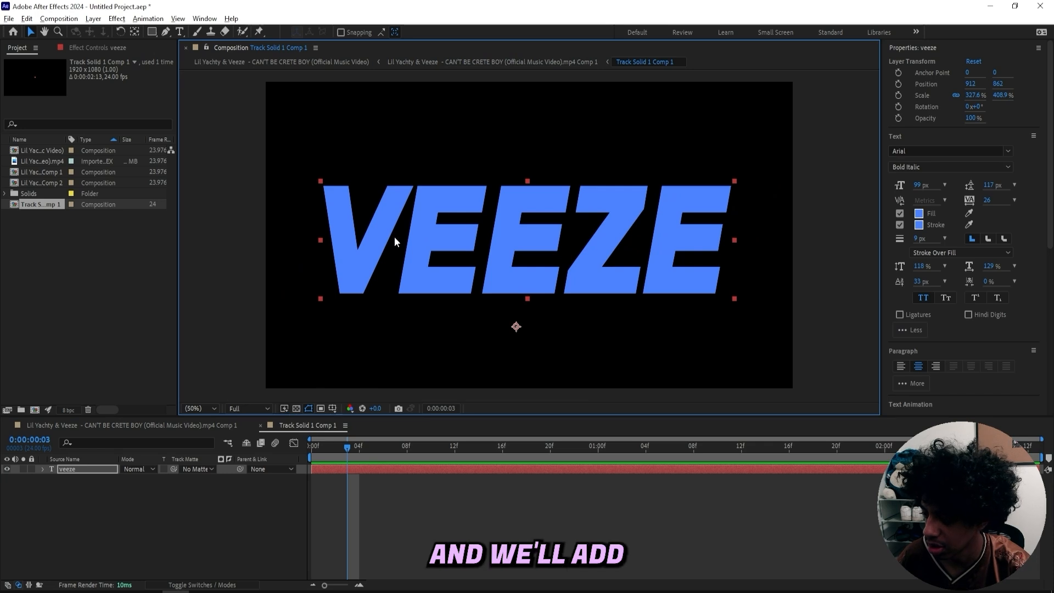
left_click(918, 213)
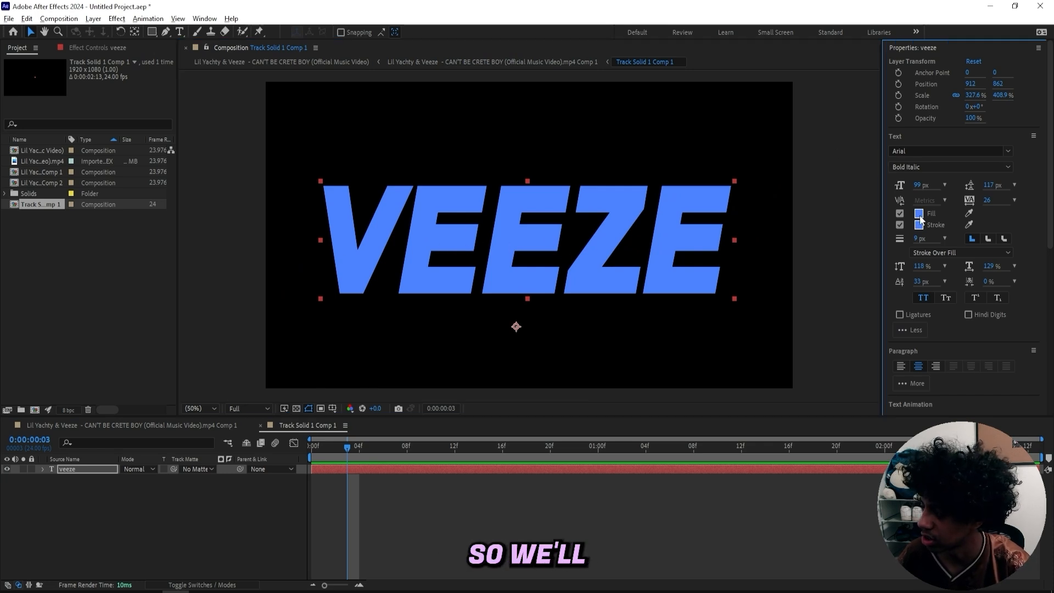
left_click(848, 320)
key("ctrl+t")
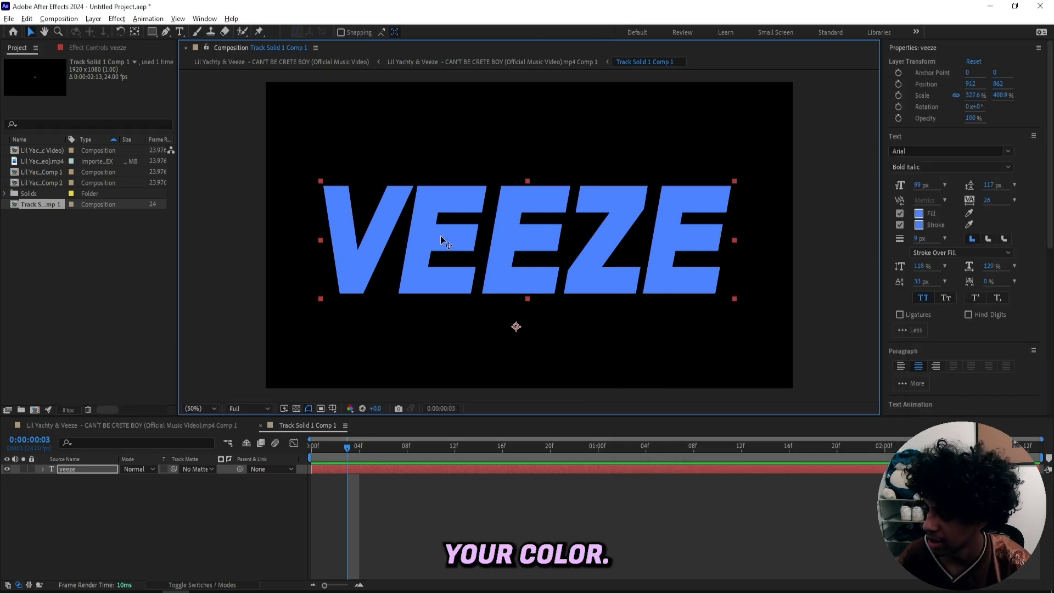
left_click_drag(360, 242, 694, 161)
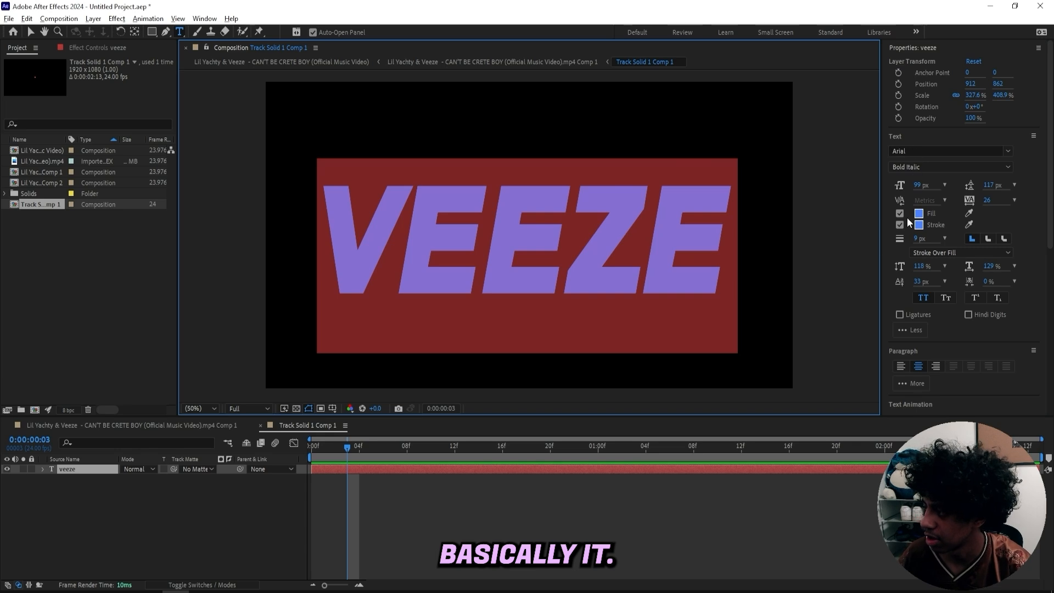
left_click(655, 237)
left_click(899, 225)
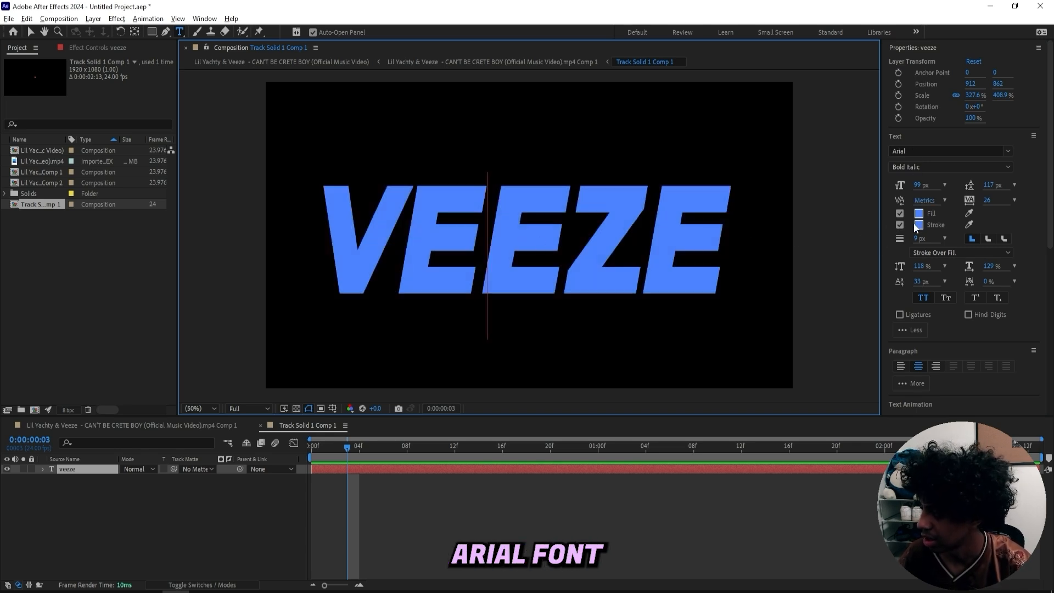
left_click(900, 225)
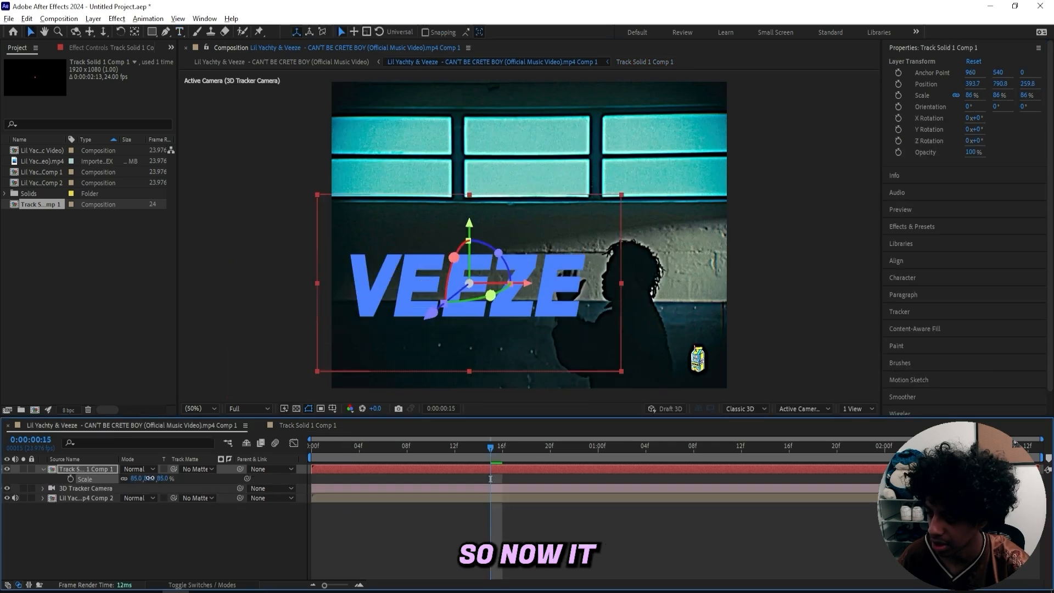
- Scale the Track Solid 1 Comp 1 layer to 85%, move it to about 346, 793.8 on the wall, and preview the tracking
left_click_drag(149, 479, 150, 478)
left_click_drag(544, 294, 538, 294)
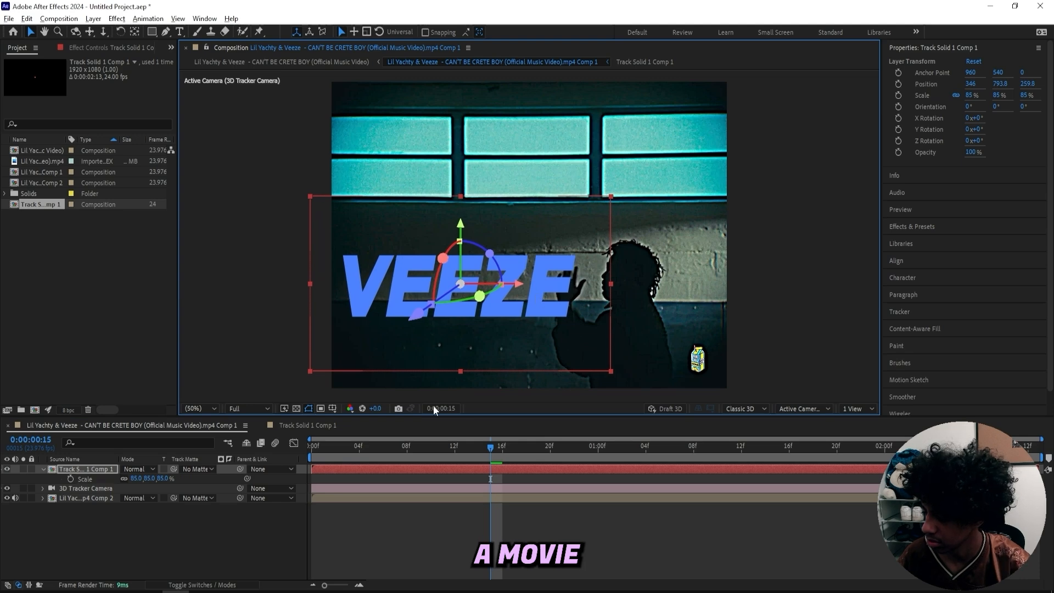
left_click_drag(313, 445, 538, 435)
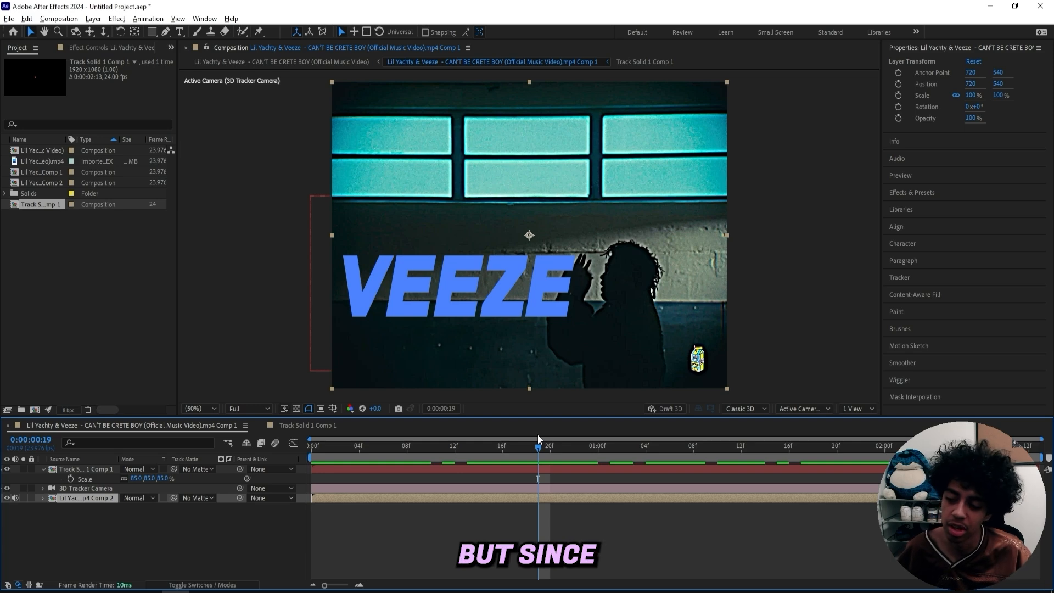
left_click_drag(533, 448, 273, 538)
- Import Lightningaccent3a.mov from the Downloads folder as the topmost layer of the mp4 Comp 1 composition
left_click(122, 592)
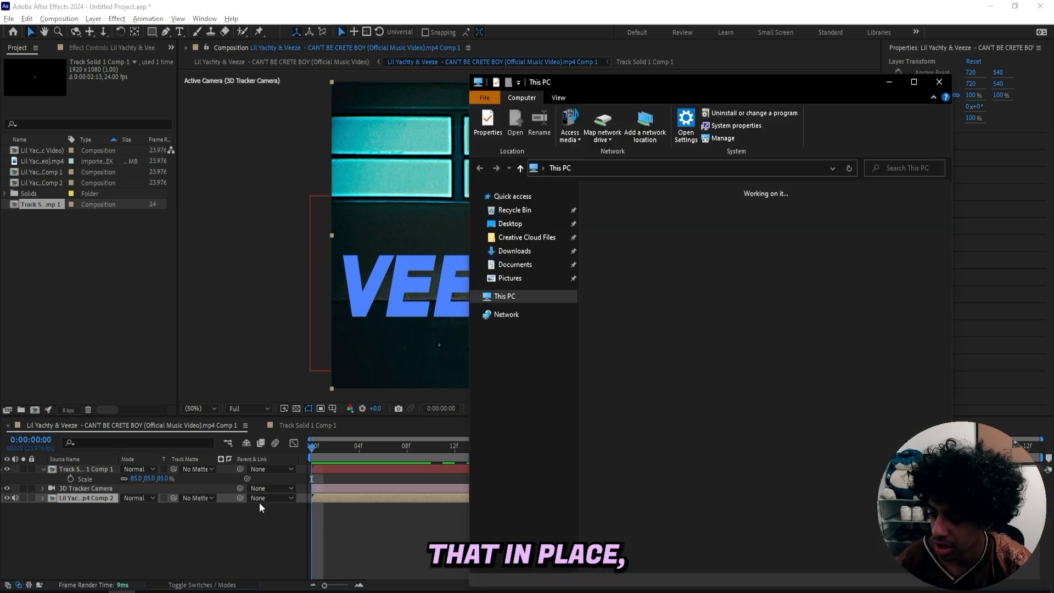
left_click(514, 251)
left_click(637, 291)
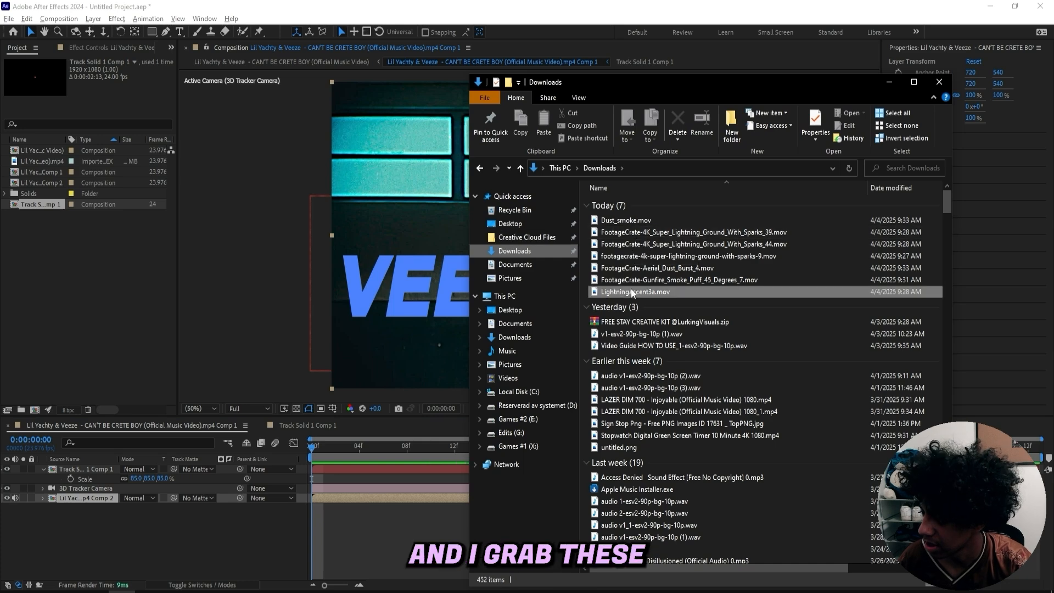
left_click_drag(636, 291, 330, 485)
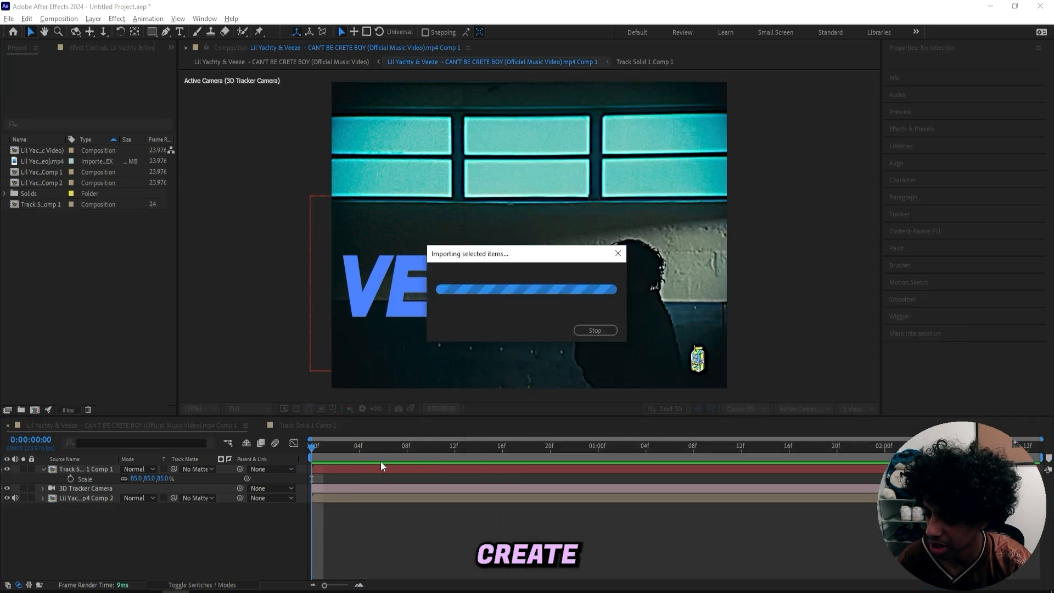
- Move the lightning layer to about 314, 556 and rotate it to -11° so it strikes the VEEZE text
key("s")
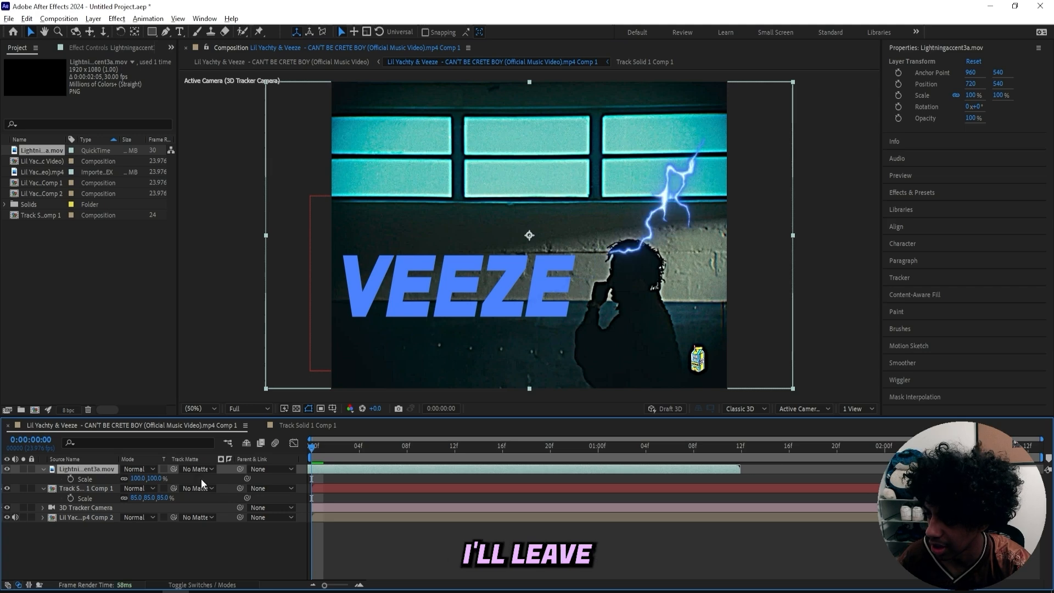
left_click_drag(690, 204, 557, 199)
left_click_drag(137, 479, 131, 479)
left_click_drag(489, 248, 510, 256)
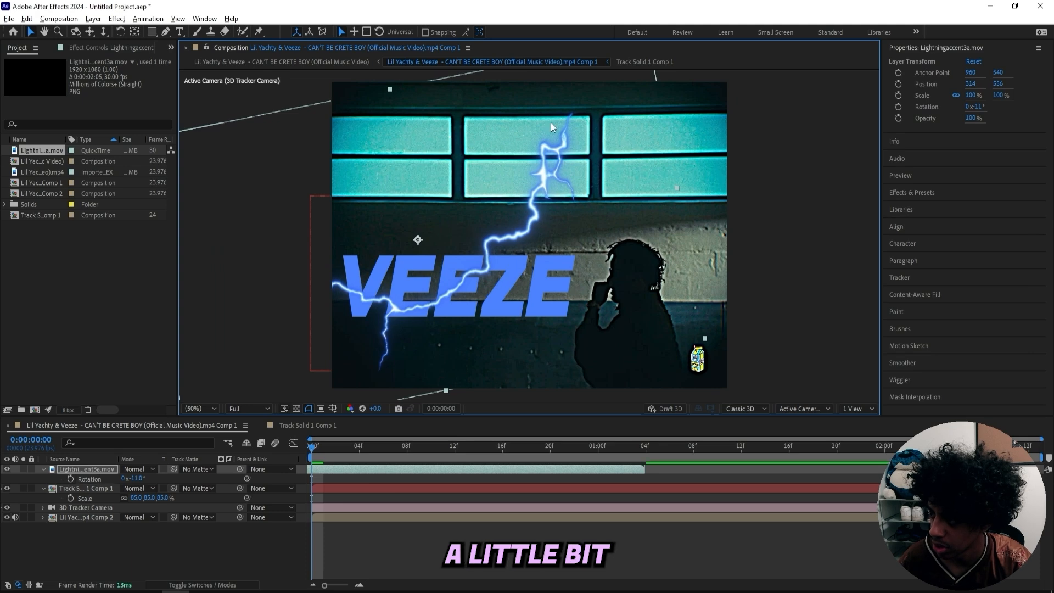
- Slide the lightning clip in time and time-stretch it to 65%
left_click_drag(318, 449, 484, 468)
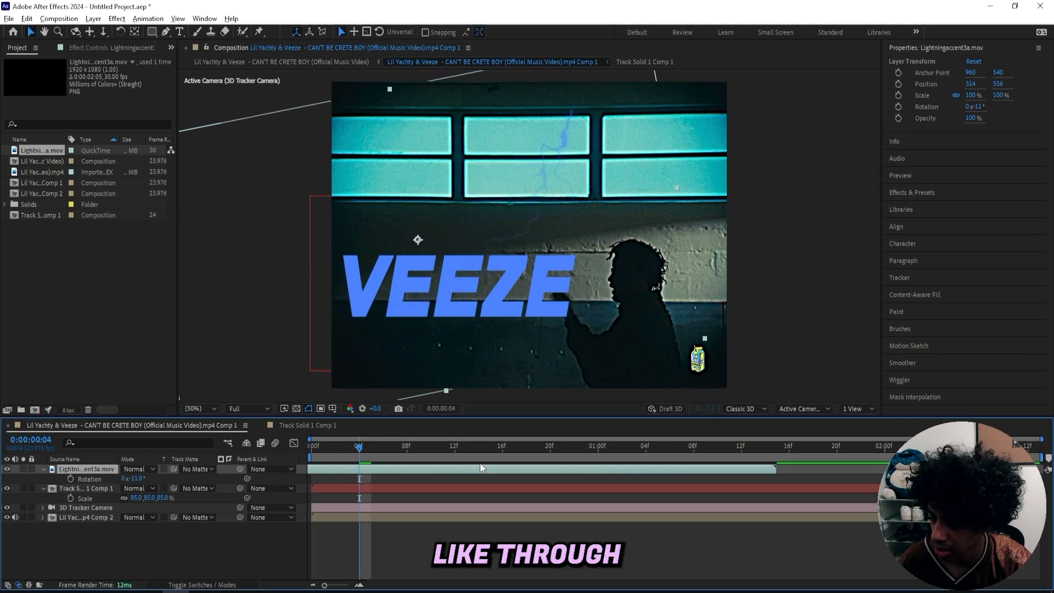
right_click(481, 471)
mouse_move(549, 196)
left_click(662, 217)
type("65")
key("Return")
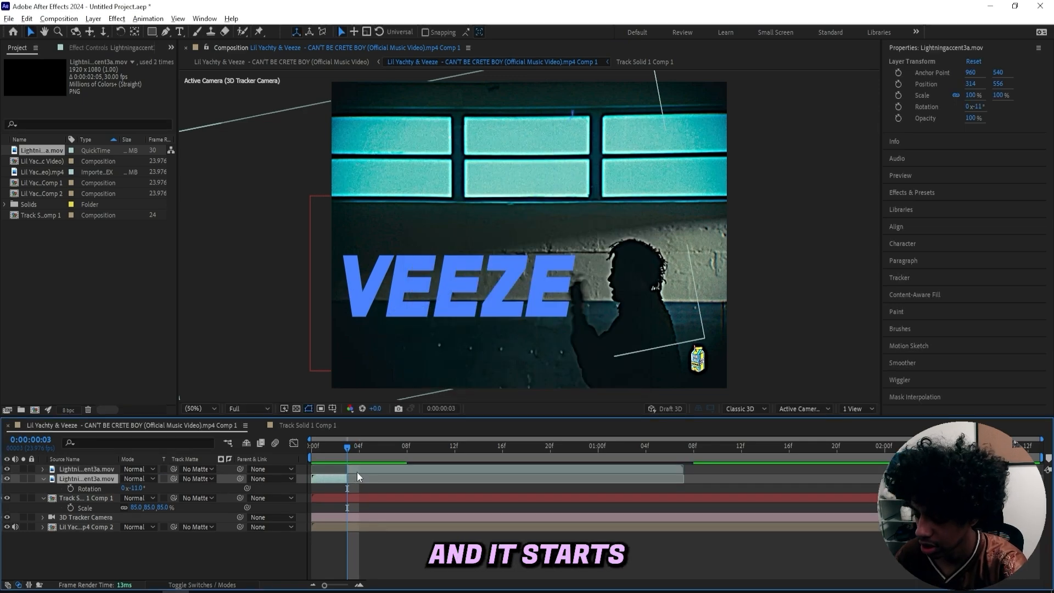
- Cut off the lightning clip's part before 0:00:00:03 and slide the remainder to the composition's start
key("Delete")
left_click_drag(357, 472, 302, 438)
- Scale the lightning layer to 108% and nudge it so the bolt runs from the middle window into the VEEZE text
left_click_drag(542, 200, 539, 208)
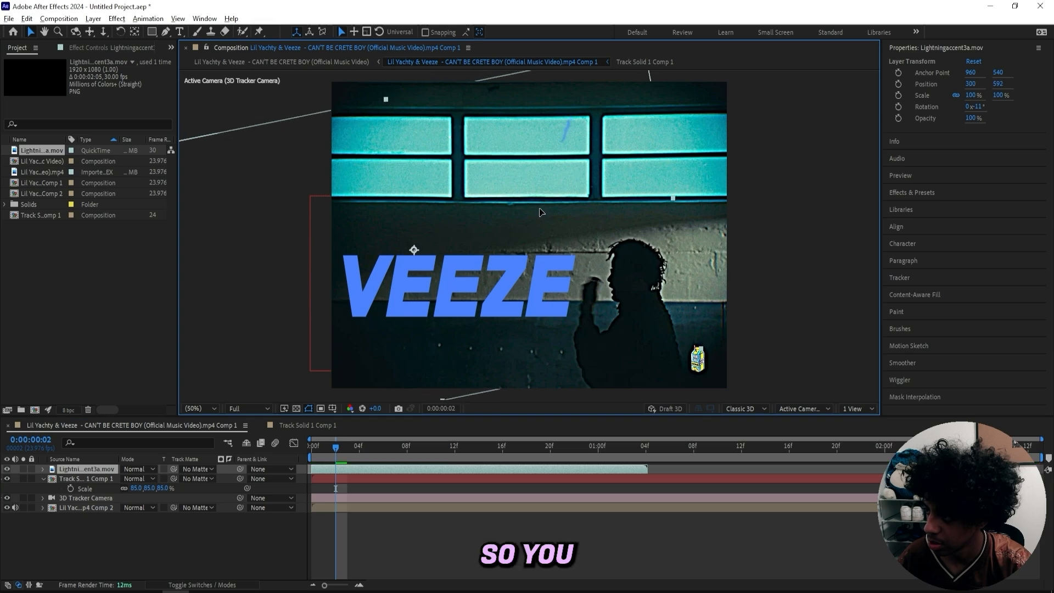
left_click(364, 442)
left_click_drag(364, 442, 541, 428)
key("s")
left_click_drag(156, 479, 162, 480)
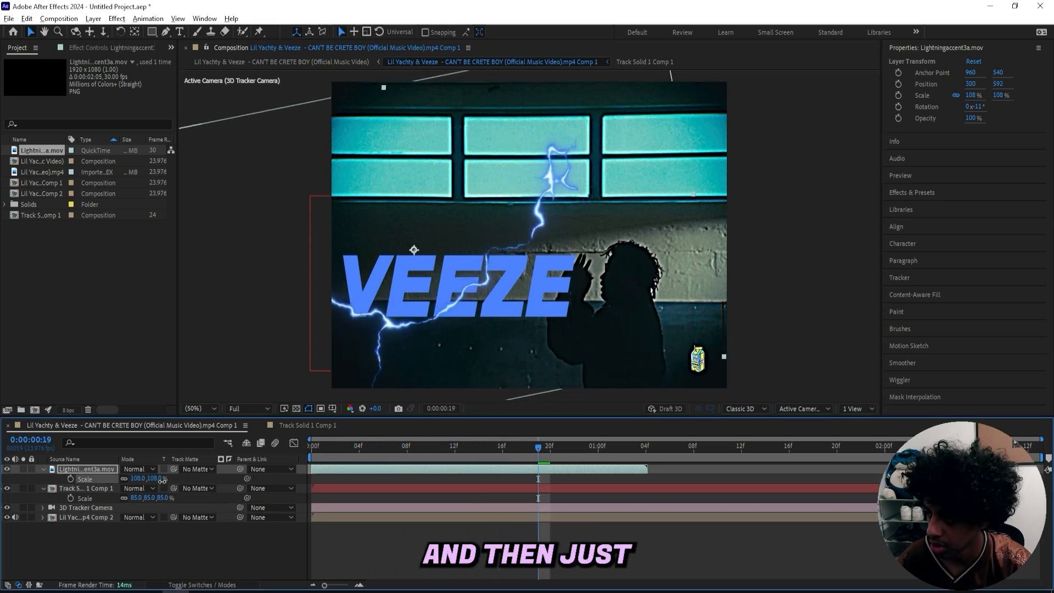
left_click_drag(471, 257, 469, 255)
- Make the Track Solid 1 Comp 1 text layer start at 0:00:00:09, and preview its timing against the lightning strike
left_click(314, 448)
left_click(314, 489)
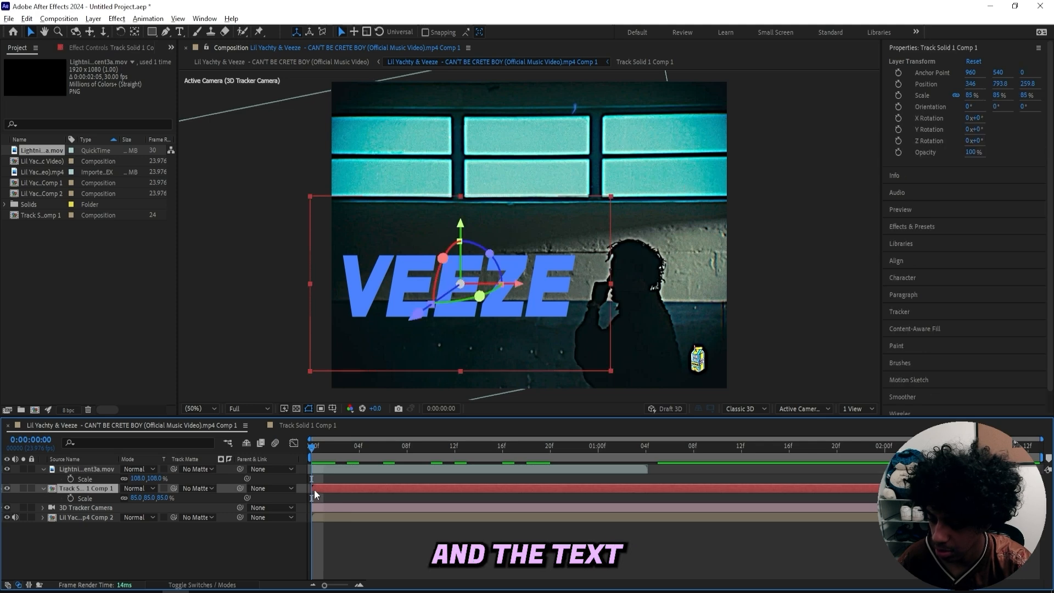
left_click(372, 455)
left_click_drag(371, 452, 419, 446)
left_click_drag(372, 487, 417, 488)
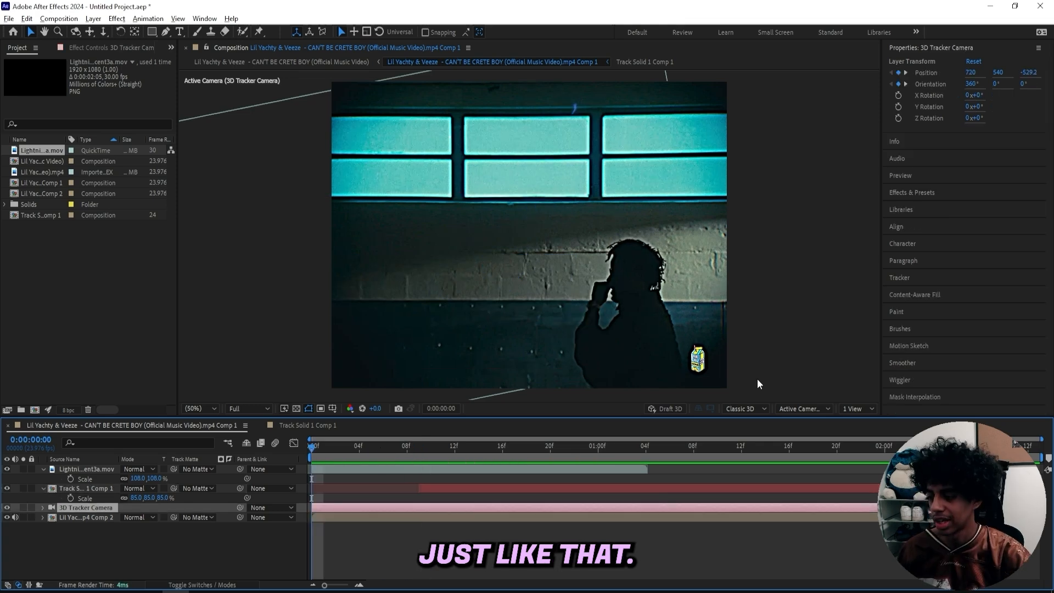
left_click_drag(336, 452, 395, 445)
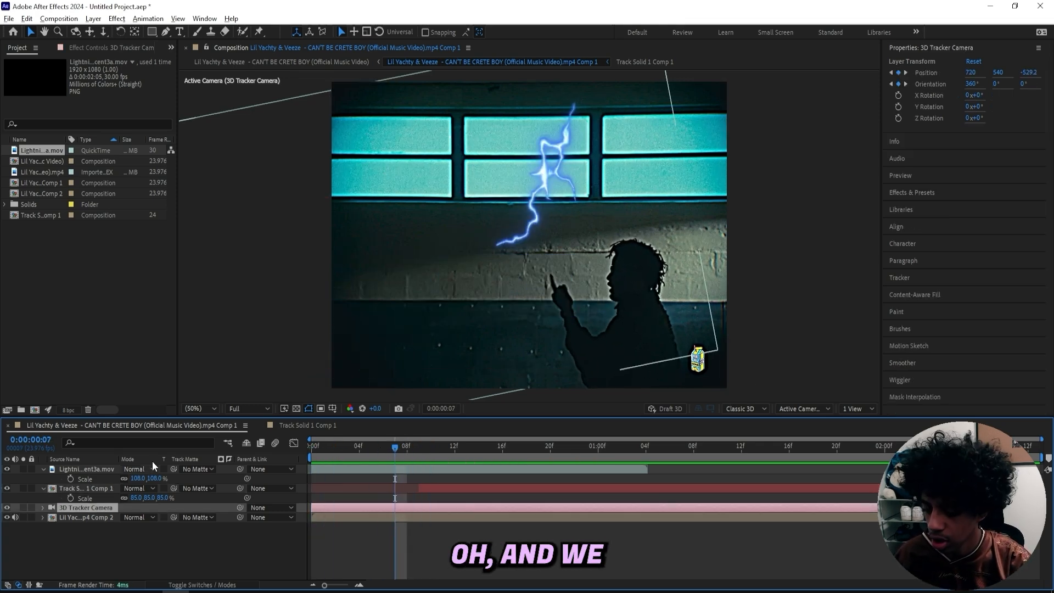
- Remove the Unsharp Mask effect from the music video footage inside mp4 Comp 2
double_click(79, 515)
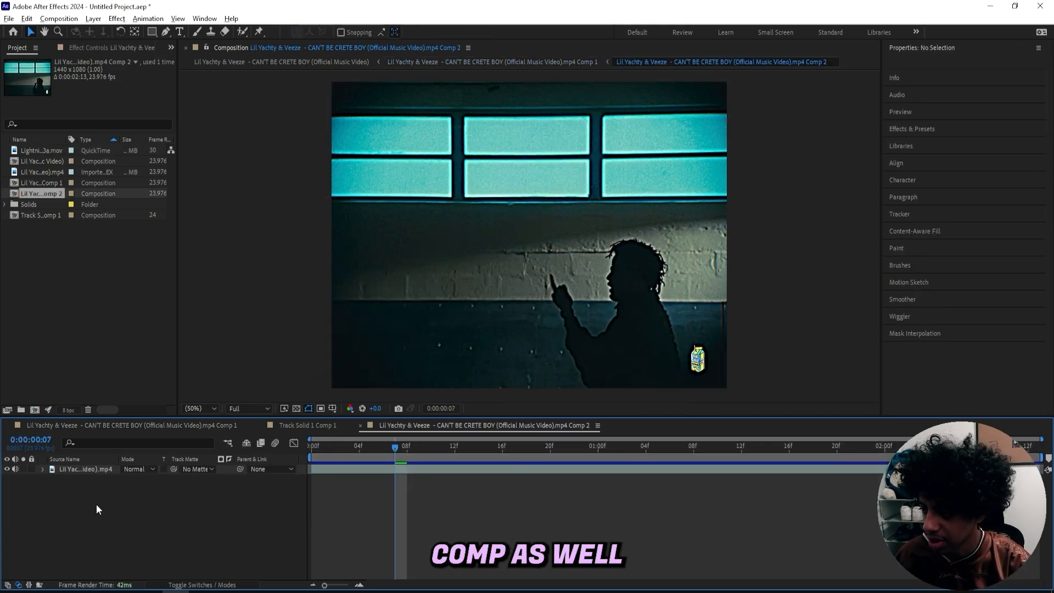
left_click(82, 468)
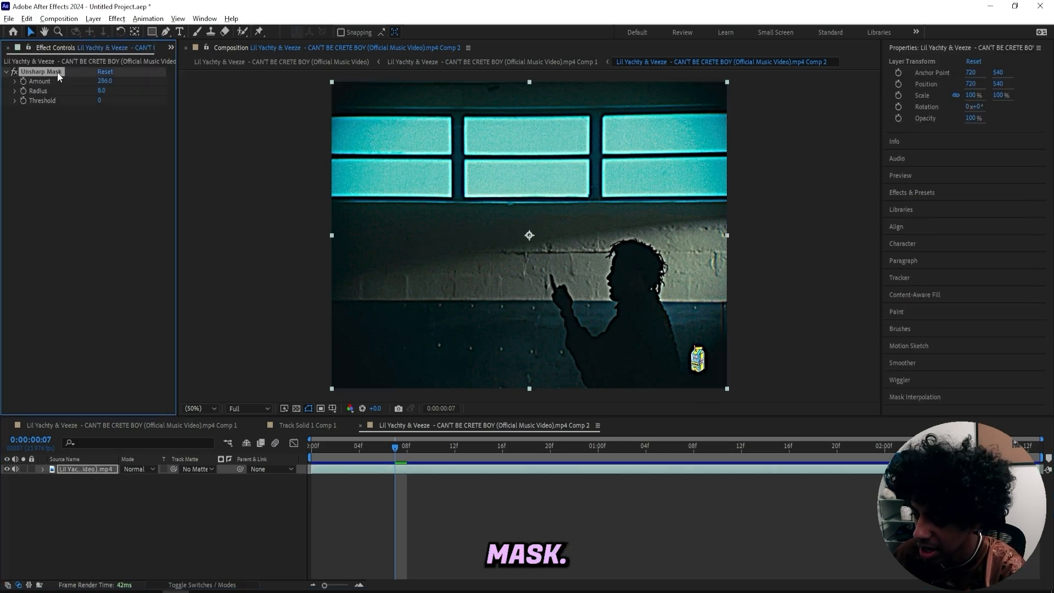
key("Delete")
- In mp4 Comp 1, duplicate the mp4 Comp 2 layer above the lightning and remove the copy's 3D Camera Tracker effect
left_click(109, 425)
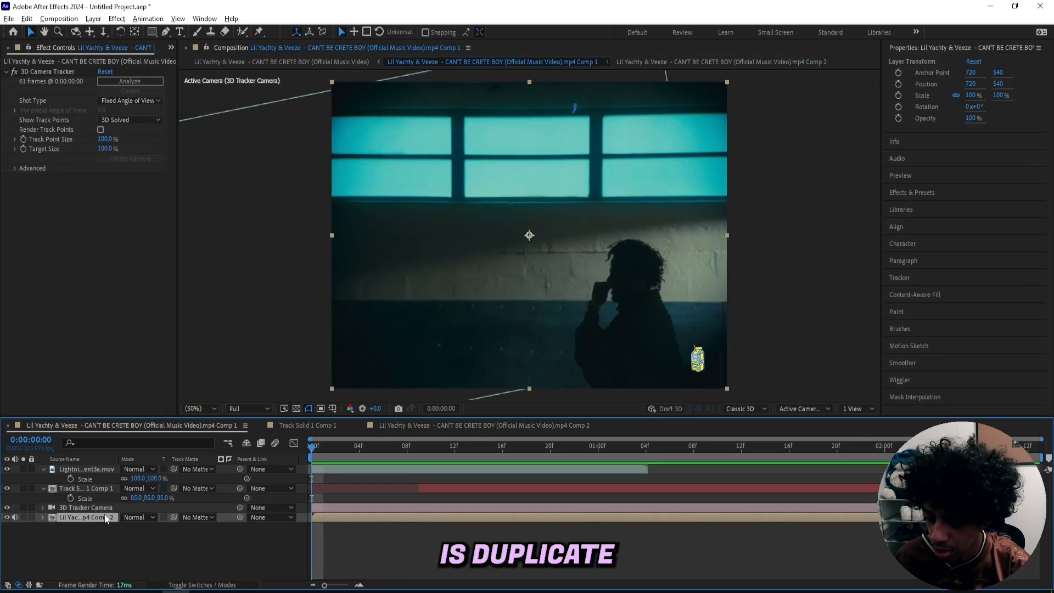
key("ctrl+d")
left_click_drag(98, 522, 97, 465)
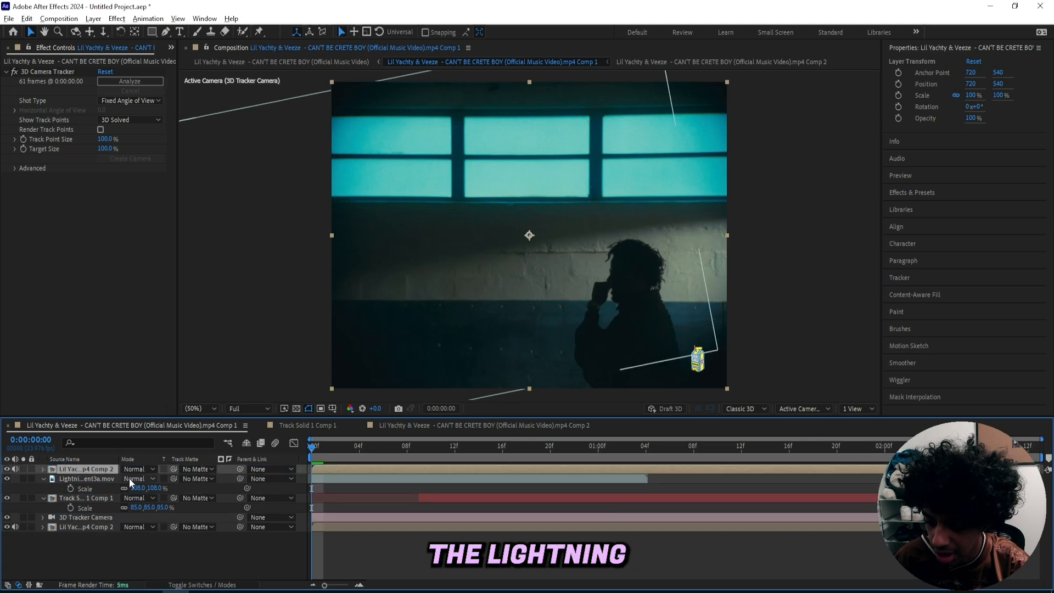
left_click(48, 72)
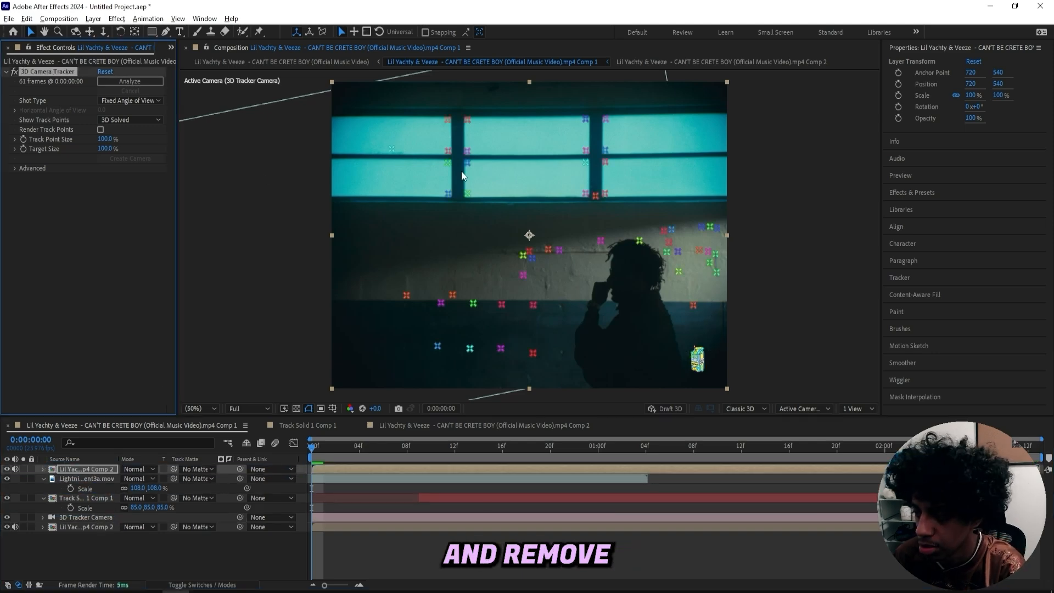
- Isolate the window frames on the top footage copy with the Roto Brush, and check the result up to 0:00:00:09
left_click(242, 31)
double_click(433, 466)
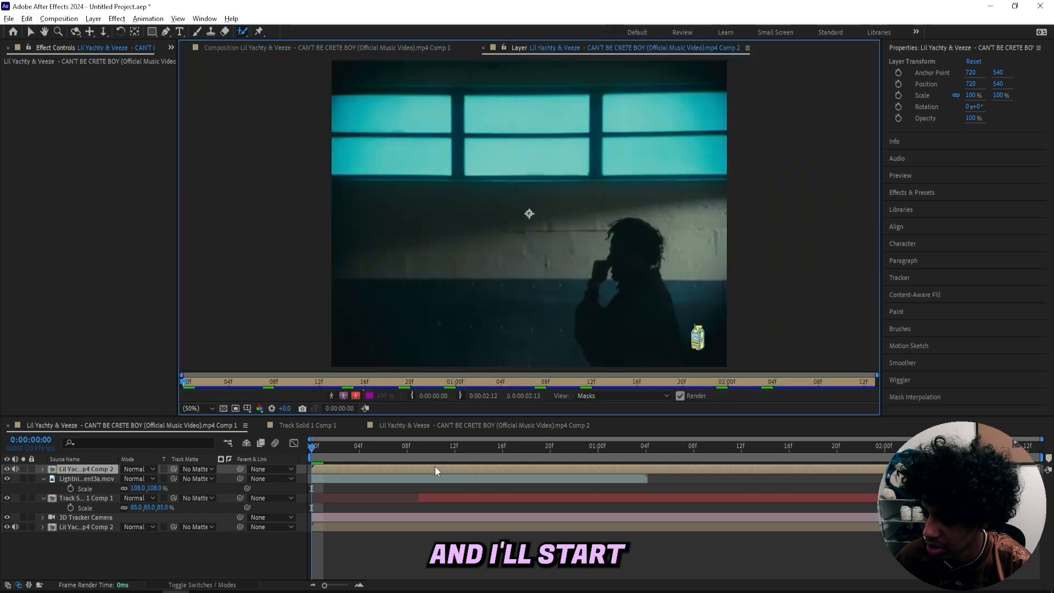
left_click_drag(458, 169, 458, 94)
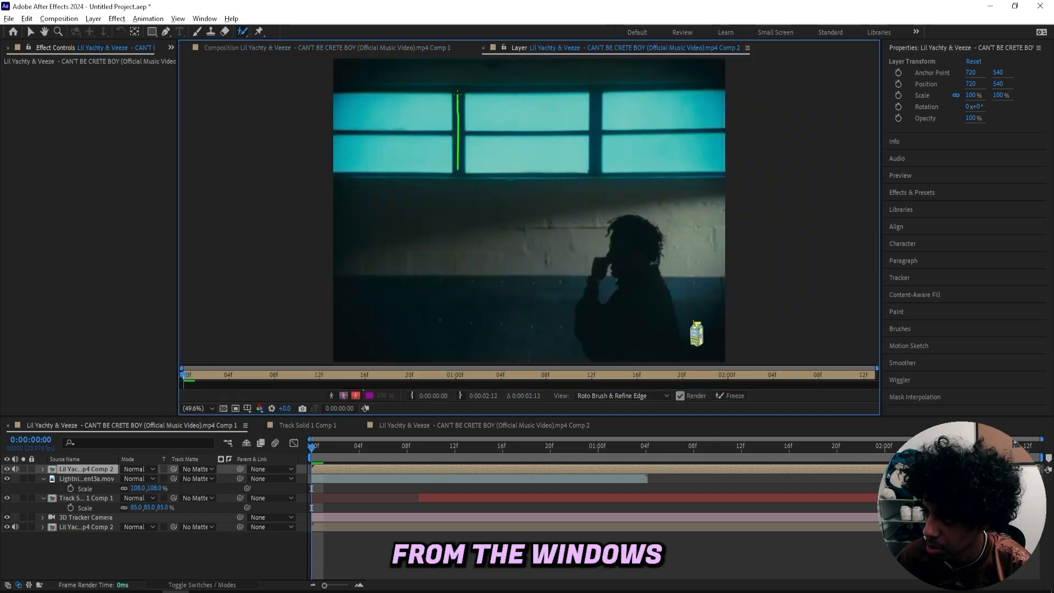
left_click_drag(513, 180, 723, 177)
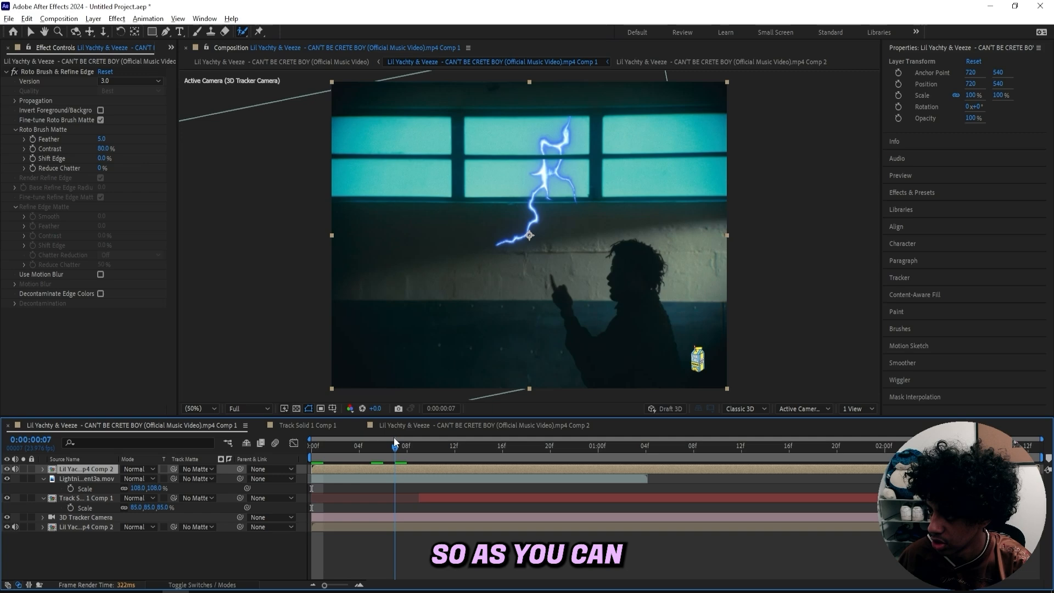
mouse_move(376, 445)
left_mouse_down()
mouse_move(432, 440)
mouse_move(354, 445)
mouse_move(423, 445)
left_mouse_up()
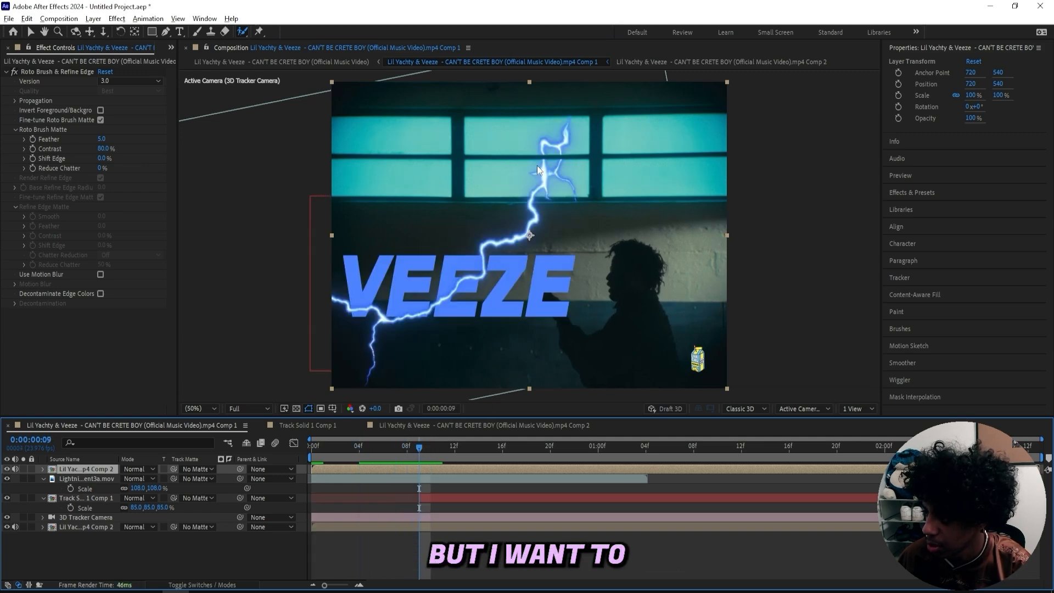
- Apply Refine Soft Matte to the rotoscoped layer with additional edge radius 3.0 and feather 4.9, and preview the edges
left_click(912, 191)
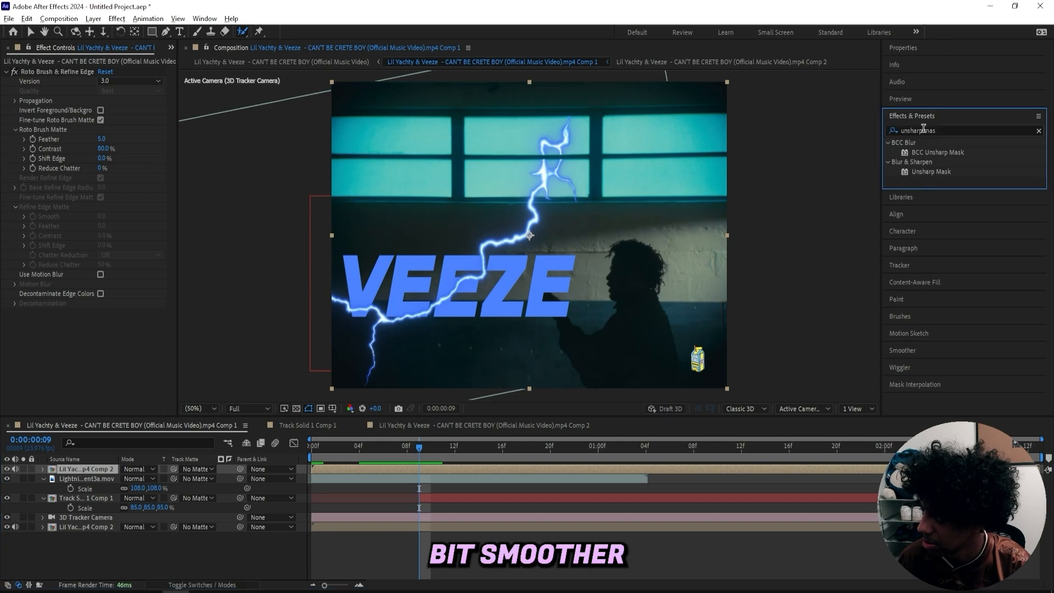
left_click(924, 130)
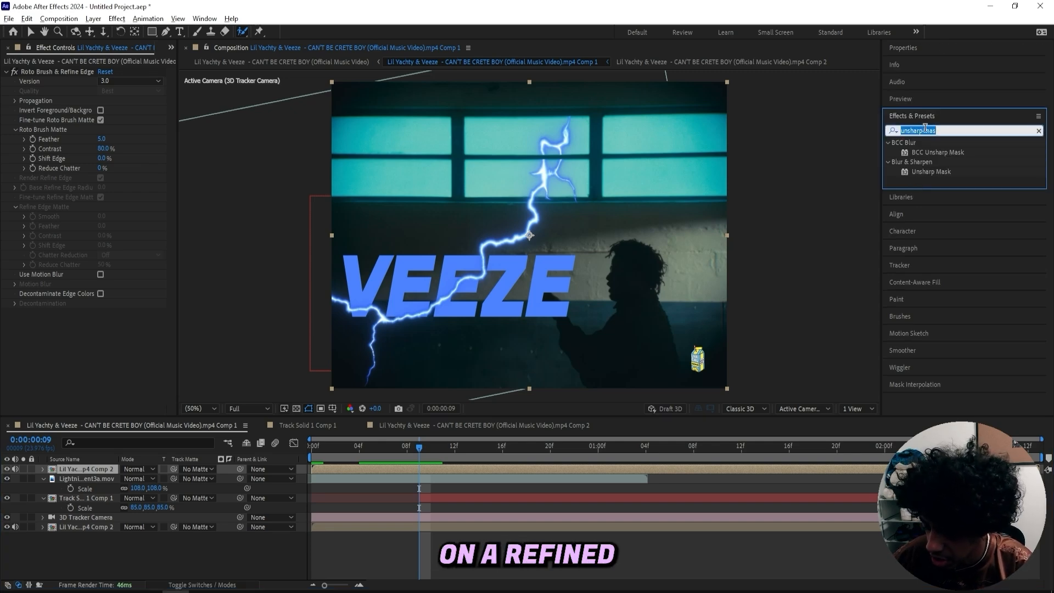
type("refine soft")
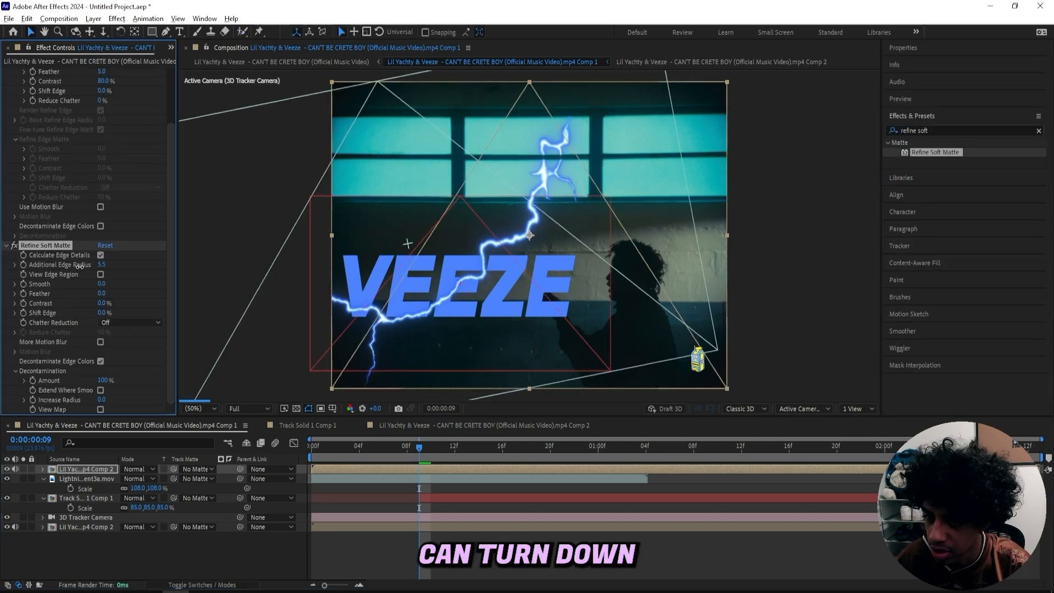
left_click_drag(99, 295, 122, 293)
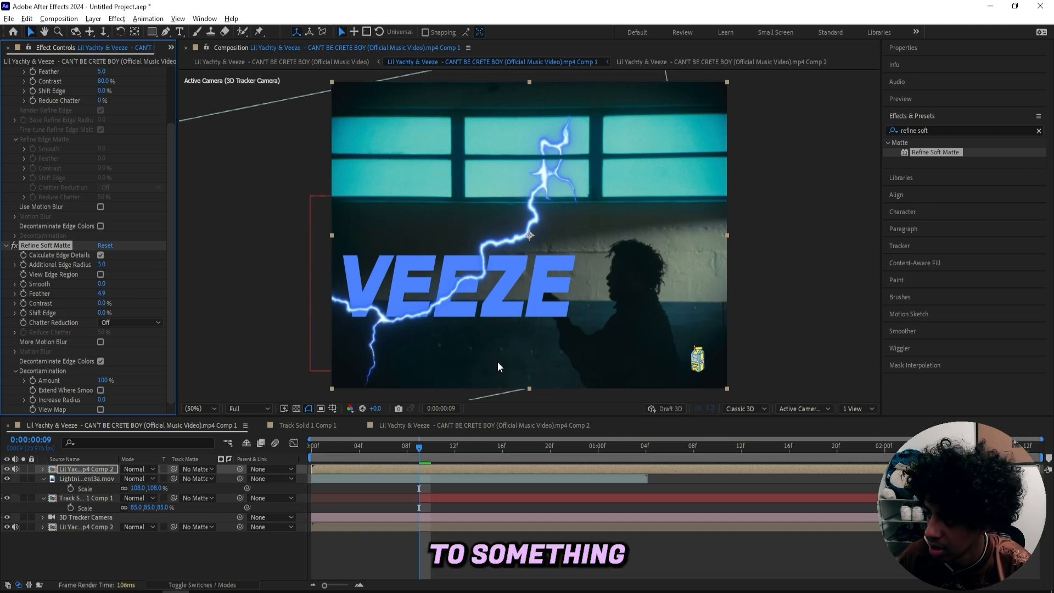
left_click_drag(422, 450, 521, 449)
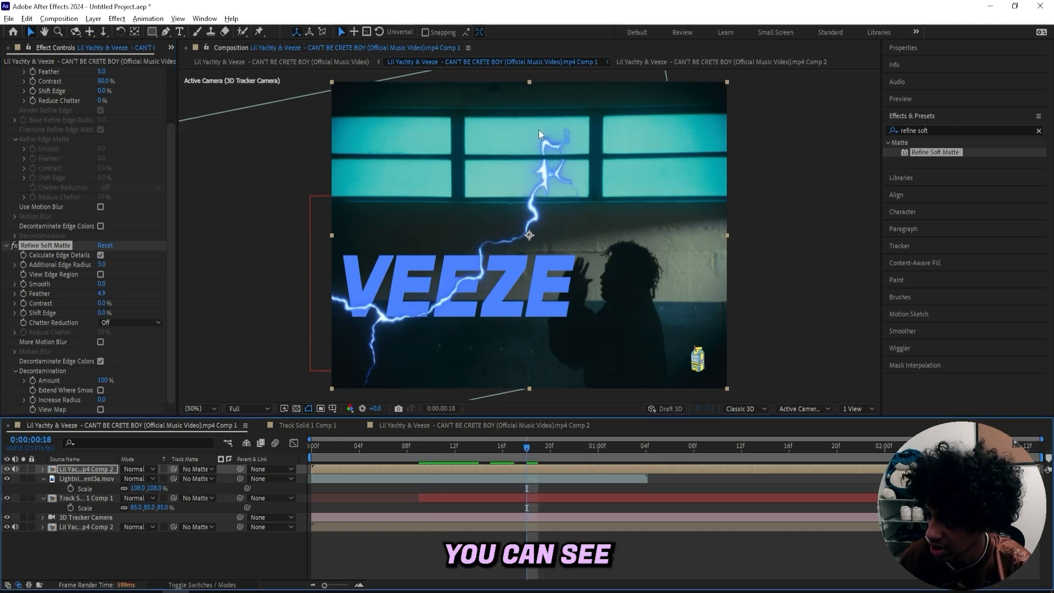
- Apply the Deep Glow effect to the lightning layer, working at 0:00:00:09
scroll(538, 130, "up", 1)
left_click_drag(538, 118, 489, 275)
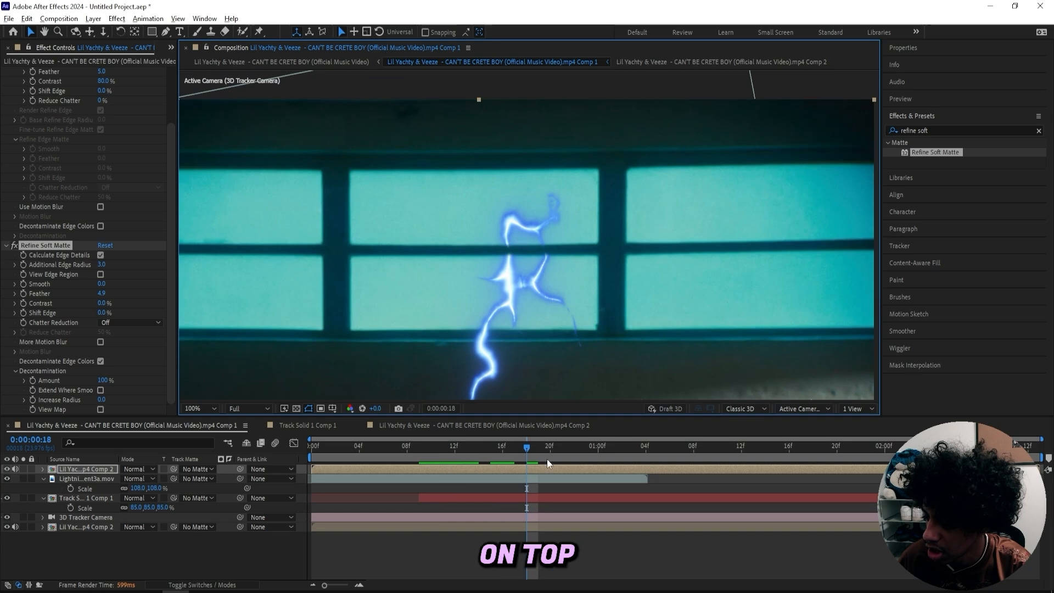
left_click_drag(526, 447, 419, 446)
left_click(193, 408)
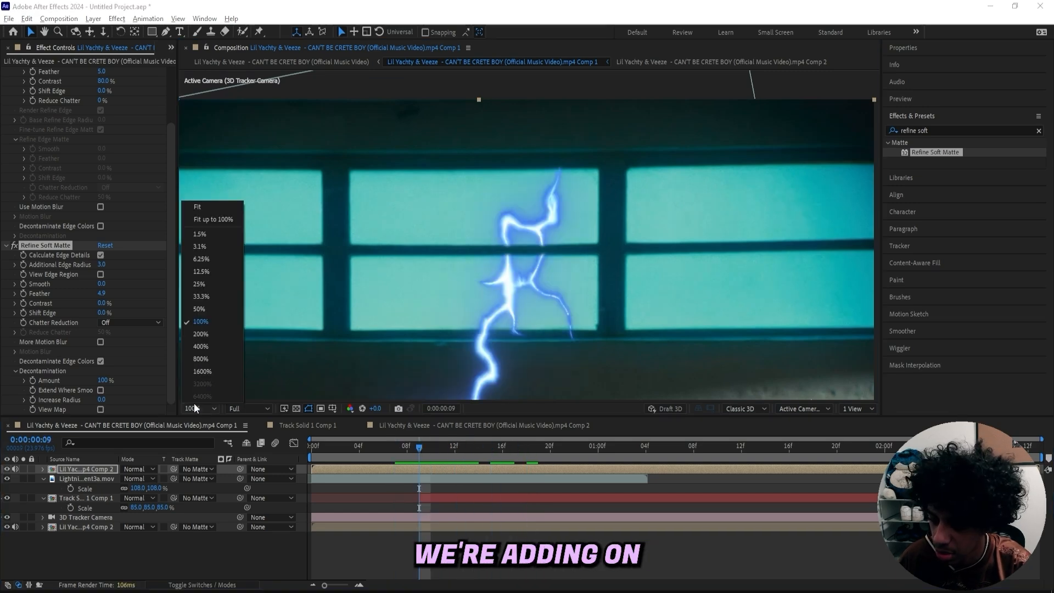
left_click(223, 210)
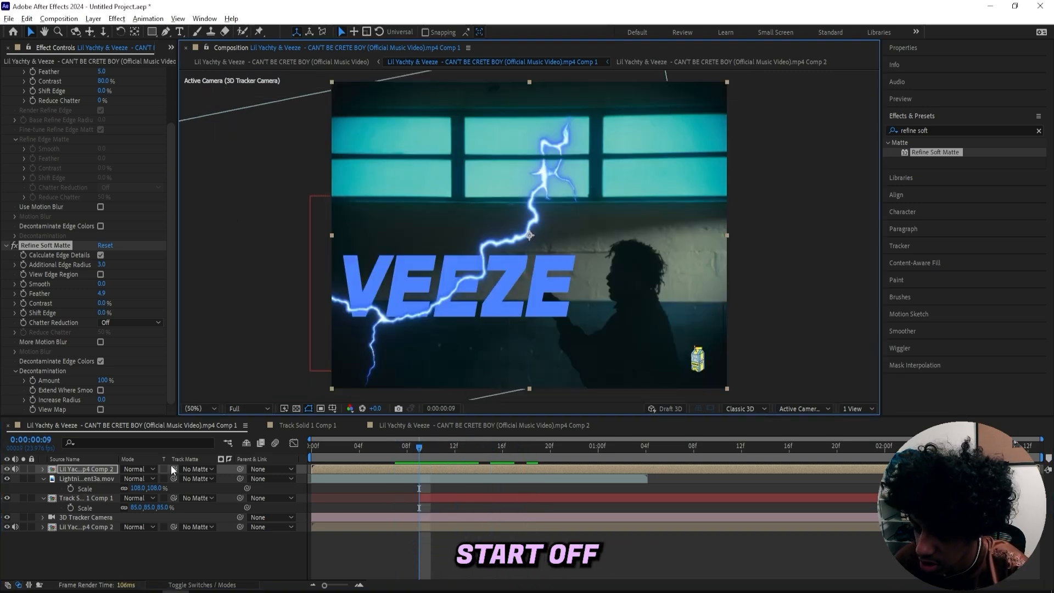
left_click(100, 478)
left_click(955, 130)
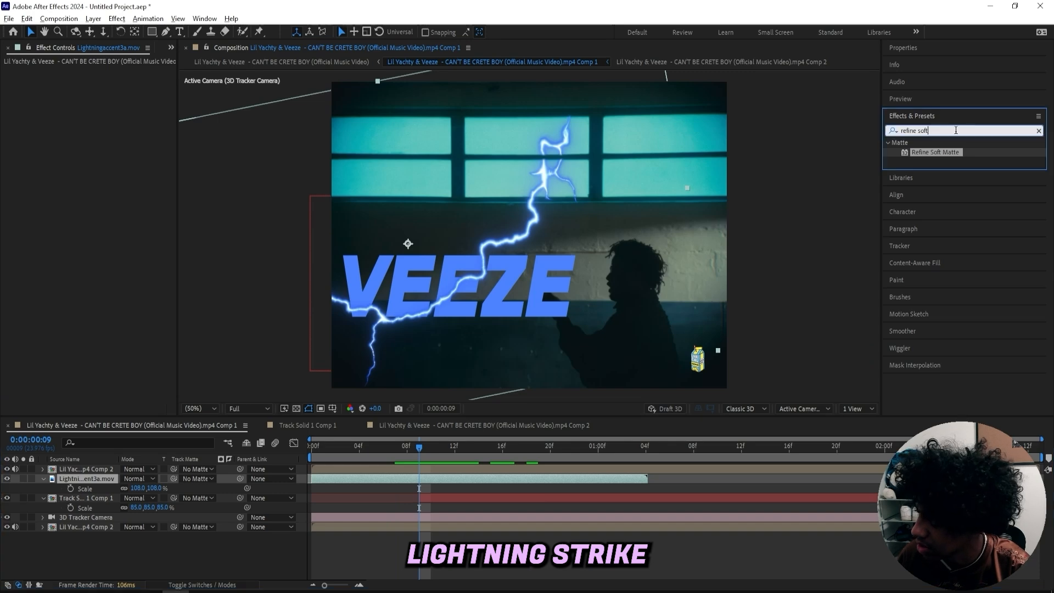
type("deep")
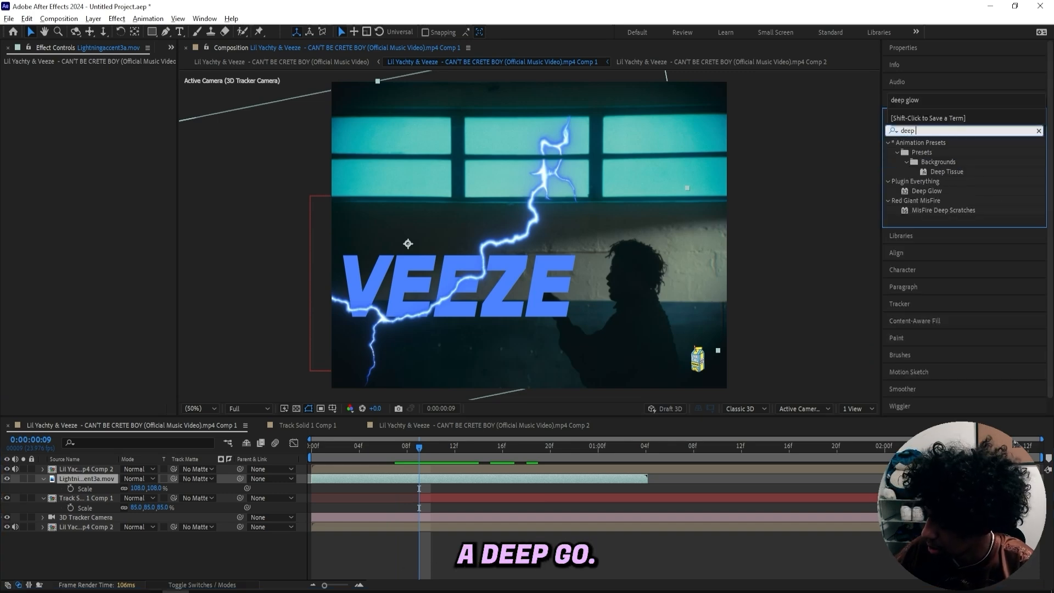
type(" glow")
key("Return")
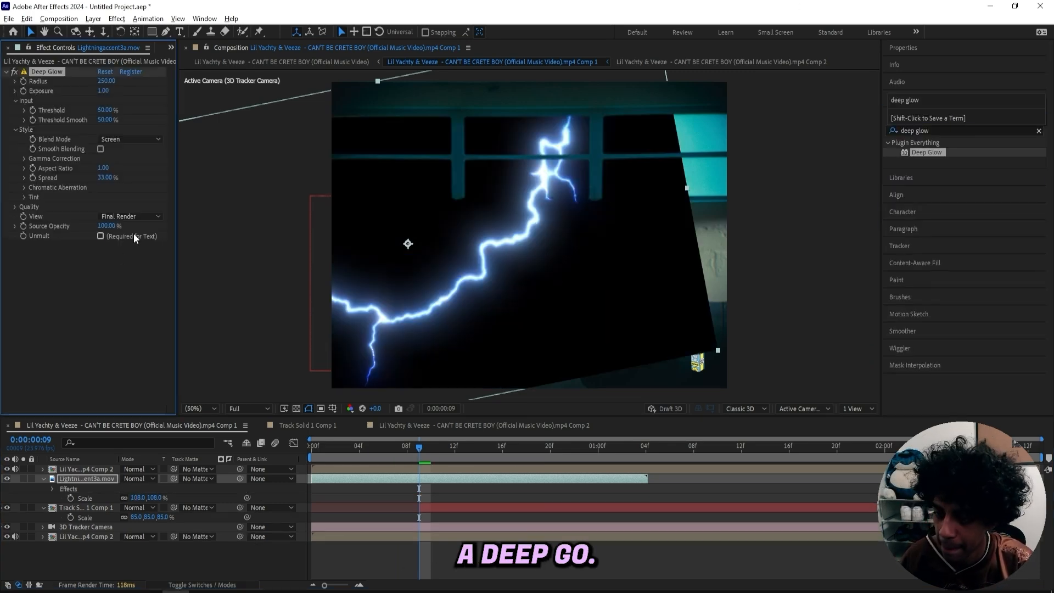
- Turn on Unmult for the lightning's Deep Glow and lower its exposure to 0.69
left_click(134, 236)
left_click_drag(423, 447, 487, 433)
left_click_drag(105, 90, 88, 91)
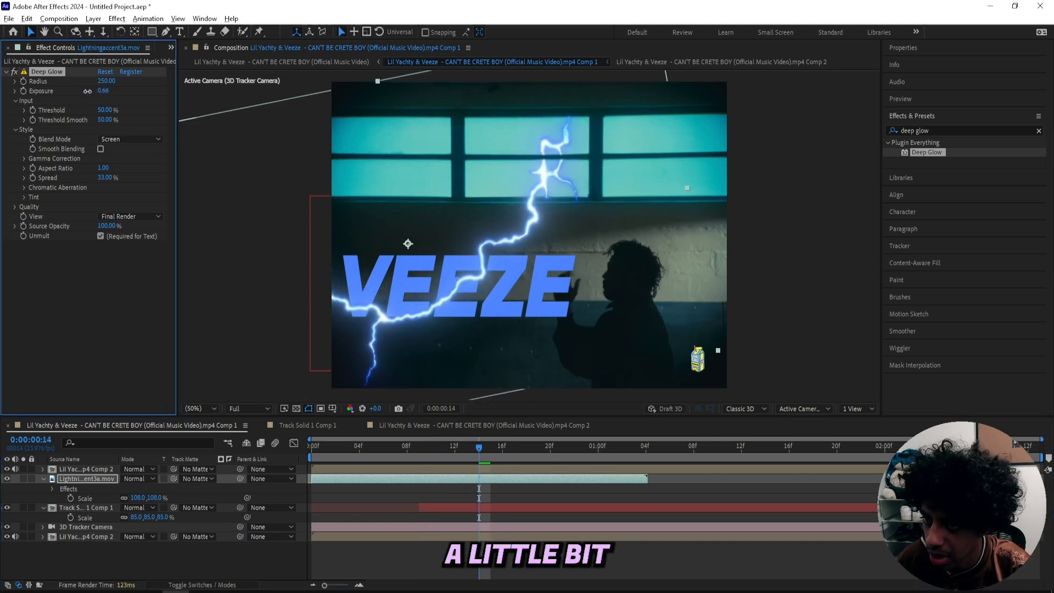
- Apply Curves to the lightning layer and shape the RGB curve into a gentle S for more contrast
left_click(936, 133)
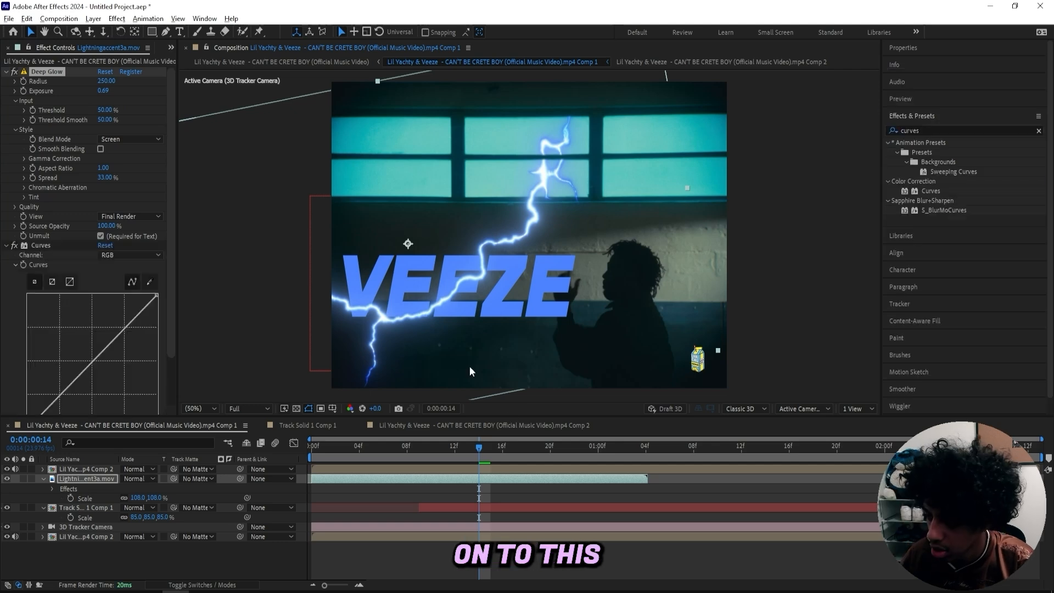
scroll(48, 277, "down", 1)
scroll(48, 277, "down", 1)
left_click_drag(57, 346, 64, 357)
left_click_drag(113, 310, 96, 293)
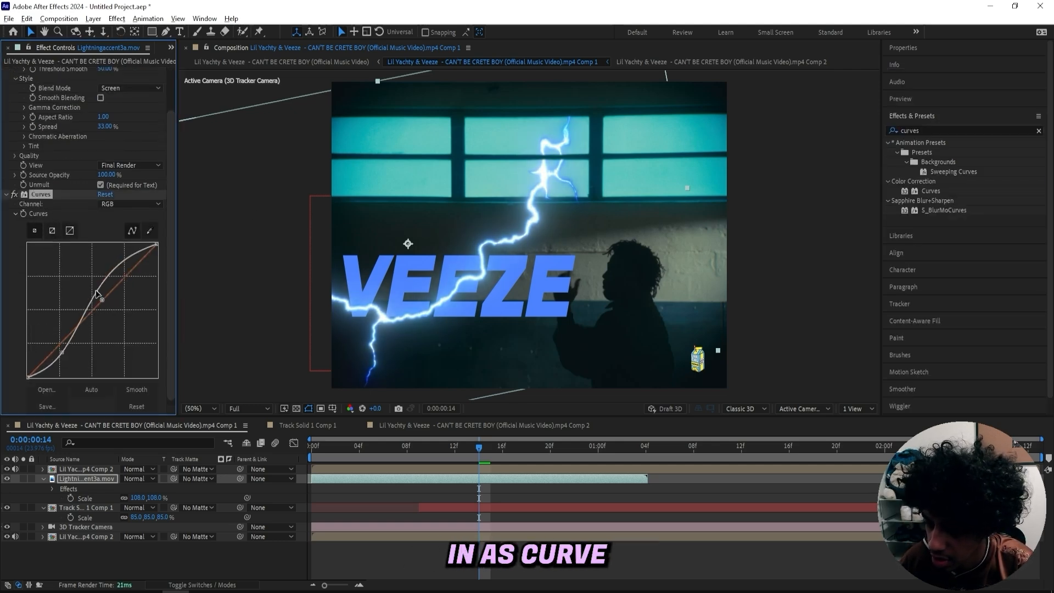
scroll(71, 269, "up", 3)
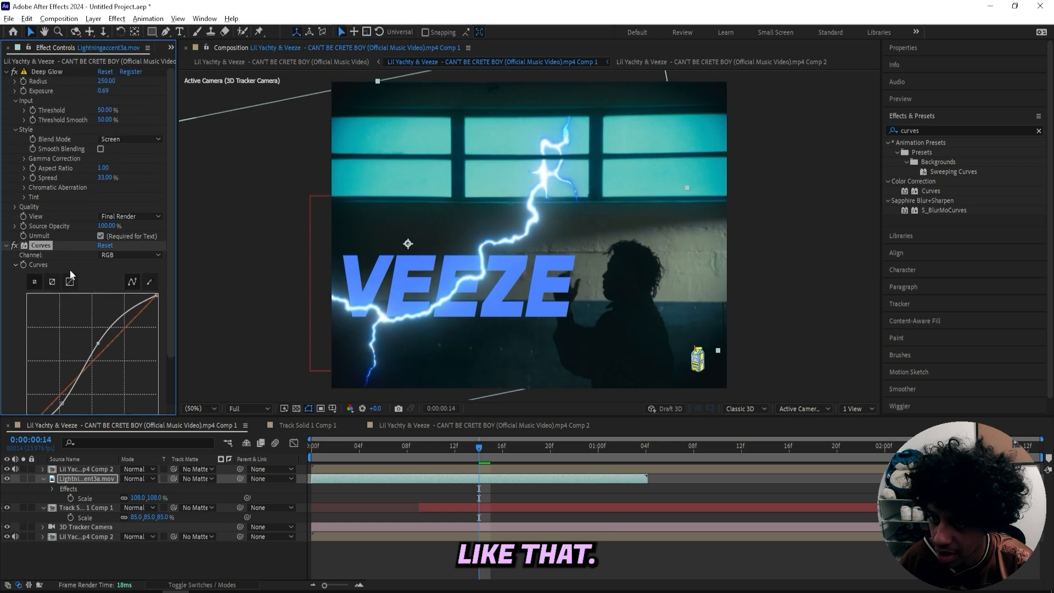
- Move Curves above Deep Glow on the lightning layer, comparing the look with Curves off and on
left_click(14, 246)
left_click(14, 246)
left_click(14, 245)
left_click(14, 245)
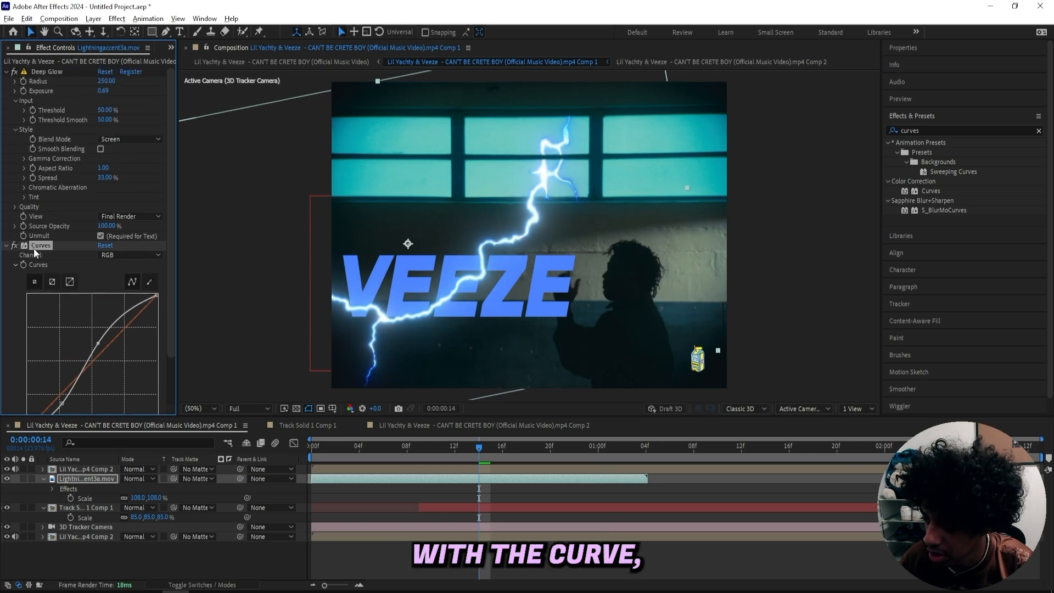
left_click_drag(34, 247, 48, 71)
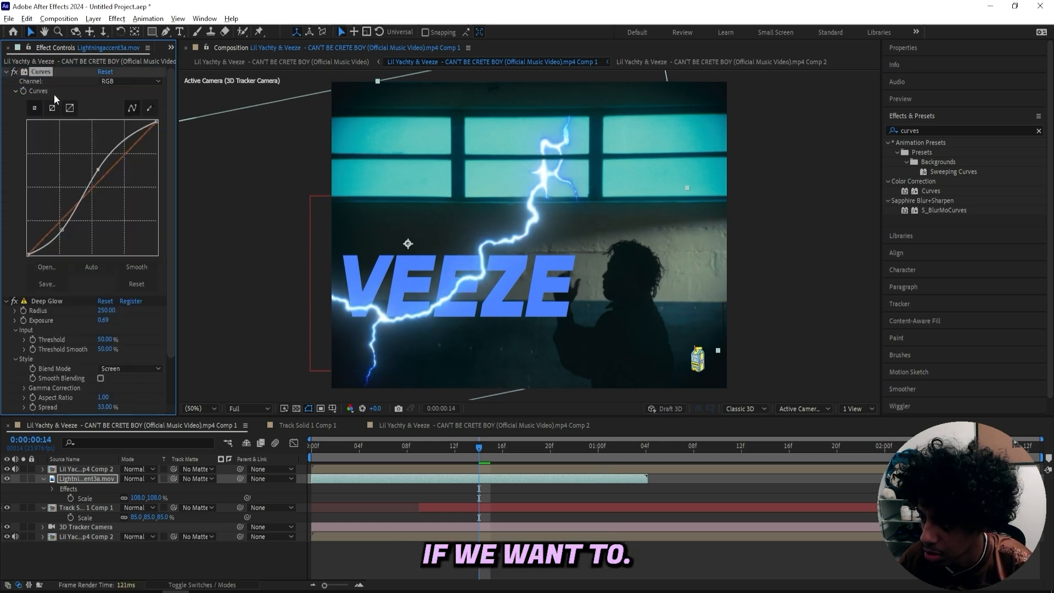
left_click(15, 71)
left_click(15, 71)
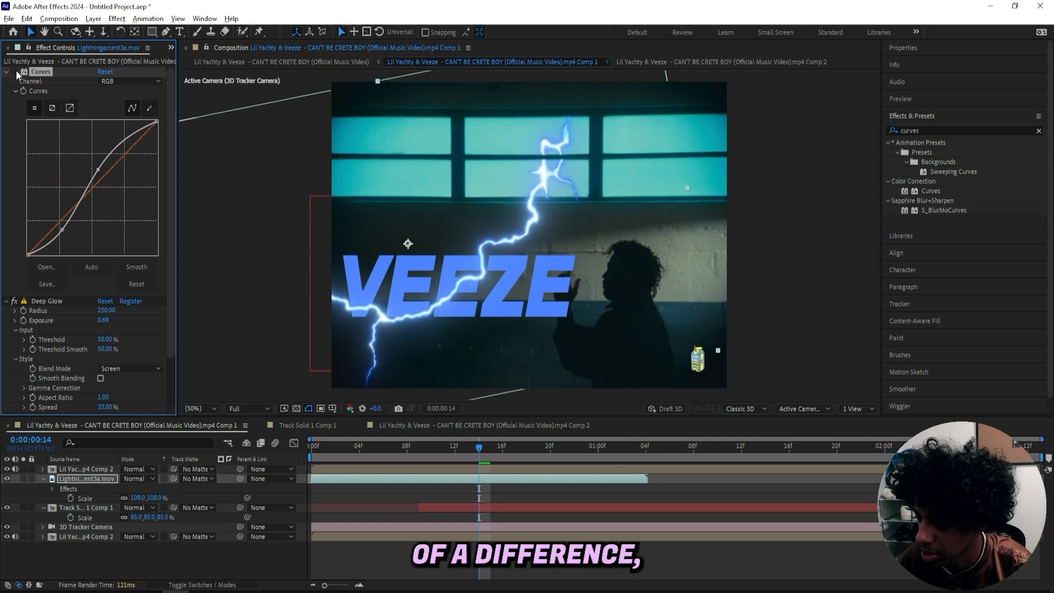
- Copy the lightning's Deep Glow effect onto the VEEZE text layer, Track Solid 1 Comp 1
left_click(418, 445)
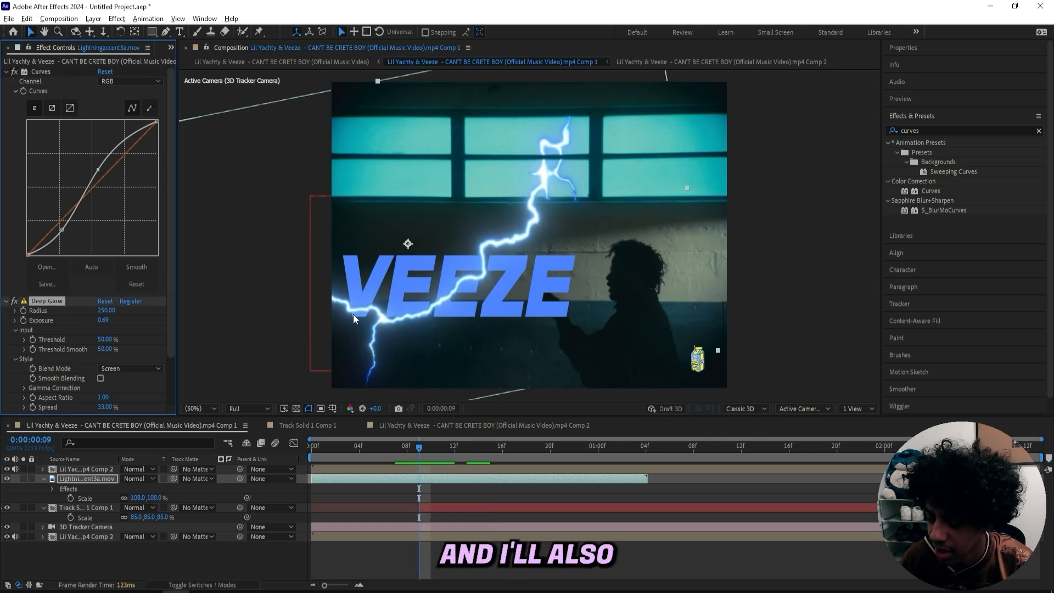
left_click(46, 300)
key("ctrl+c")
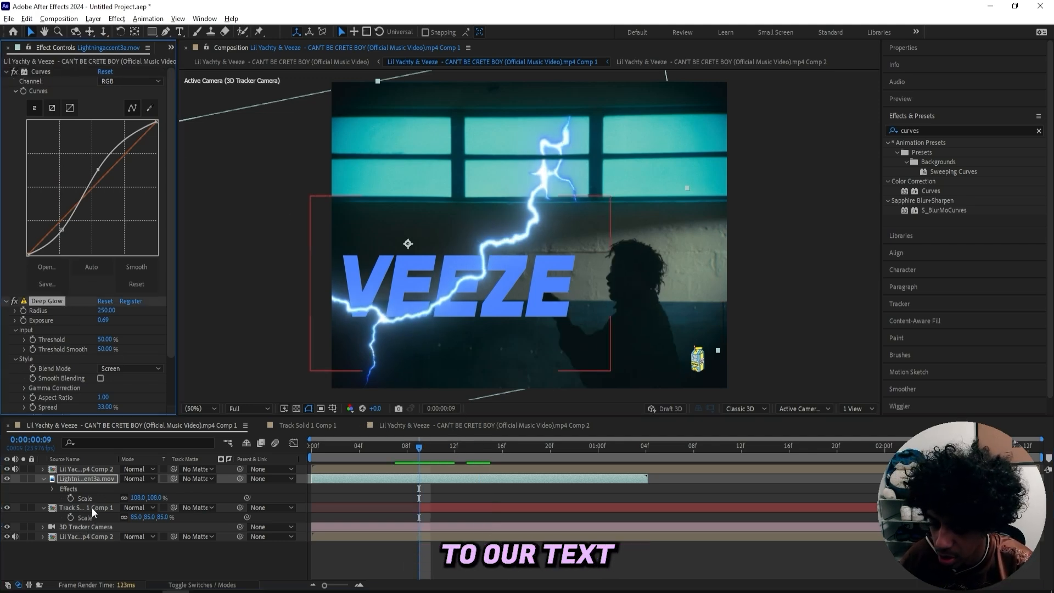
left_click(91, 507)
key("ctrl+v")
- Apply S_DropShadow to the text layer with shadow opacity 0.940, blur 42.00, shift X 2.67 and shift Y 45.03
left_click(914, 131)
type("d")
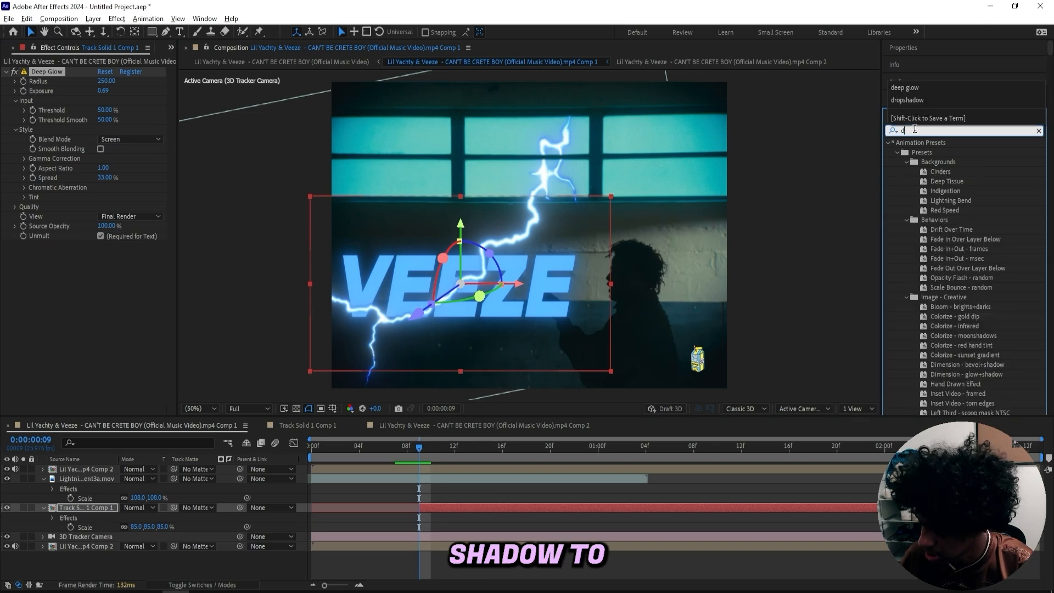
type("ropsha")
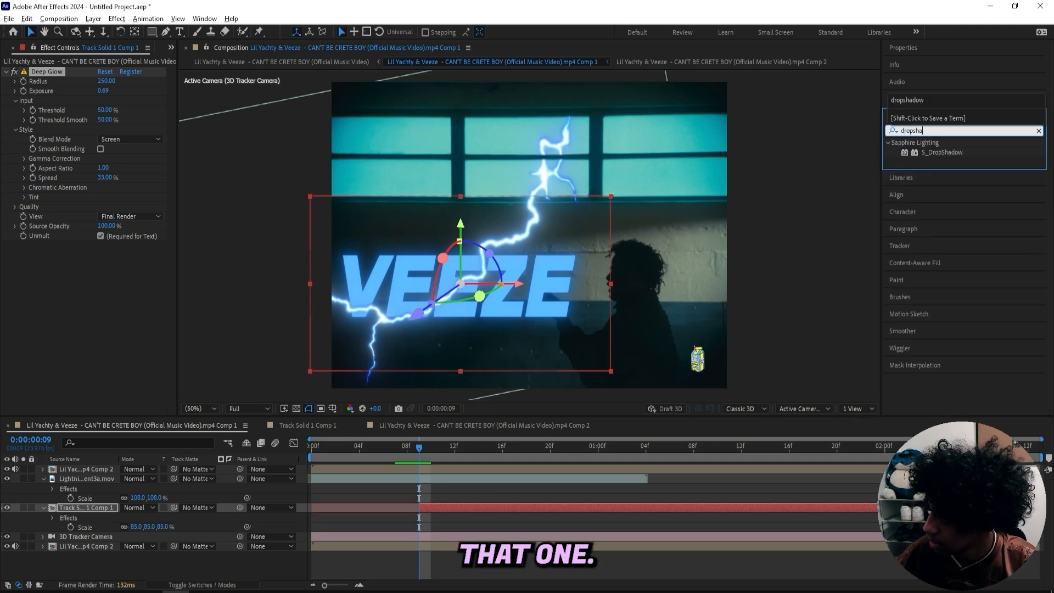
type("d")
left_click_drag(942, 153, 432, 320)
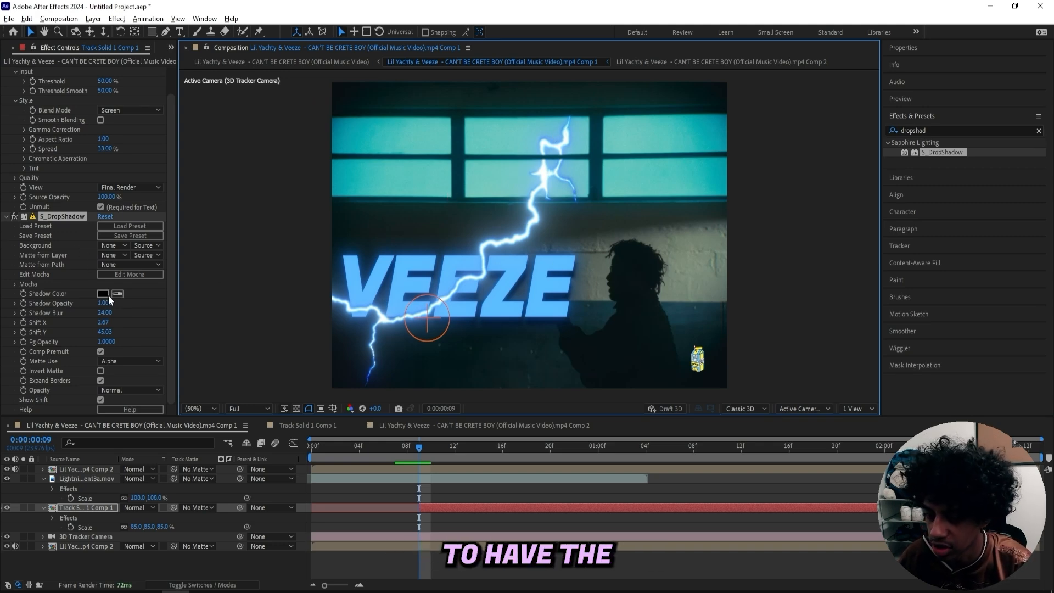
mouse_move(105, 312)
left_mouse_down()
mouse_move(126, 312)
mouse_move(97, 303)
left_mouse_up()
- Duplicate the top rotoscoped footage layer and delete all effects from the copy
scroll(560, 277, "up", 4)
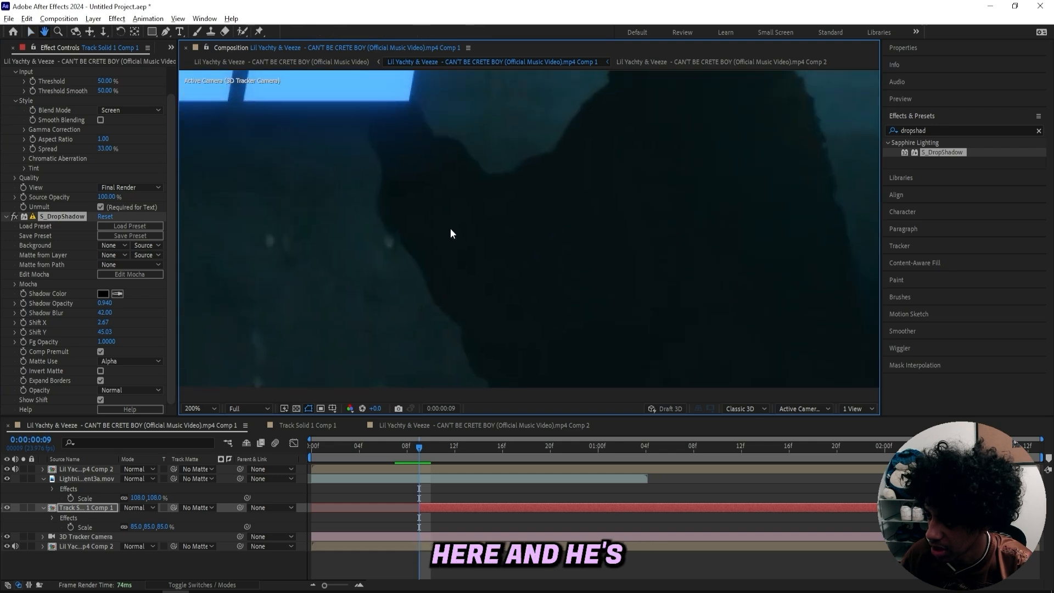
scroll(469, 226, "down", 2)
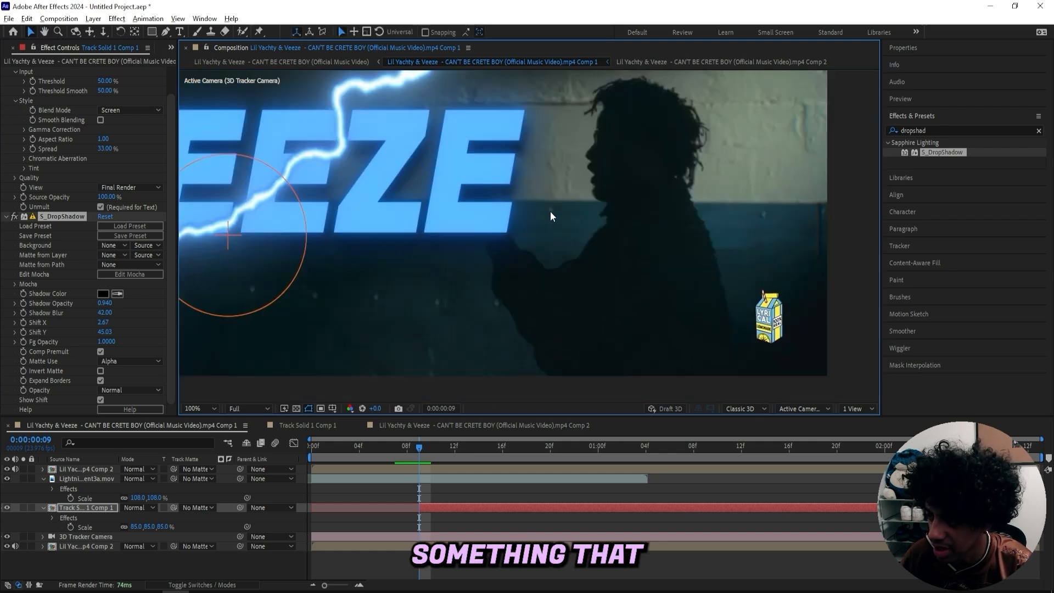
scroll(540, 225, "down", 2)
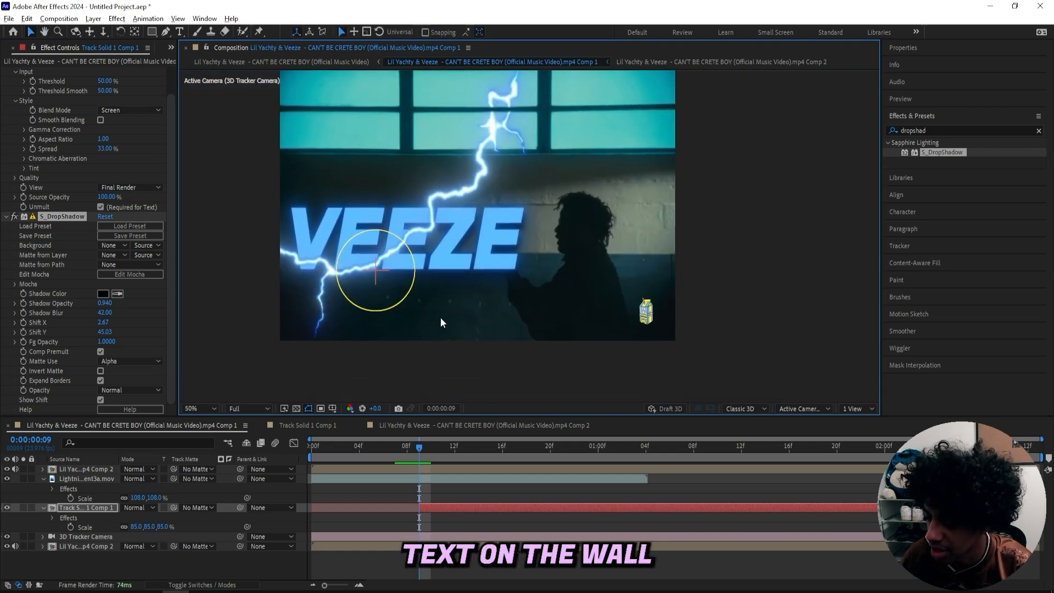
left_click(407, 447)
mouse_move(407, 447)
left_mouse_down()
mouse_move(426, 444)
mouse_move(417, 446)
left_mouse_up()
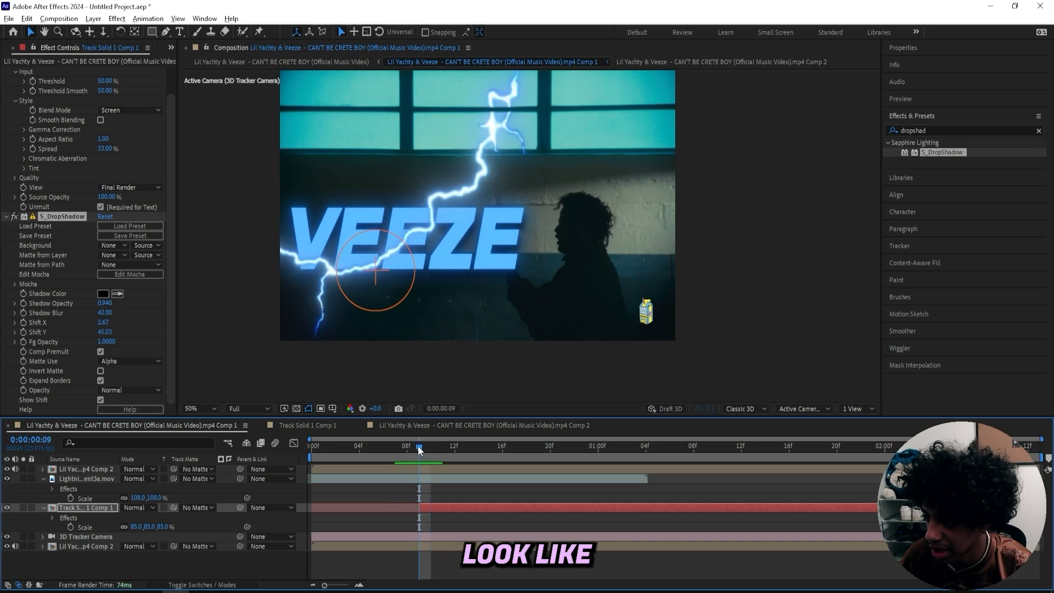
left_click(85, 469)
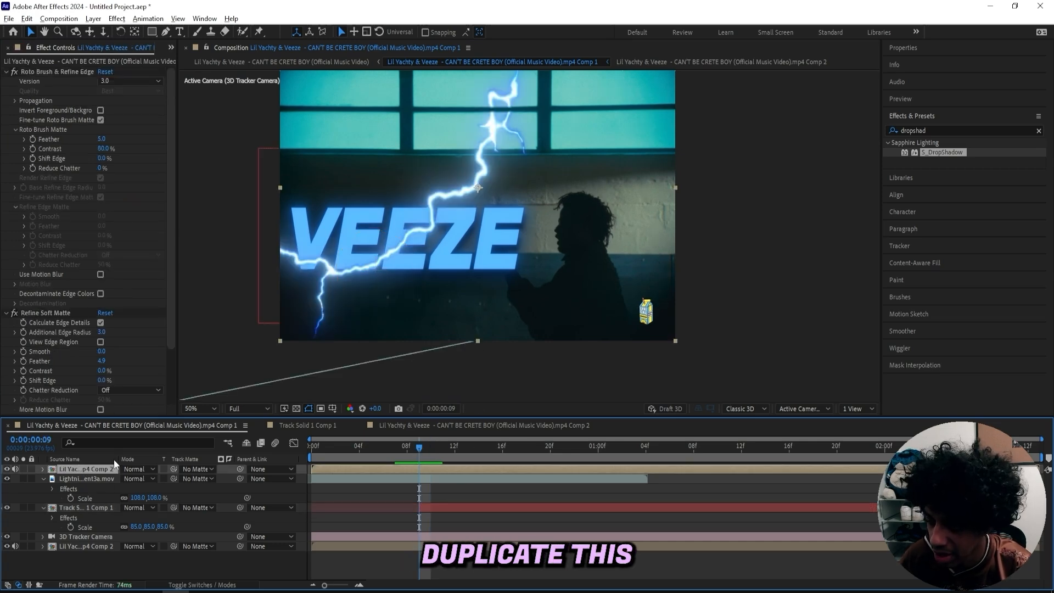
key("ctrl+d")
left_click(48, 308)
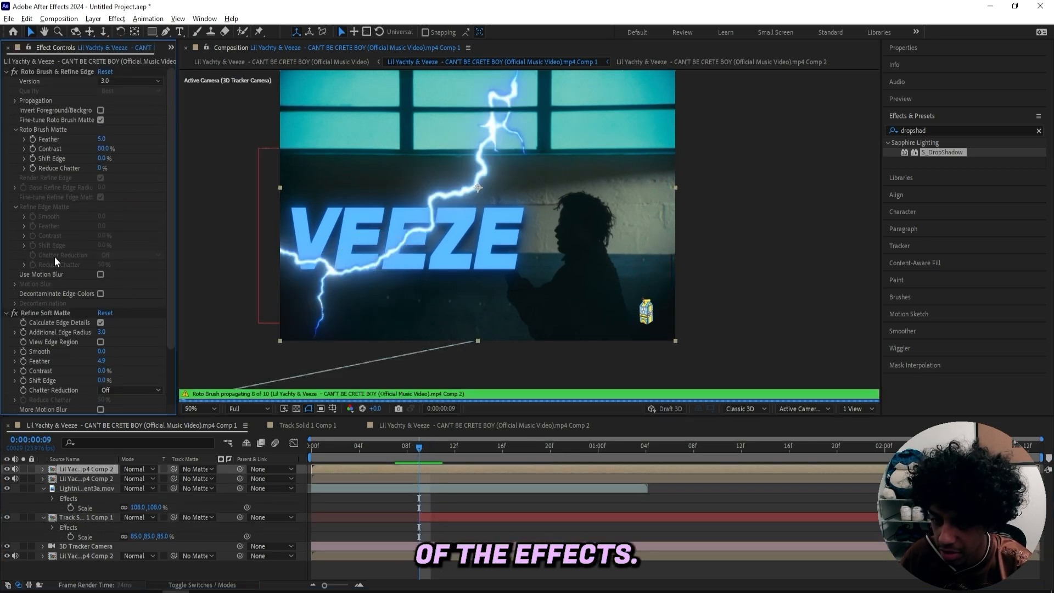
left_click(54, 316)
key("ctrl+a")
key("Delete")
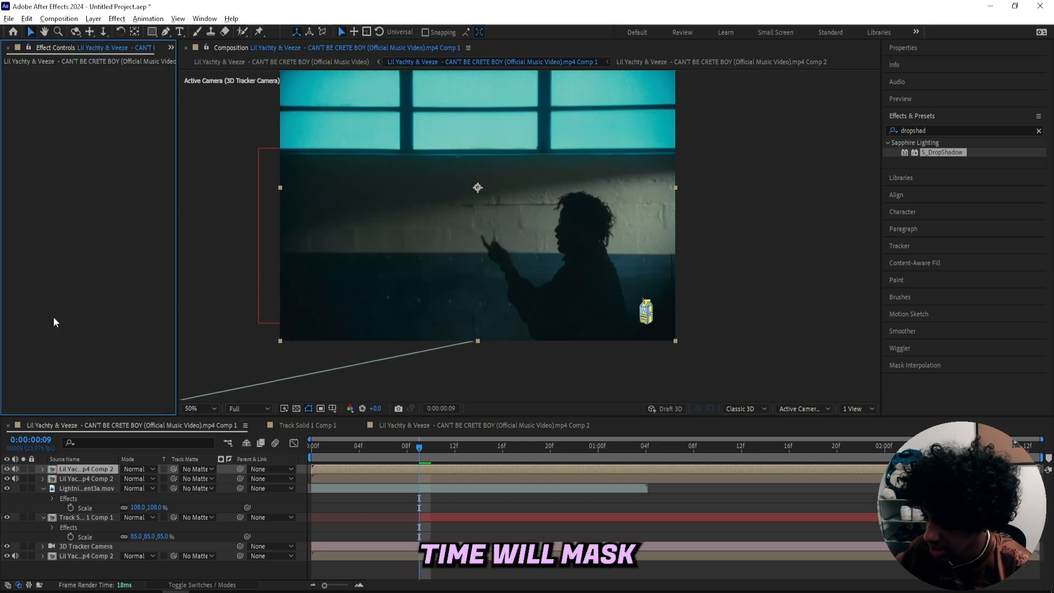
- At 0:00:00:00, roughly select the man's silhouette on the new footage copy with the Roto Brush
left_click_drag(407, 450, 308, 450)
left_click(242, 32)
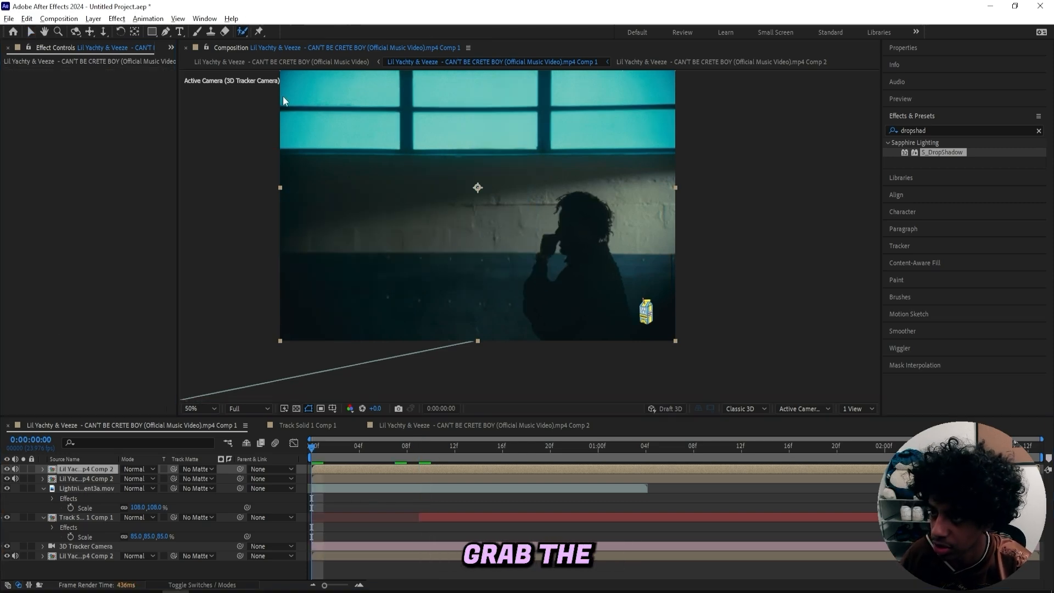
double_click(424, 469)
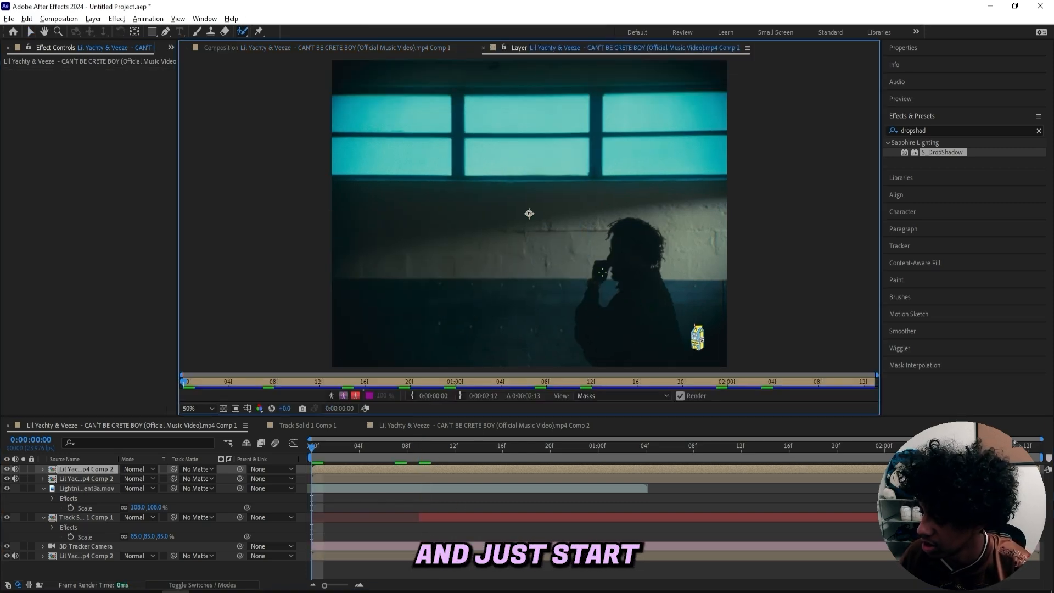
left_click_drag(631, 225, 601, 341)
left_click_drag(634, 255, 542, 173)
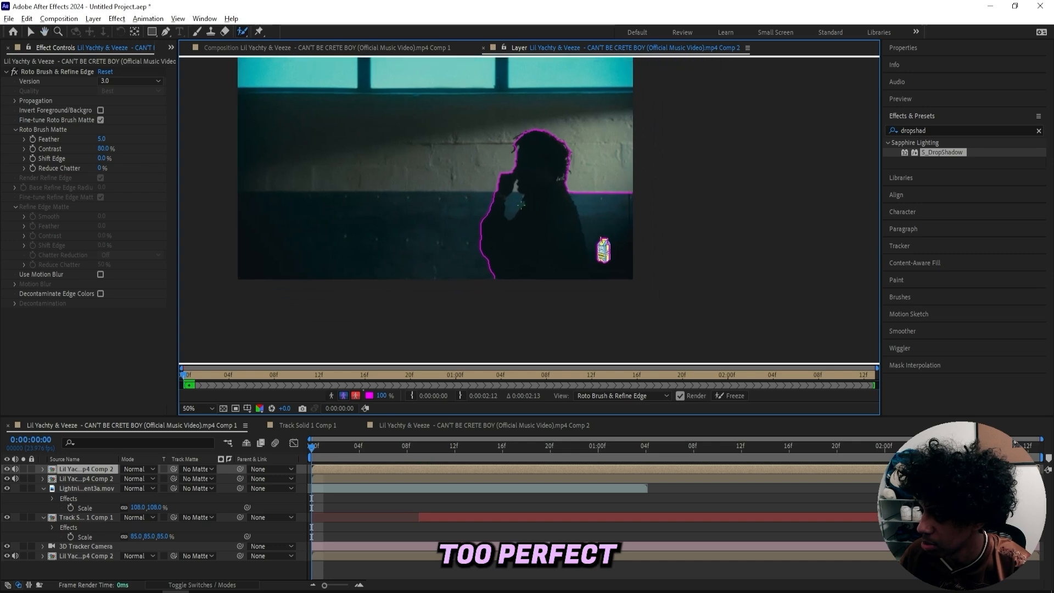
- Exclude the wall and carton logo beside the man from the Roto Brush selection, and touch up his outline at 0:00:00:04
scroll(541, 172, "up", 1)
left_click_drag(520, 207, 576, 224)
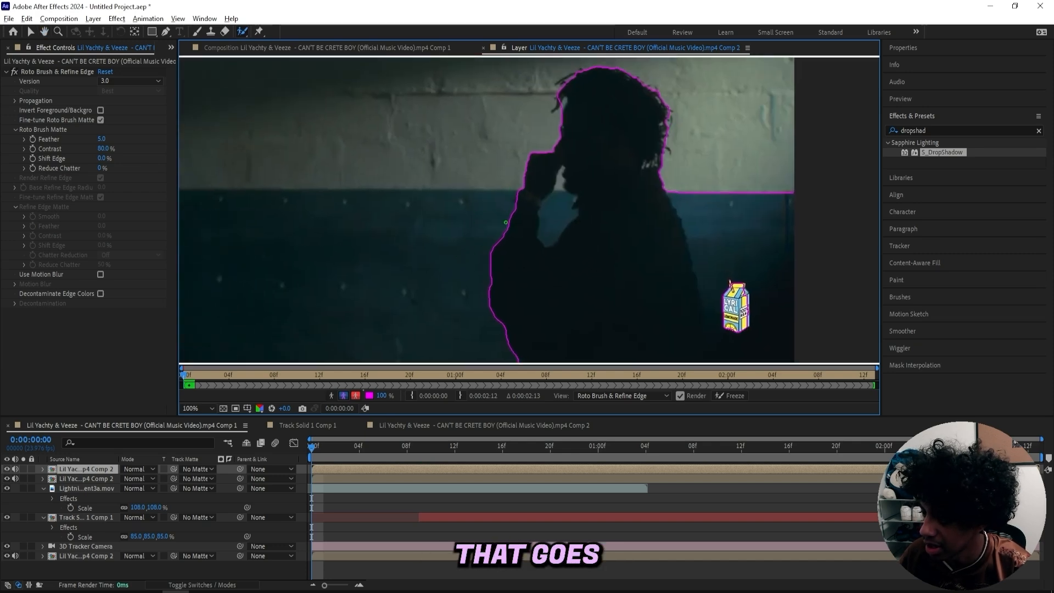
left_click_drag(749, 299, 765, 362)
left_click_drag(706, 254, 730, 363)
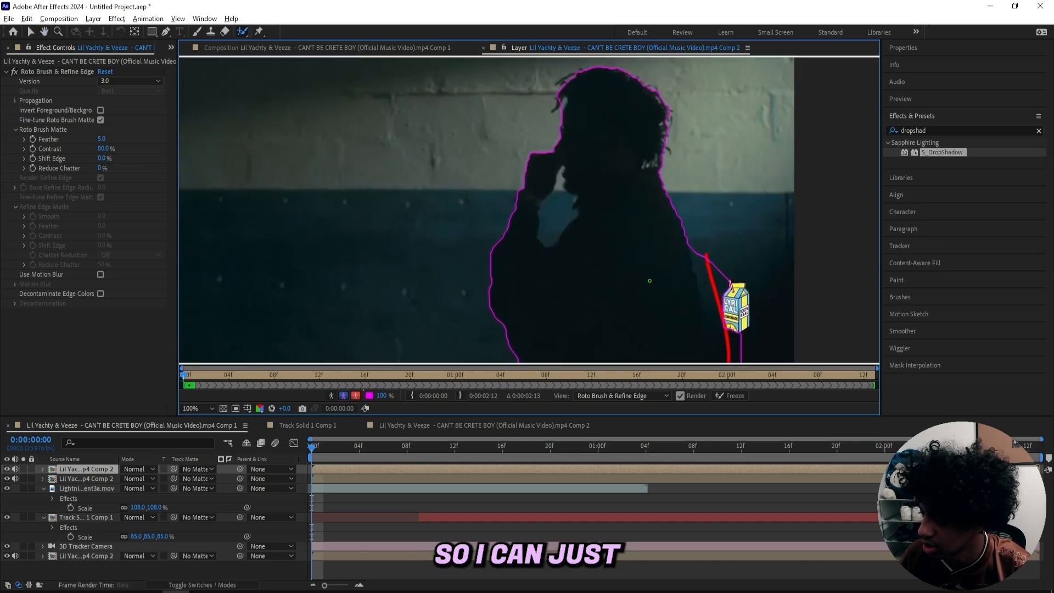
left_click_drag(635, 269, 653, 263)
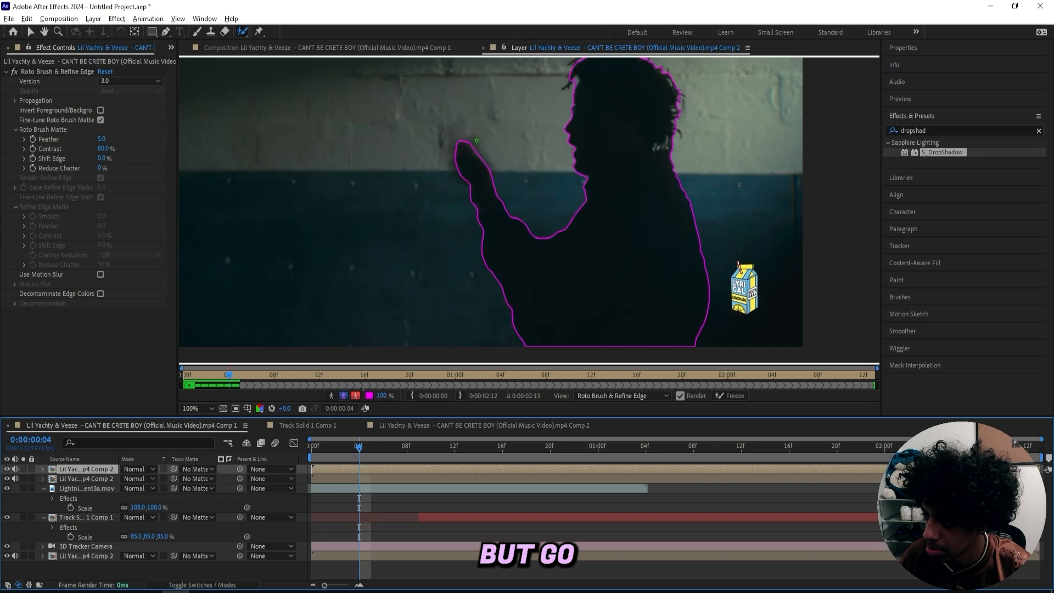
left_click_drag(518, 153, 547, 195)
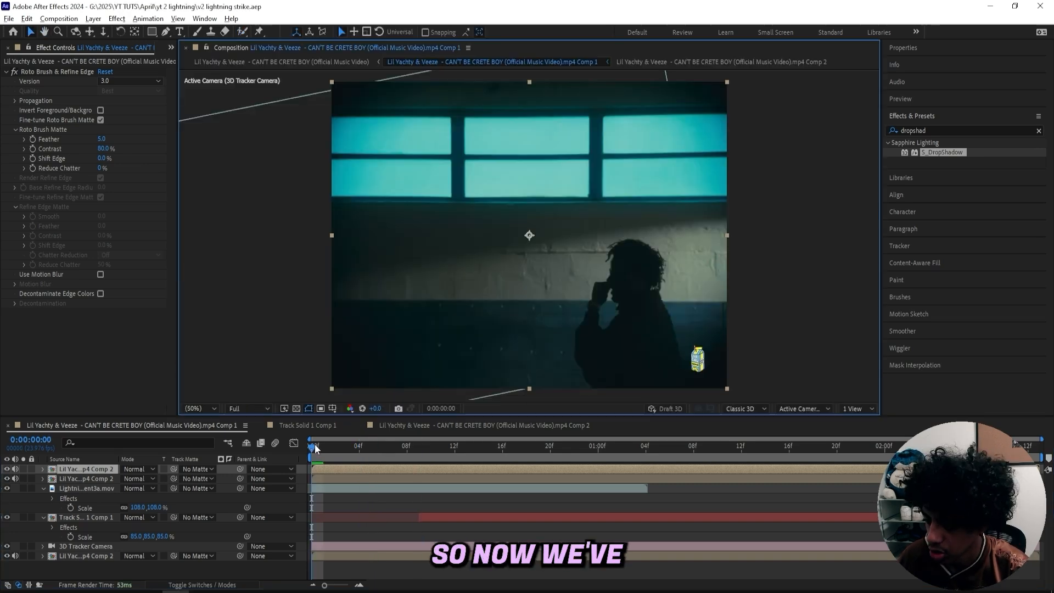
- Check the edges of the man's hand where it passes in front of the text around 0:00:00:12
left_click_drag(404, 435, 477, 424)
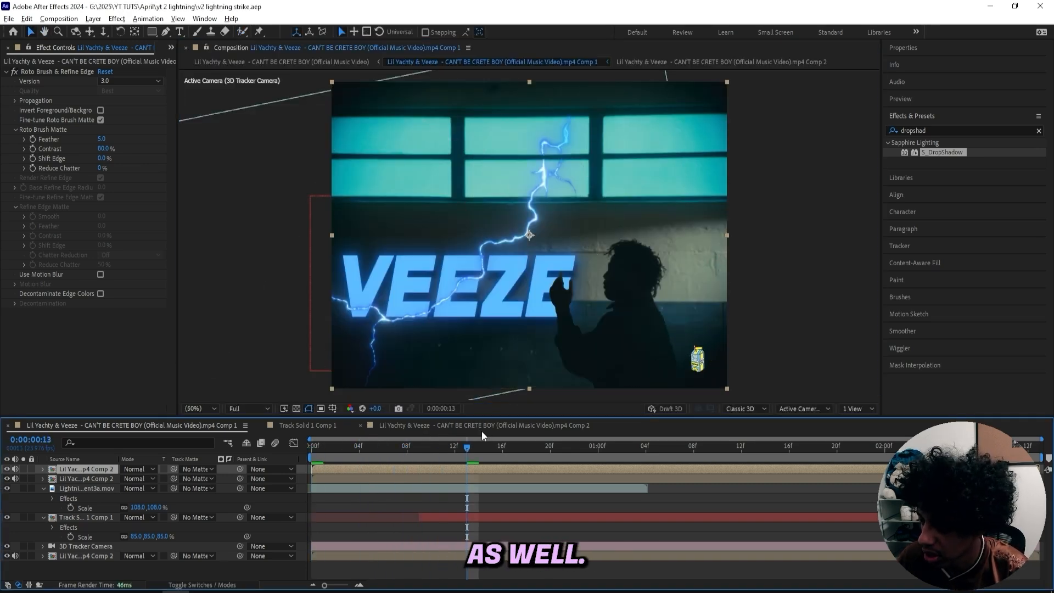
scroll(470, 384, "down", 2)
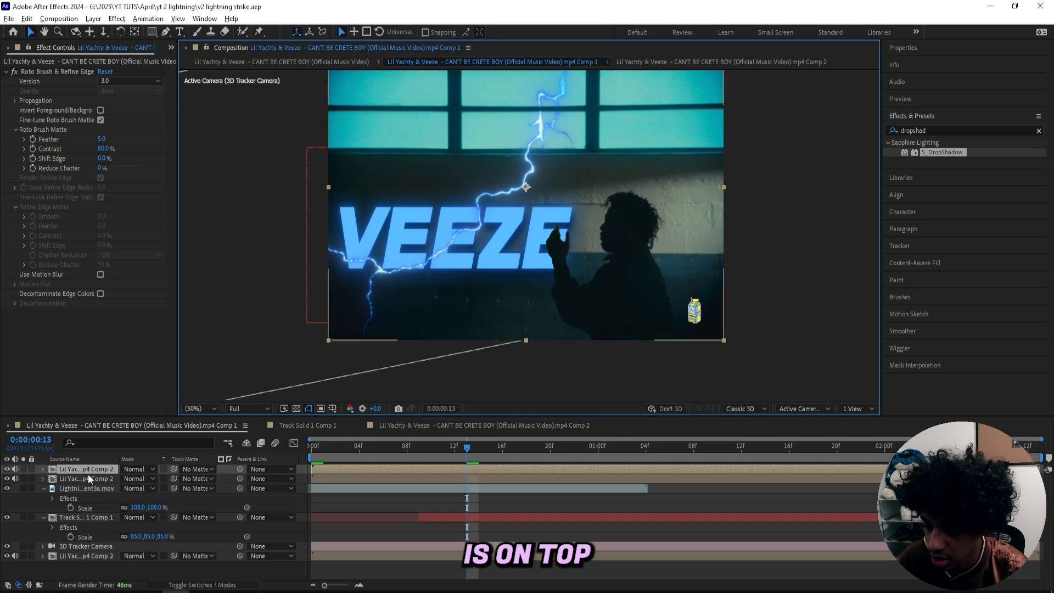
left_click_drag(474, 452, 493, 440)
key("period")
left_click_drag(585, 233, 516, 243)
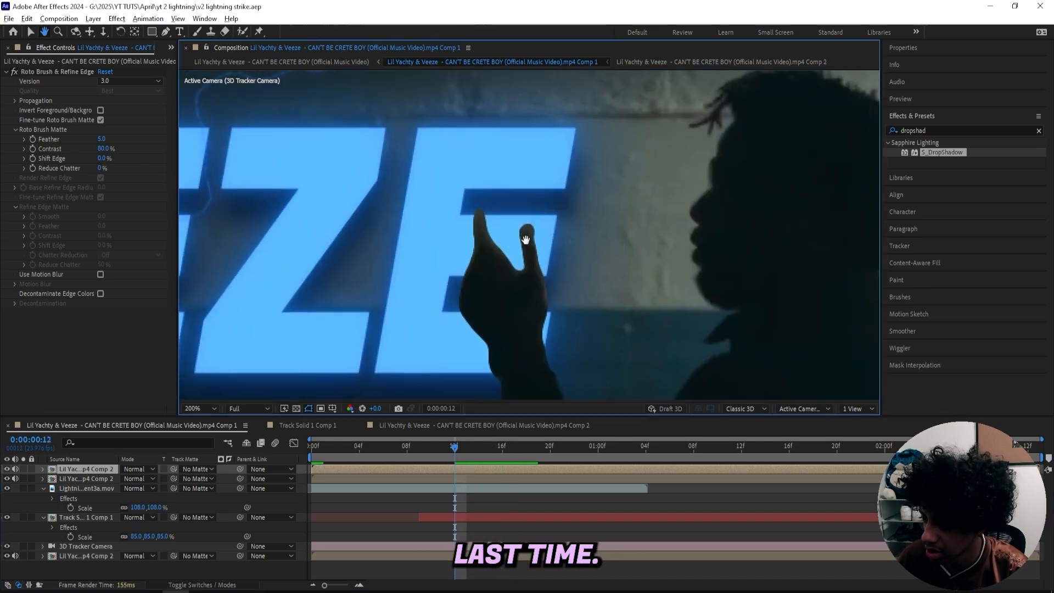
- Copy the Refine Soft Matte effect from the second rotoscoped footage layer onto the top rotoscoped layer
left_click_drag(524, 236, 529, 236)
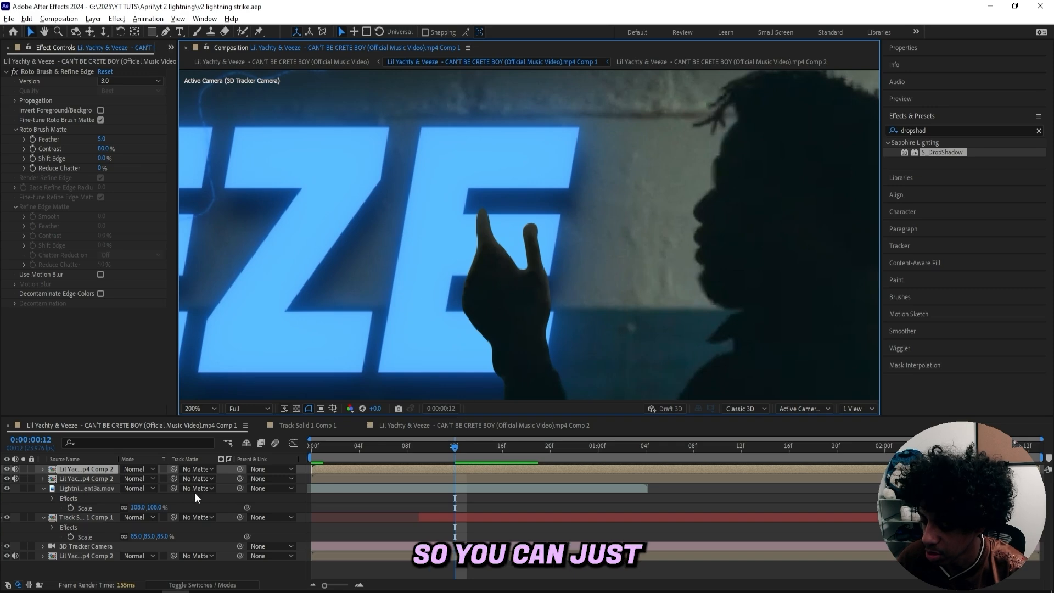
left_click(85, 478)
left_click(55, 314)
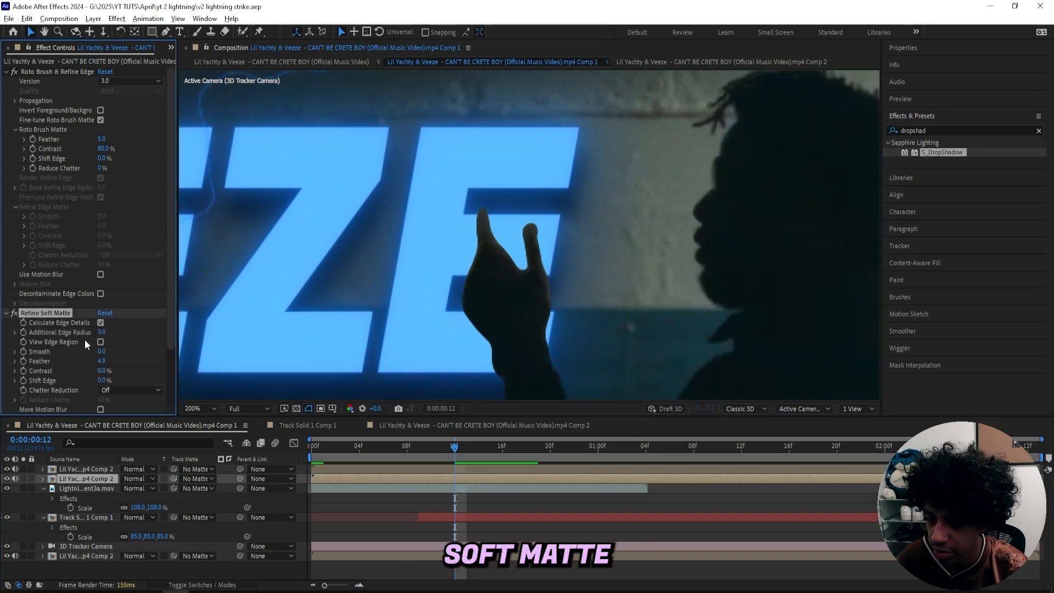
left_click(462, 469)
key("ctrl+v")
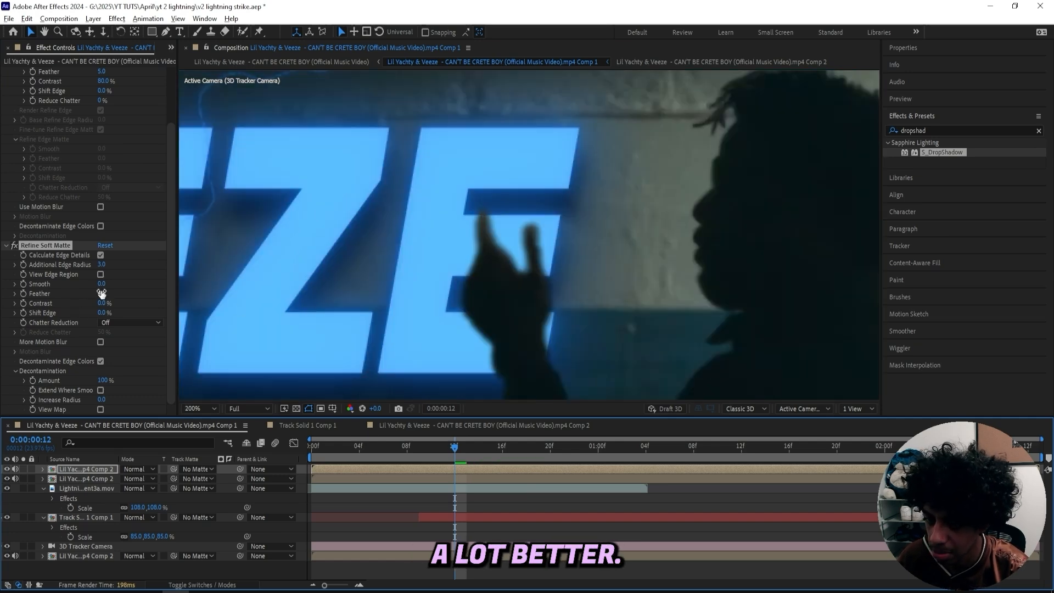
- Set the top layer's Refine Soft Matte Feather to 2.9 and Additional Edge Radius to 1.6, and check the hand edges across neighbouring frames
left_click_drag(101, 294, 94, 262)
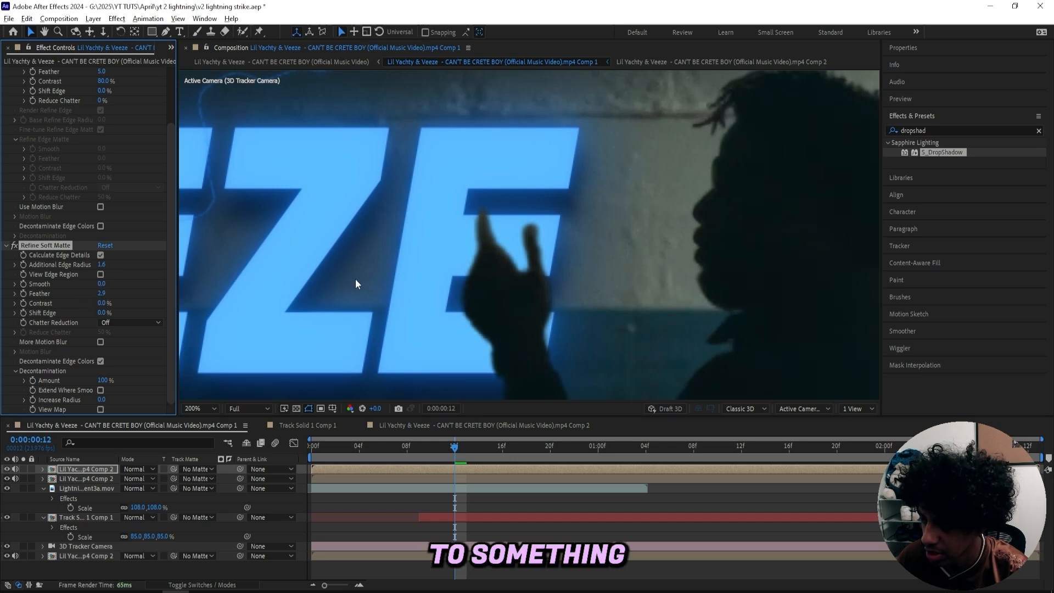
scroll(355, 278, "down", 4)
scroll(515, 255, "up", 2)
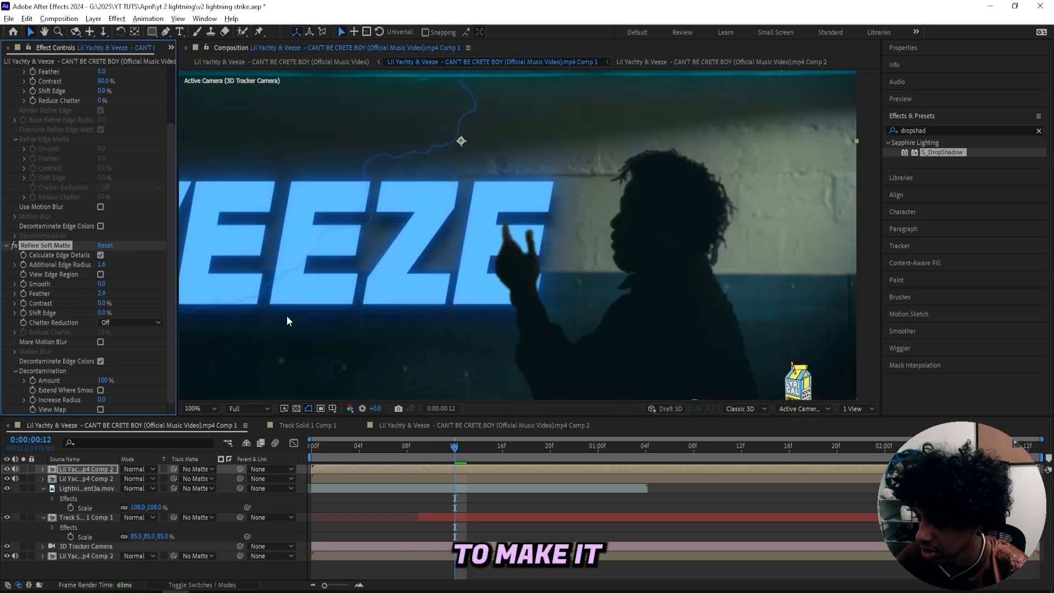
left_click_drag(442, 446, 383, 446)
scroll(497, 269, "down", 2)
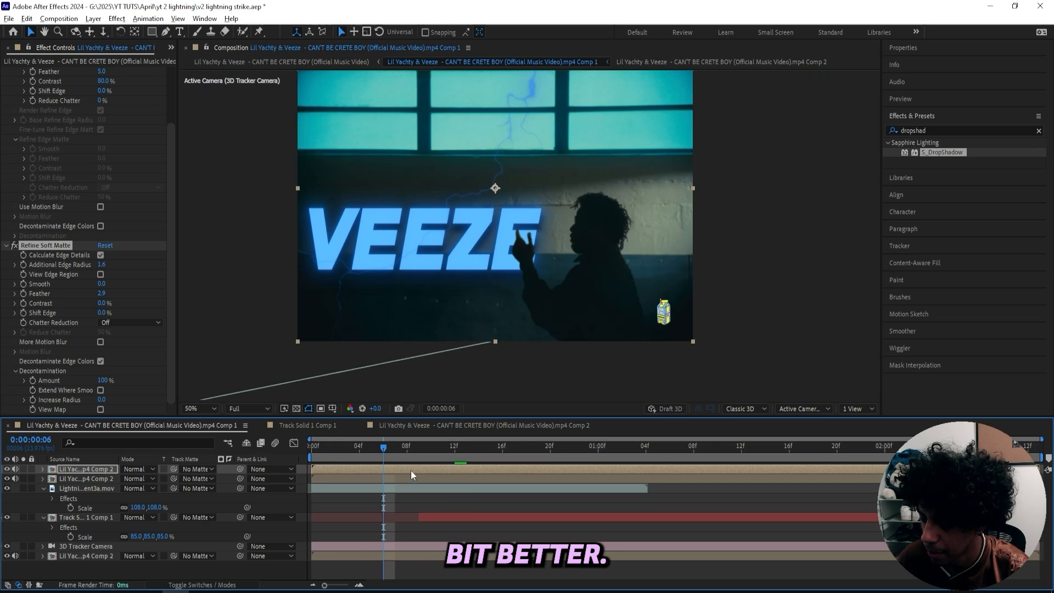
left_click_drag(383, 448, 479, 450)
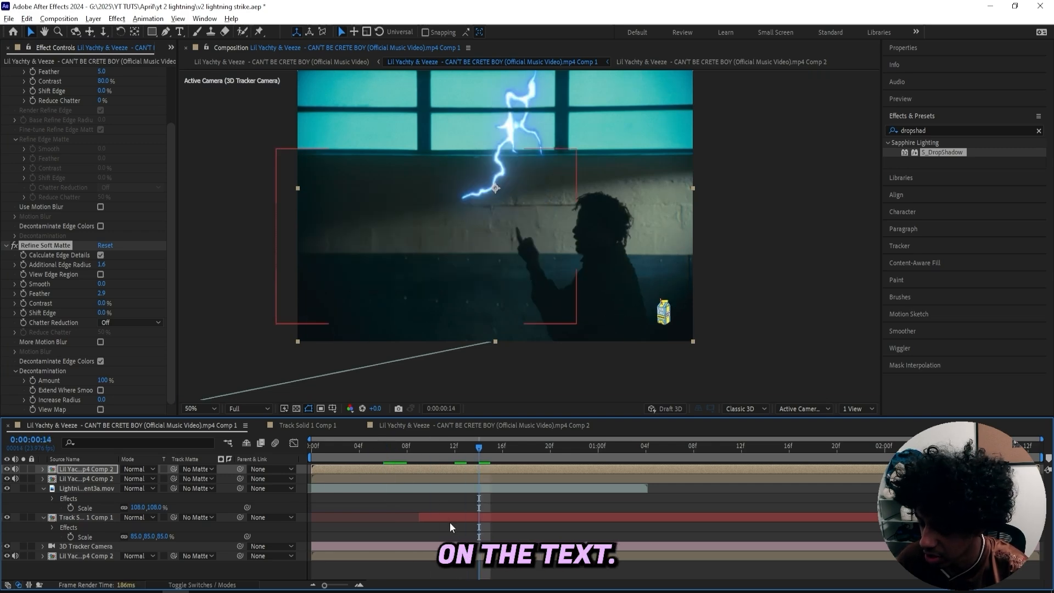
- Set the Deep Glow on the VEEZE text layer to Exposure 0.93 and Radius 337
left_click(450, 518)
mouse_move(102, 91)
left_mouse_down()
mouse_move(117, 91)
mouse_move(108, 92)
left_mouse_up()
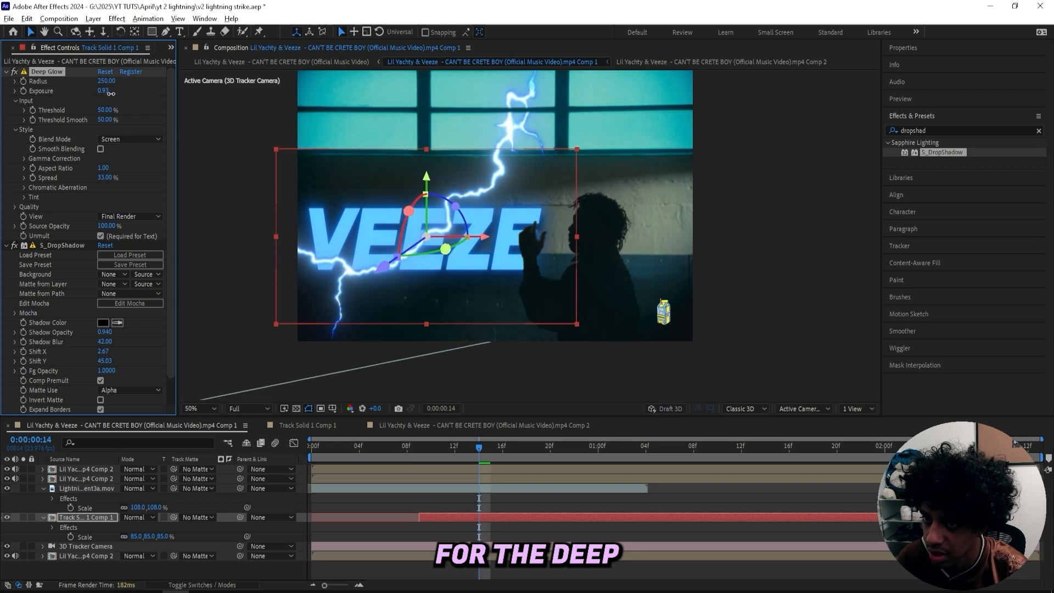
left_click_drag(142, 80, 153, 80)
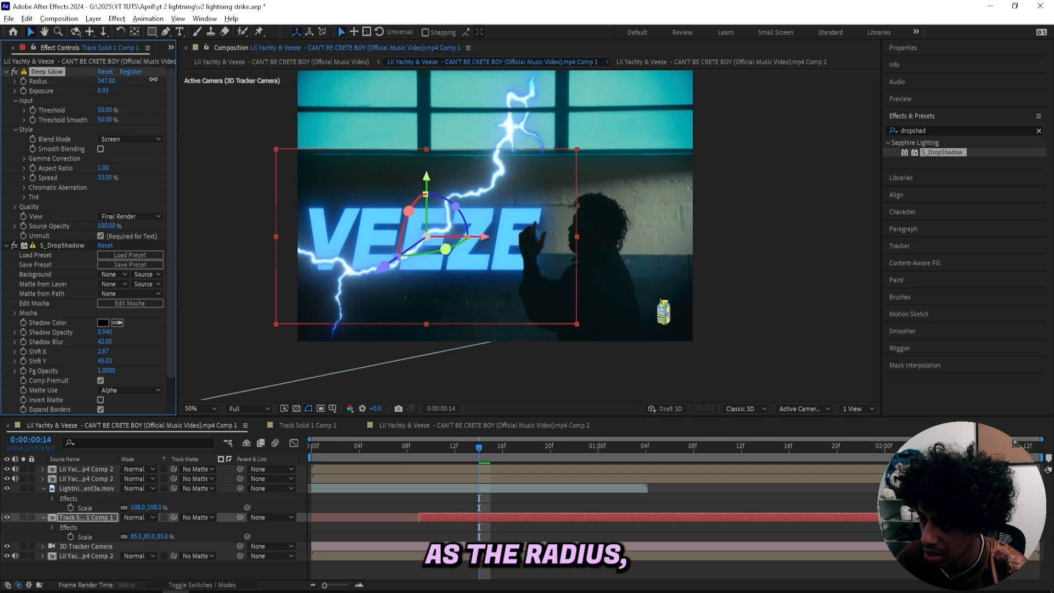
left_click(941, 130)
type("fl")
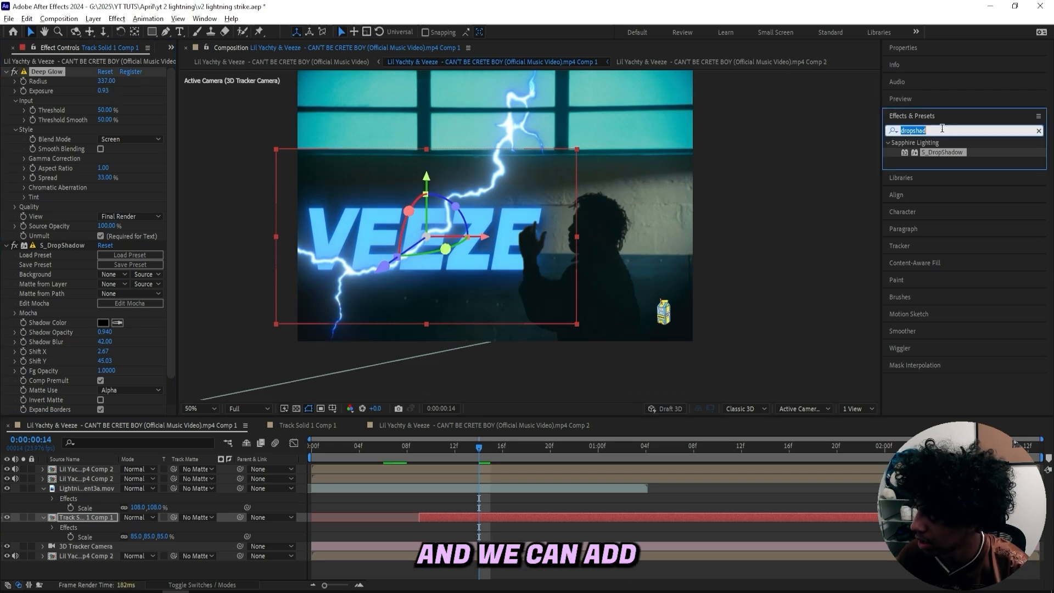
type("icker")
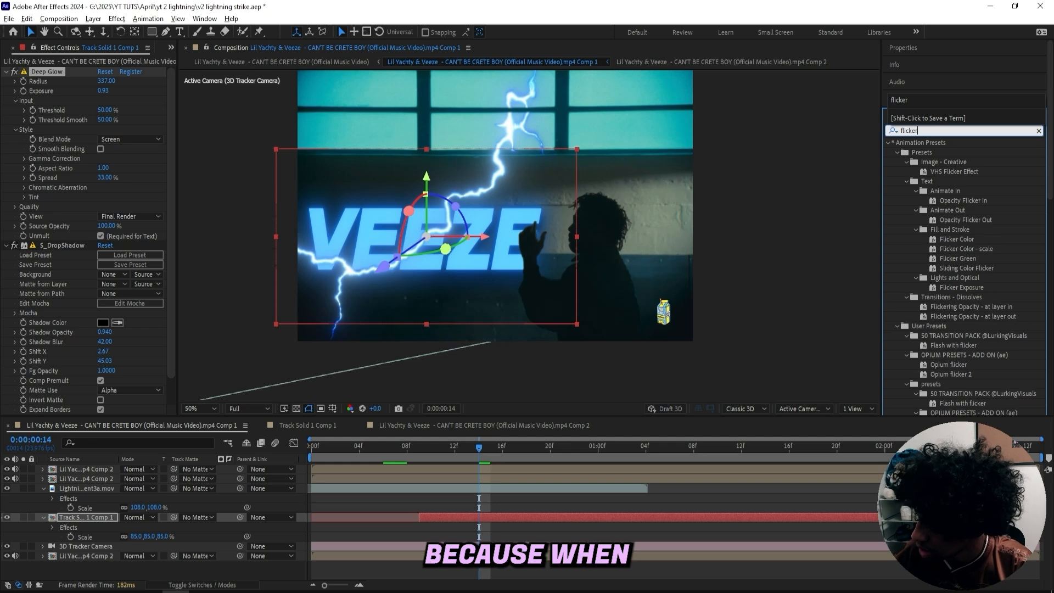
- Add the Sapphire S_Flicker effect to the VEEZE text layer with Amplitude 0.38, and preview the animation from the start
key("ctrl+space")
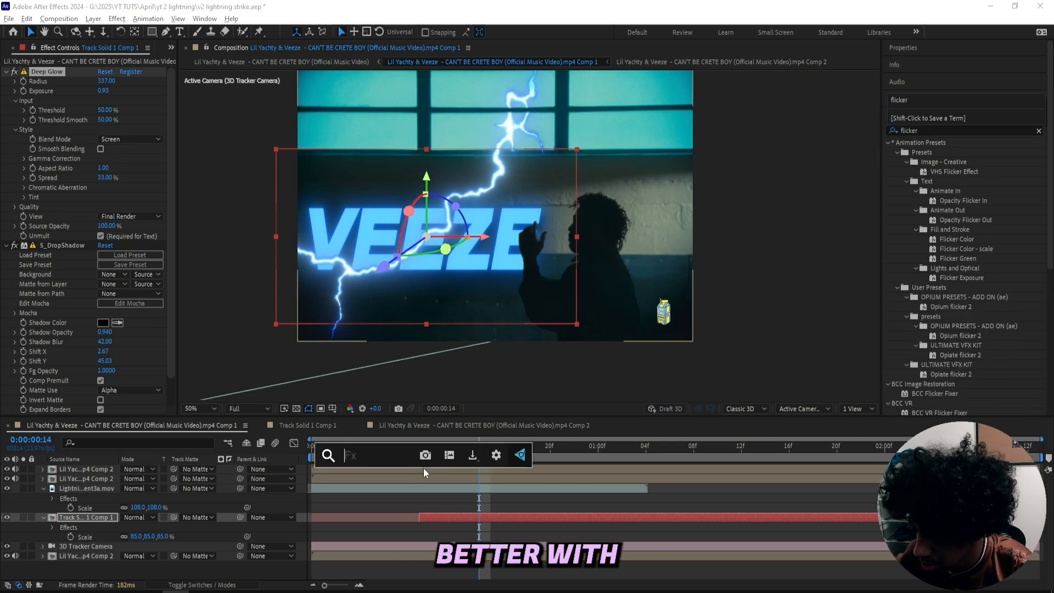
type("fl")
left_click(368, 565)
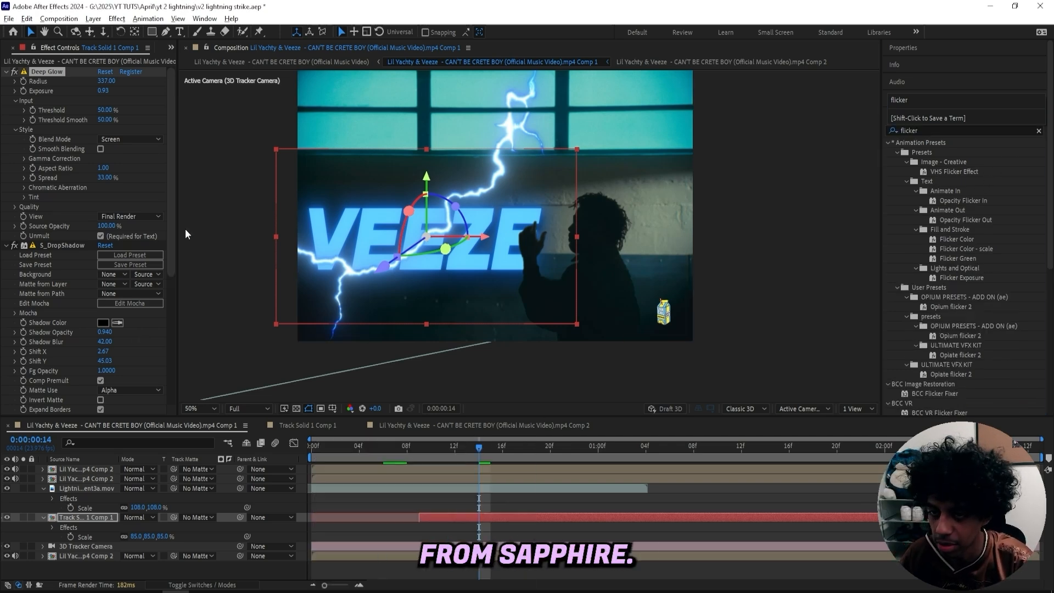
scroll(35, 235, "down", 5)
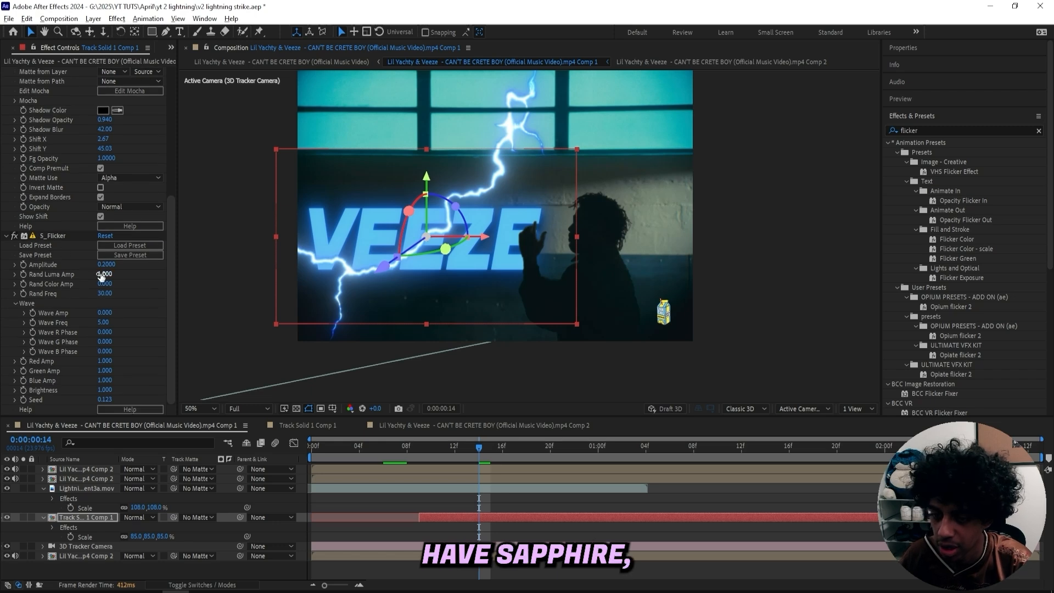
left_click(104, 262)
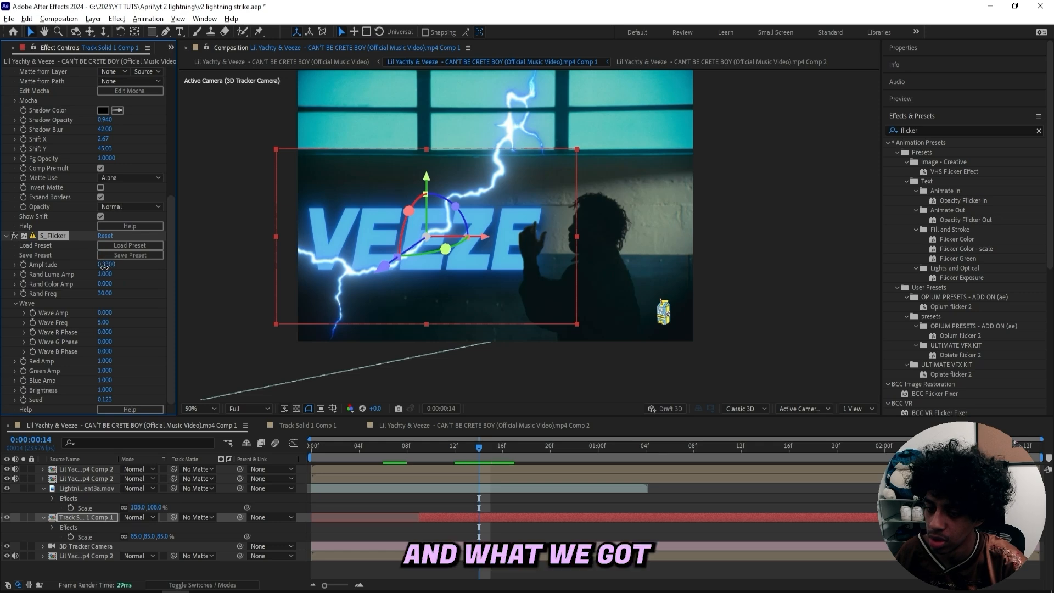
left_click(495, 433)
key("Home")
key("space")
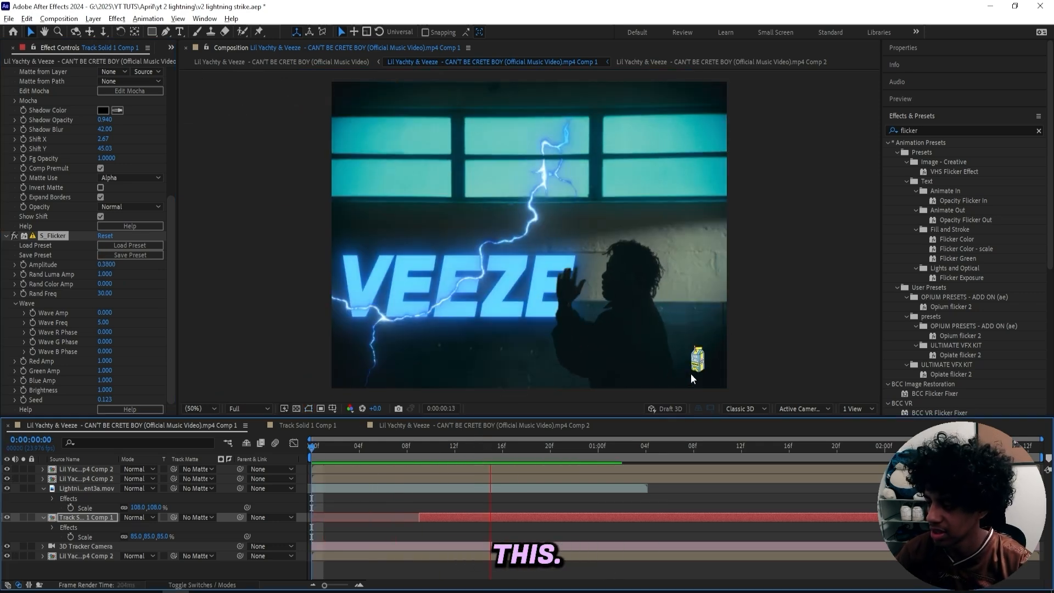
- Create a new adjustment layer directly above the lightning layer and fit the composition view
left_click_drag(332, 447, 424, 435)
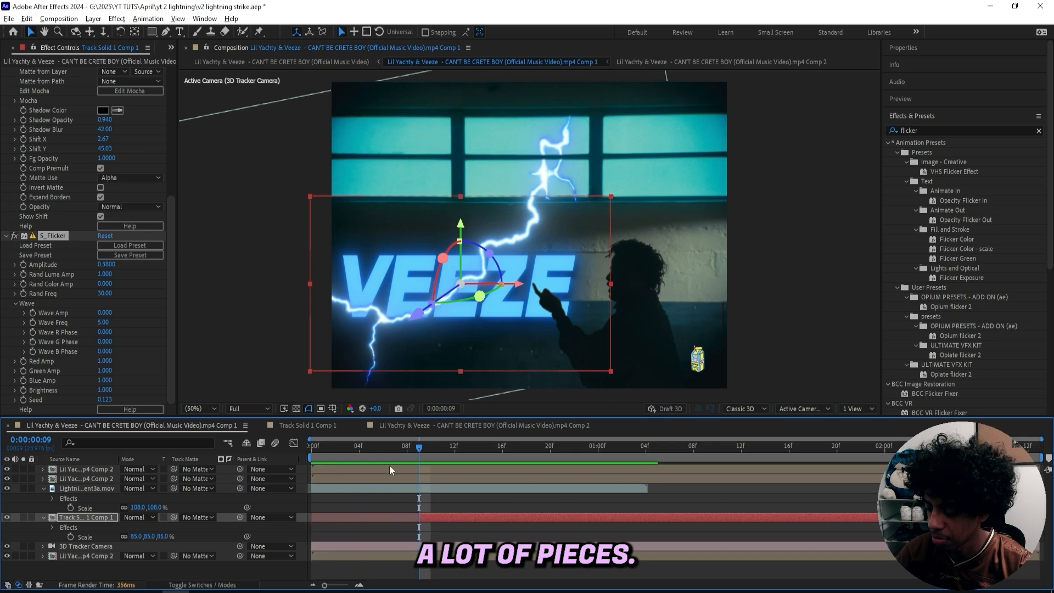
left_click(279, 222)
scroll(279, 223, "down", 2)
right_click(263, 237)
mouse_move(368, 246)
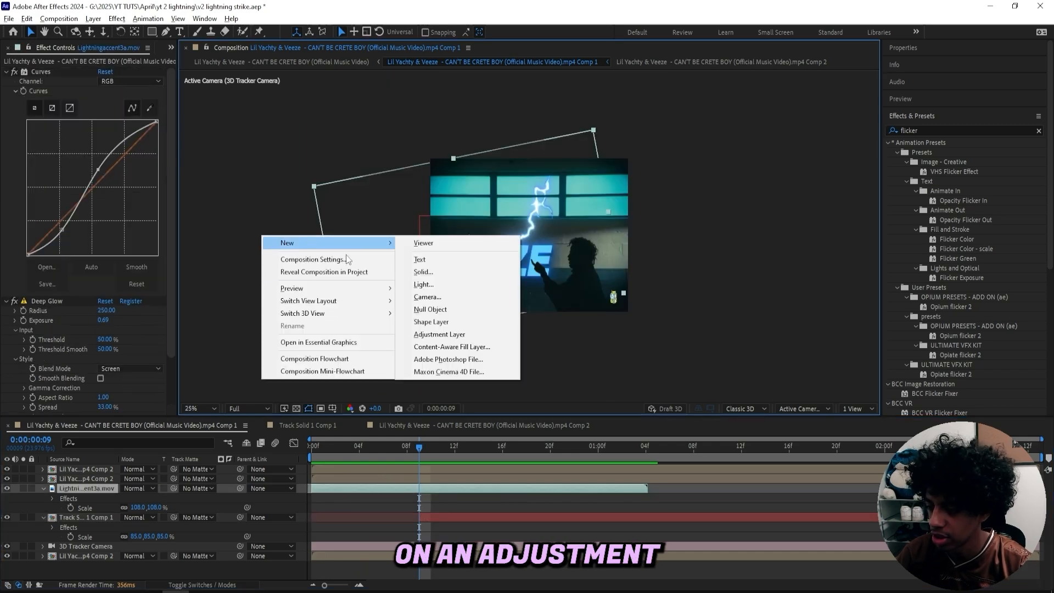
left_click(464, 338)
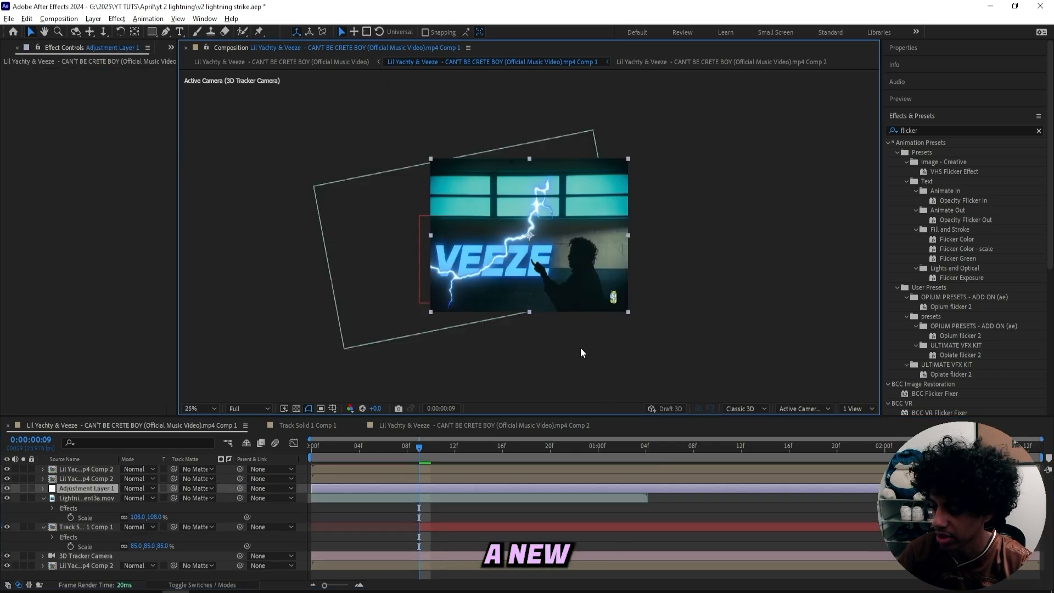
left_click(197, 408)
left_click(204, 219)
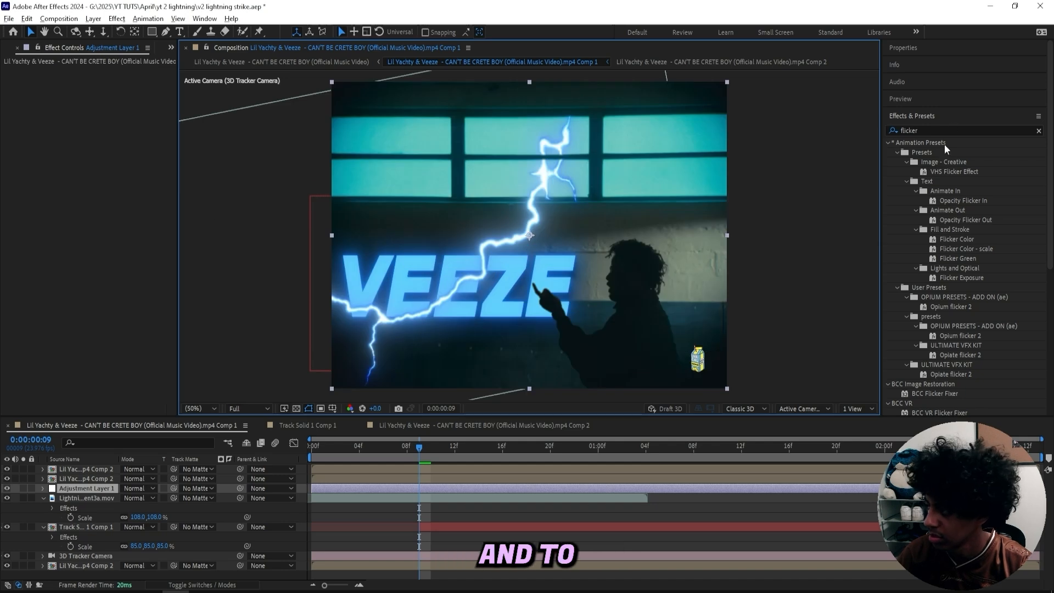
- Apply the Exposure and Curves effects to the adjustment layer
left_click(942, 130)
type("exposure")
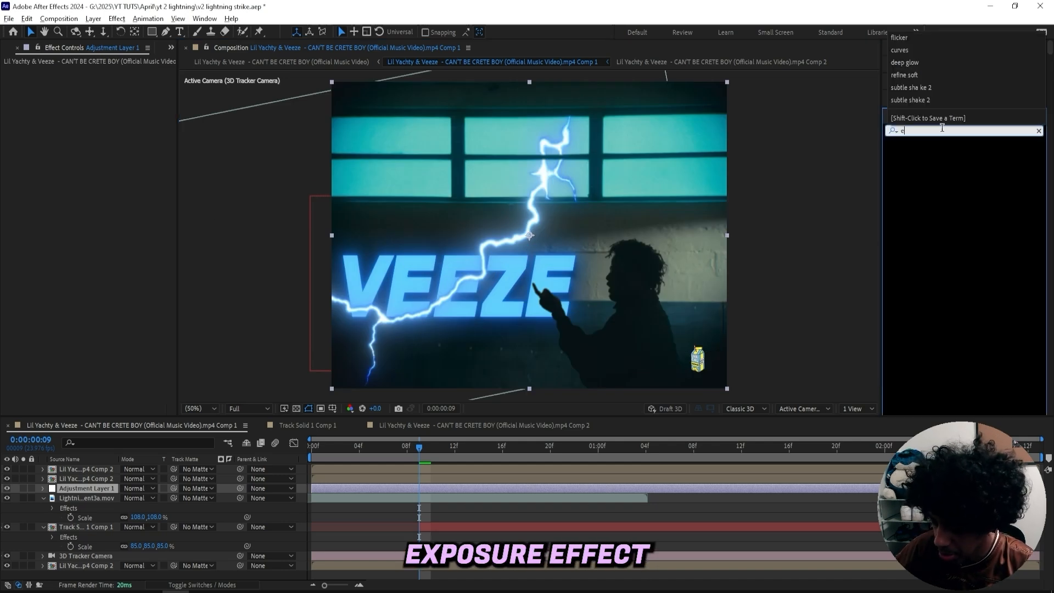
double_click(928, 210)
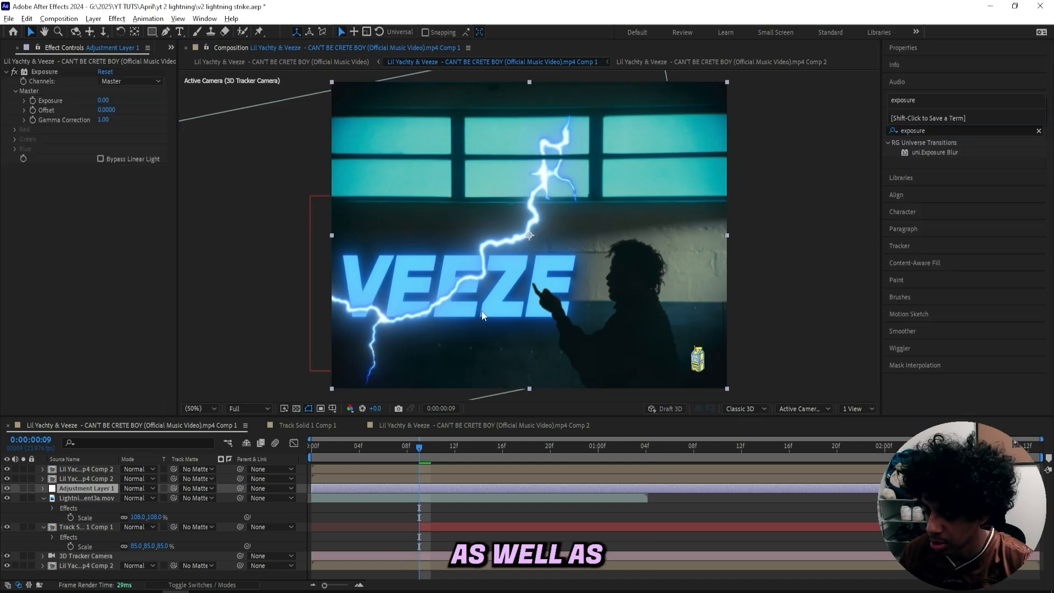
key("ctrl+space")
type("curv")
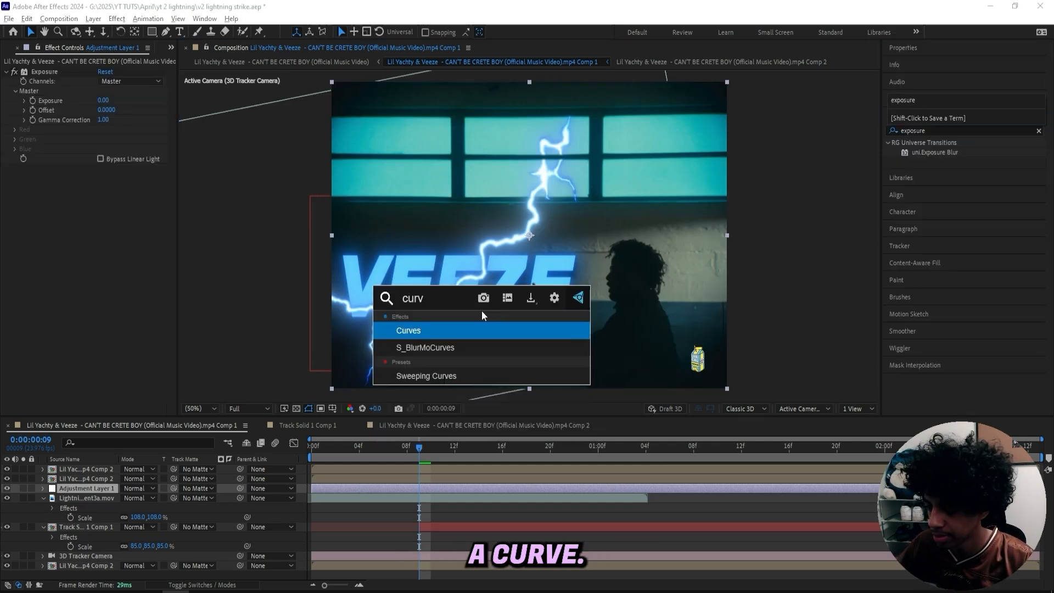
key("Return")
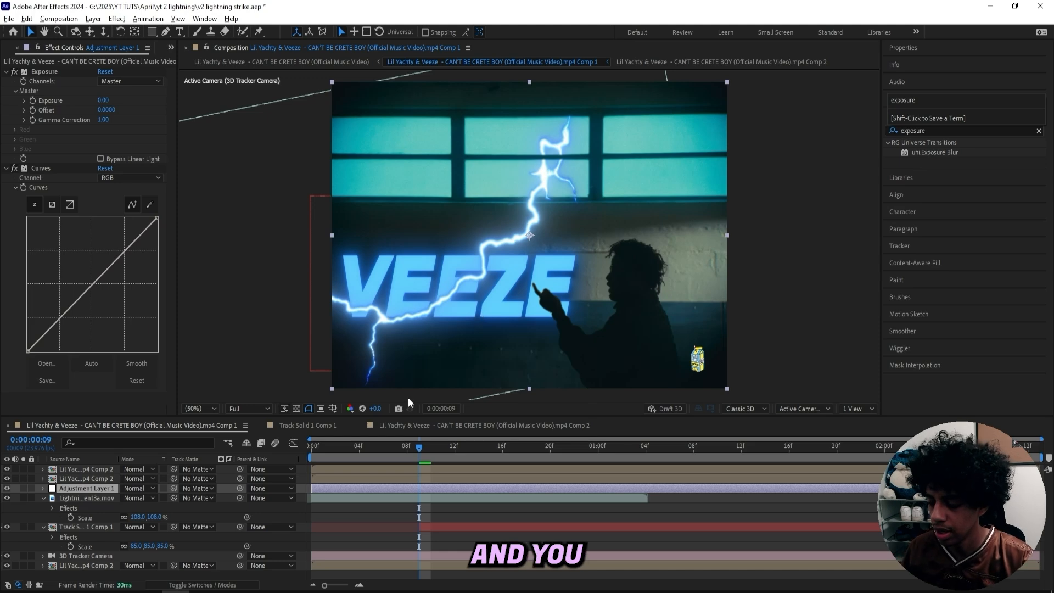
- At 0:00:00:06, set the adjustment layer's Exposure to 1.08, keyframe it and reveal the keyframe in the timeline
left_click_drag(410, 452, 385, 439)
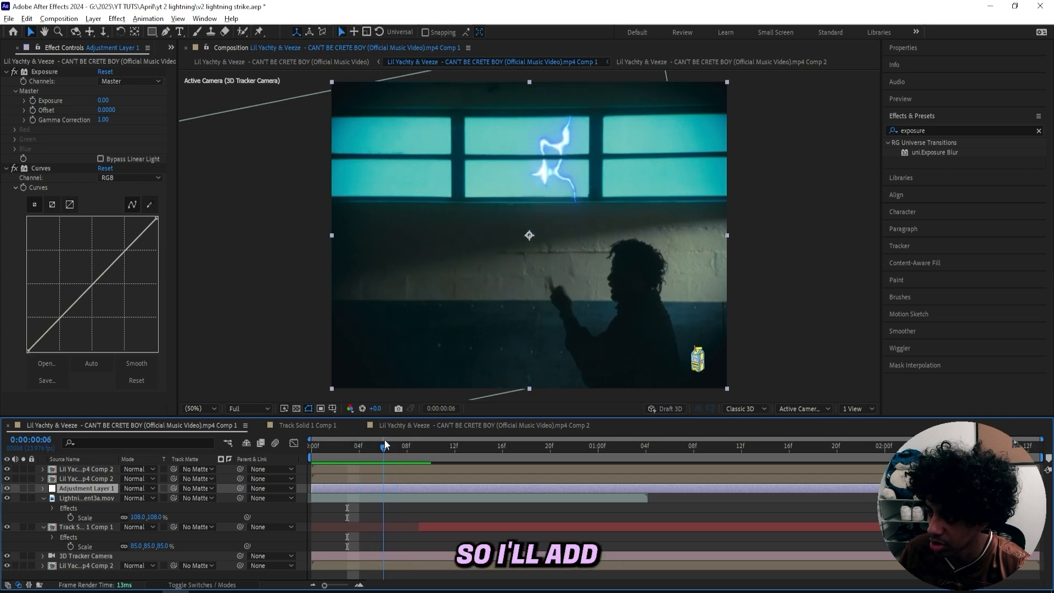
left_click_drag(103, 100, 157, 100)
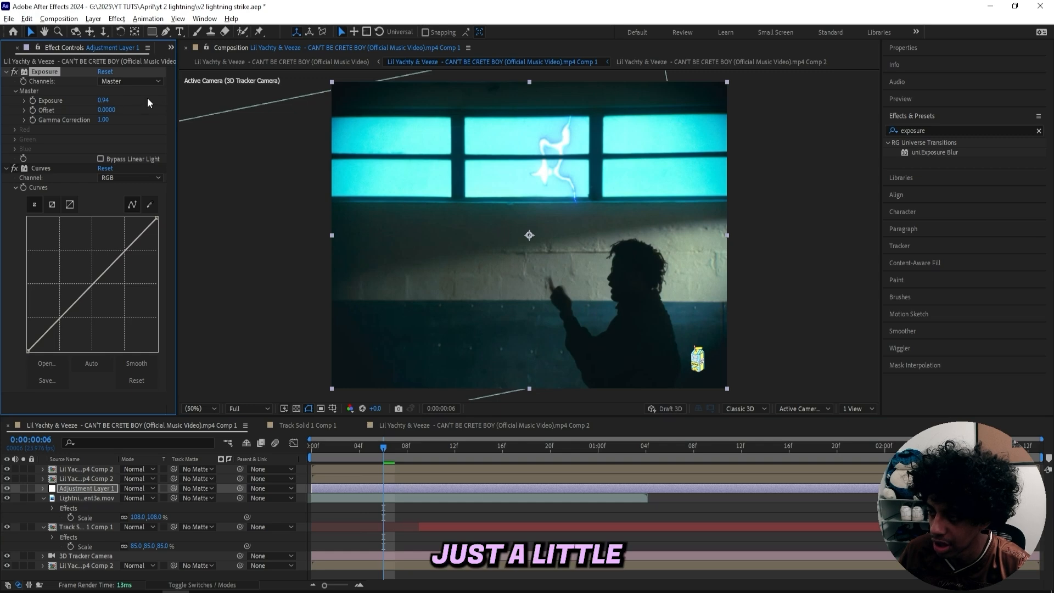
left_click(32, 101)
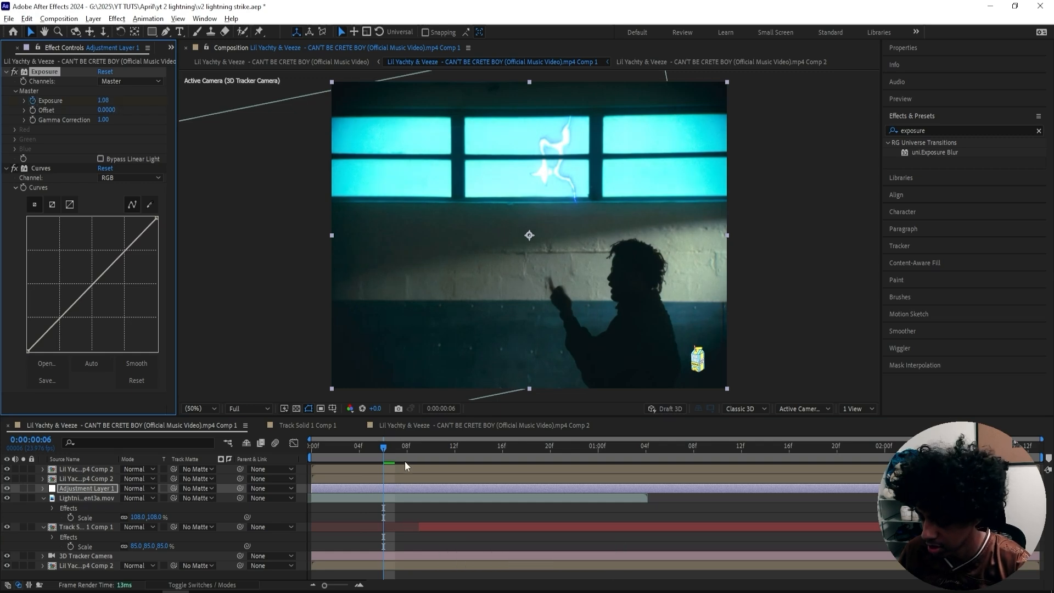
key("u")
- Add an Exposure keyframe of 0 on the adjustment layer at 0:00:00:04, before the first flash
left_click_drag(387, 454, 364, 443)
left_click(103, 101)
type("0")
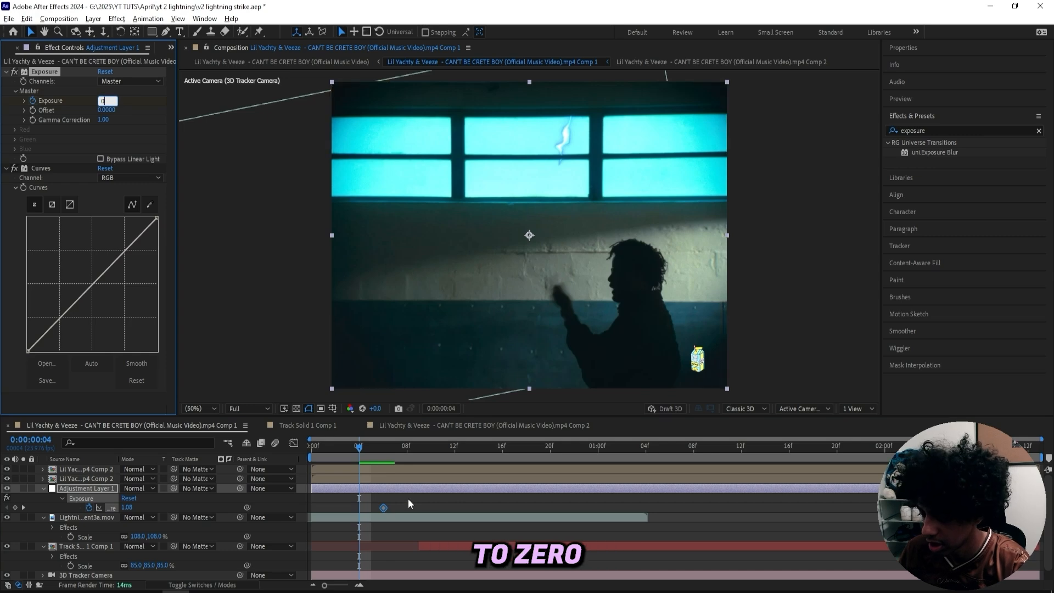
left_click(407, 500)
- Bring the adjustment layer's Exposure back to 0 after the first flash, with the keyframe placed at 0:00:00:08
left_click_drag(371, 443, 395, 444)
left_click(127, 507)
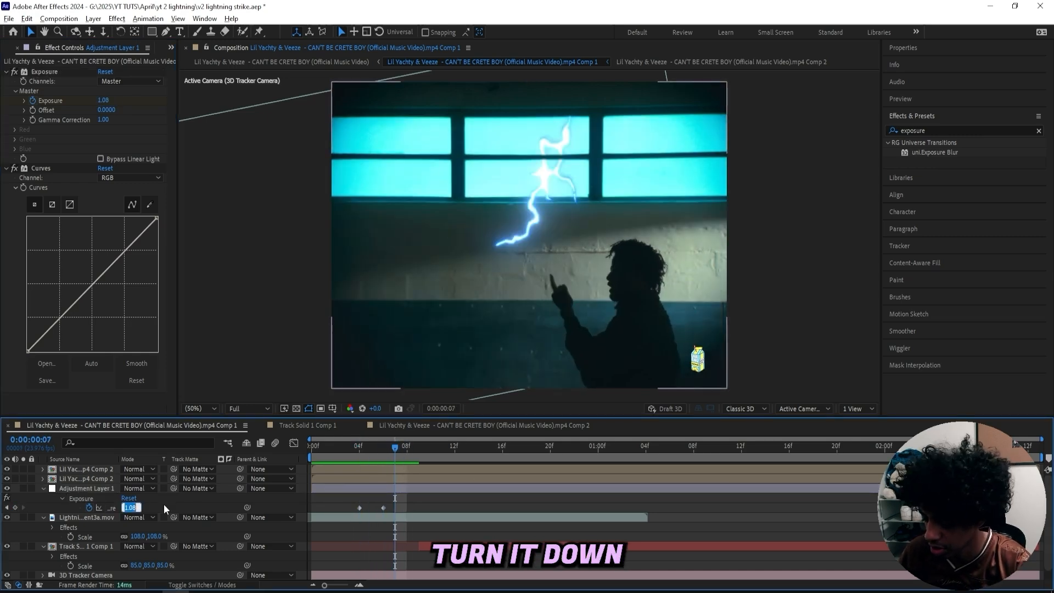
type("0.54")
key("Return")
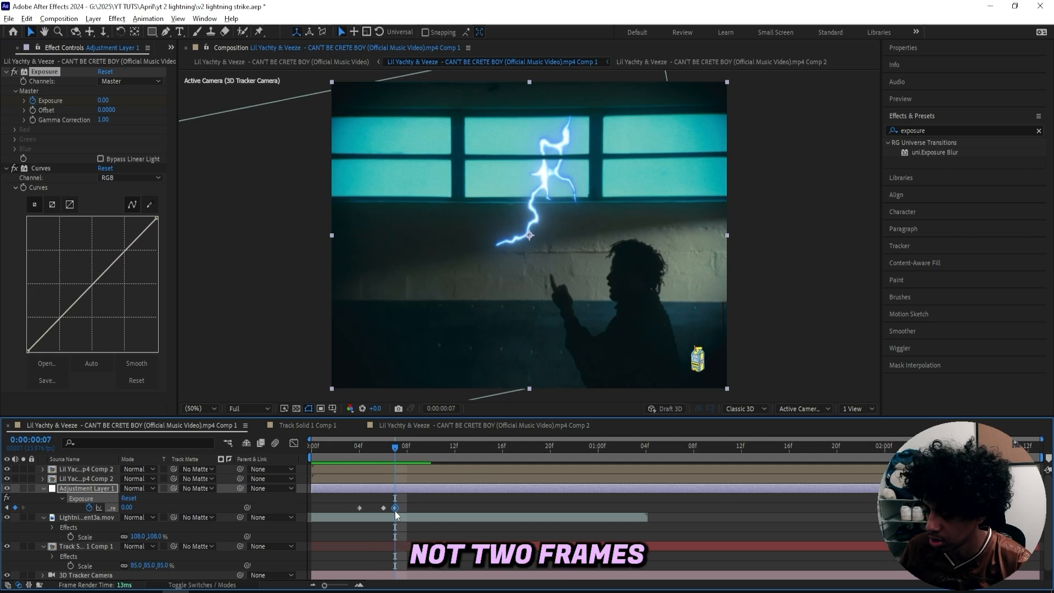
- At 0:00:00:09, where the text comes in, keyframe the adjustment layer's Exposure at 1.63 for a second flash
left_click_drag(395, 446, 417, 446)
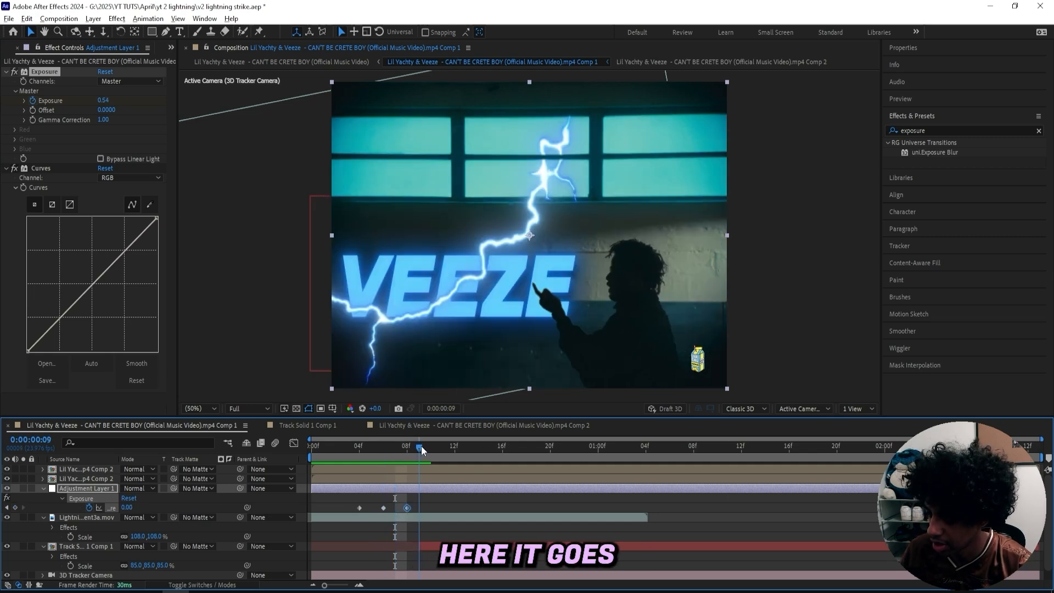
left_click(146, 506)
left_click_drag(127, 507, 217, 476)
left_click_drag(433, 288, 432, 244)
scroll(426, 238, "up", 1)
scroll(433, 241, "down", 1)
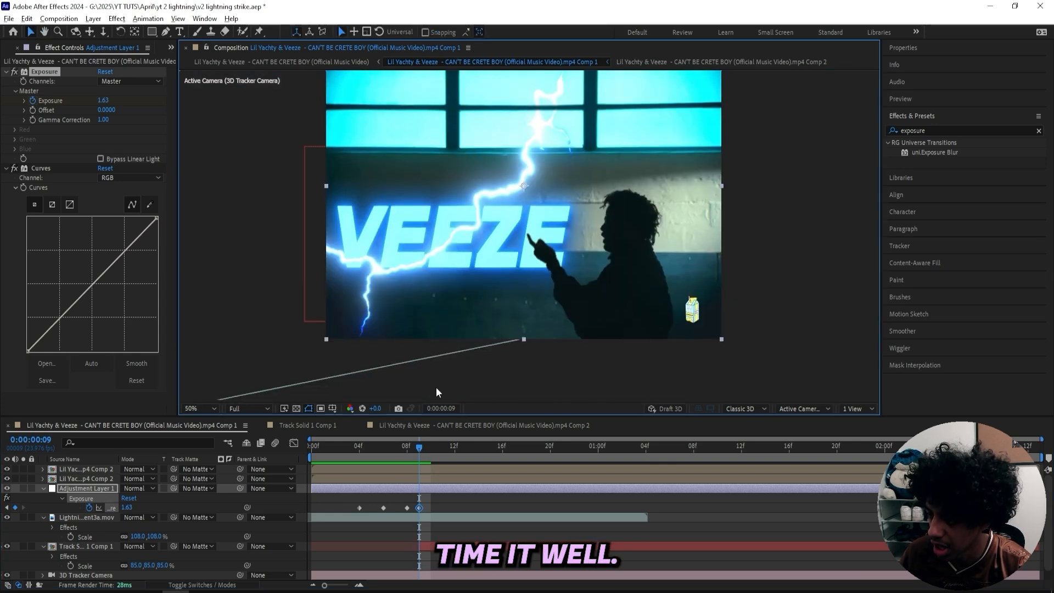
- Compare the frames at 0:00:00:08 and 0:00:00:09, and raise the Exposure keyframe at 0:00:00:09 to about 2.3
left_click(407, 451)
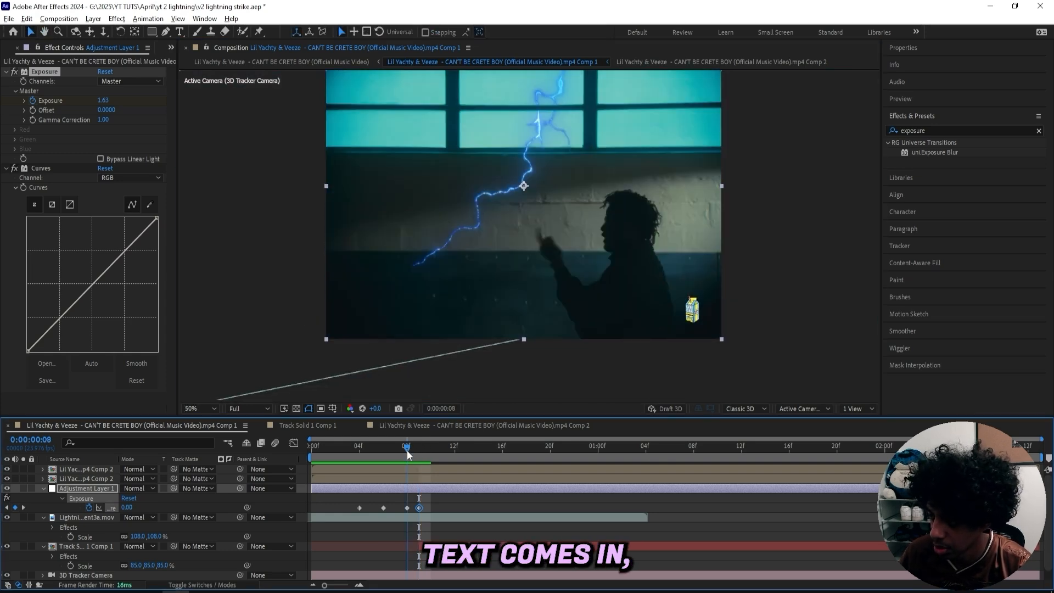
left_click_drag(407, 451, 418, 452)
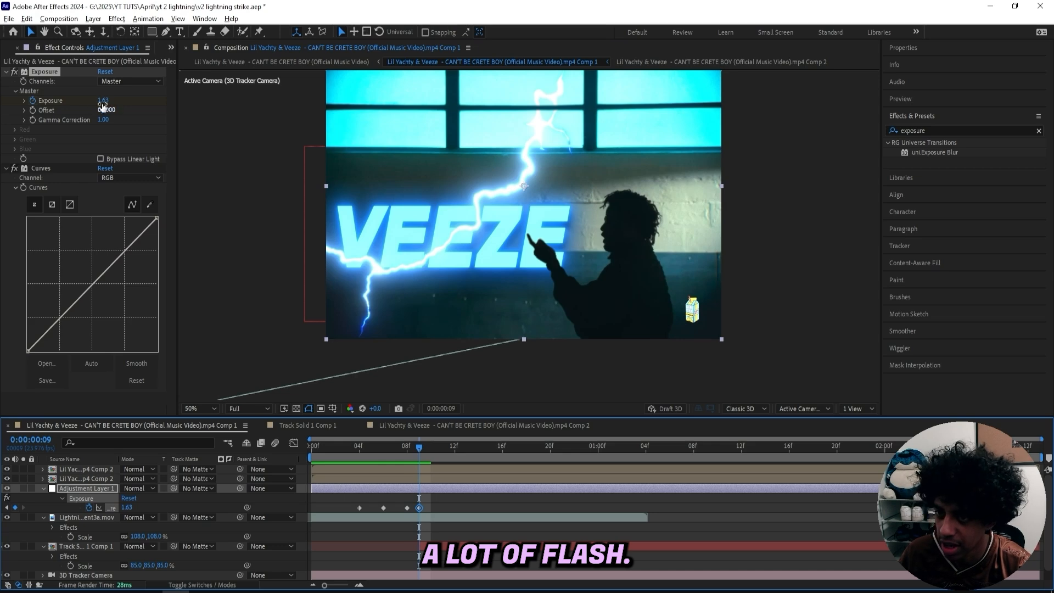
left_click_drag(103, 102, 145, 99)
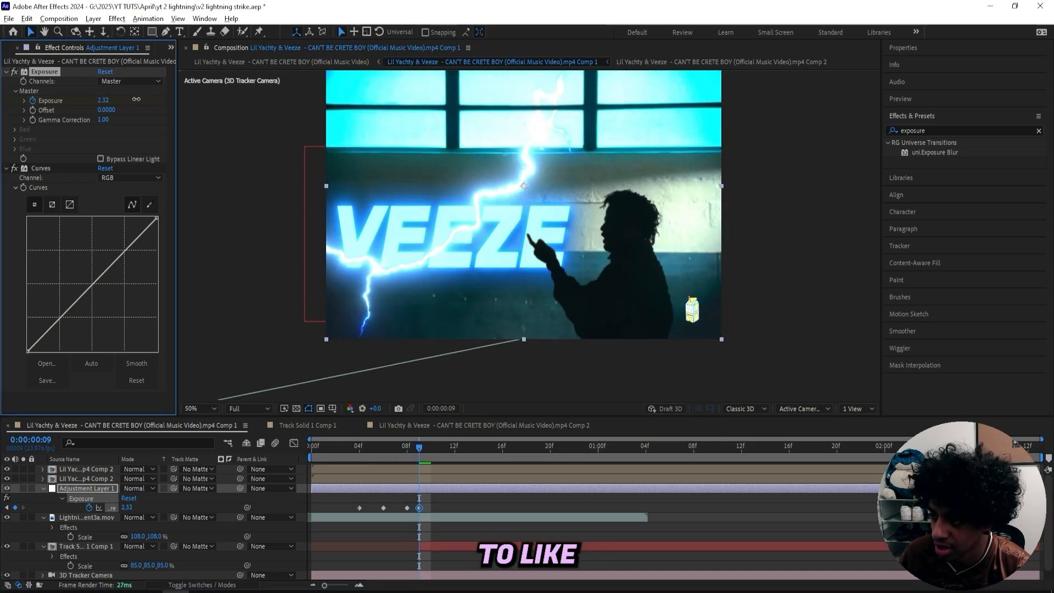
- Move the adjustment layer to the top of the layer stack and keyframe its Exposure at 0 at 0:00:00:11
left_click_drag(506, 267, 471, 270)
left_click_drag(92, 478, 85, 470)
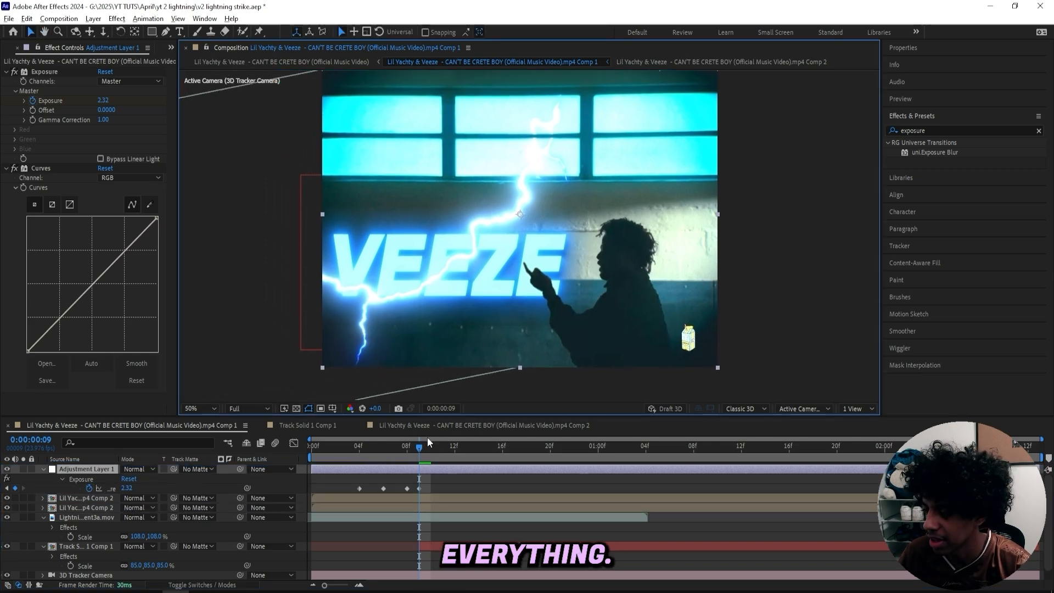
left_click_drag(421, 447, 442, 446)
scroll(518, 199, "up", 1)
scroll(561, 225, "down", 2)
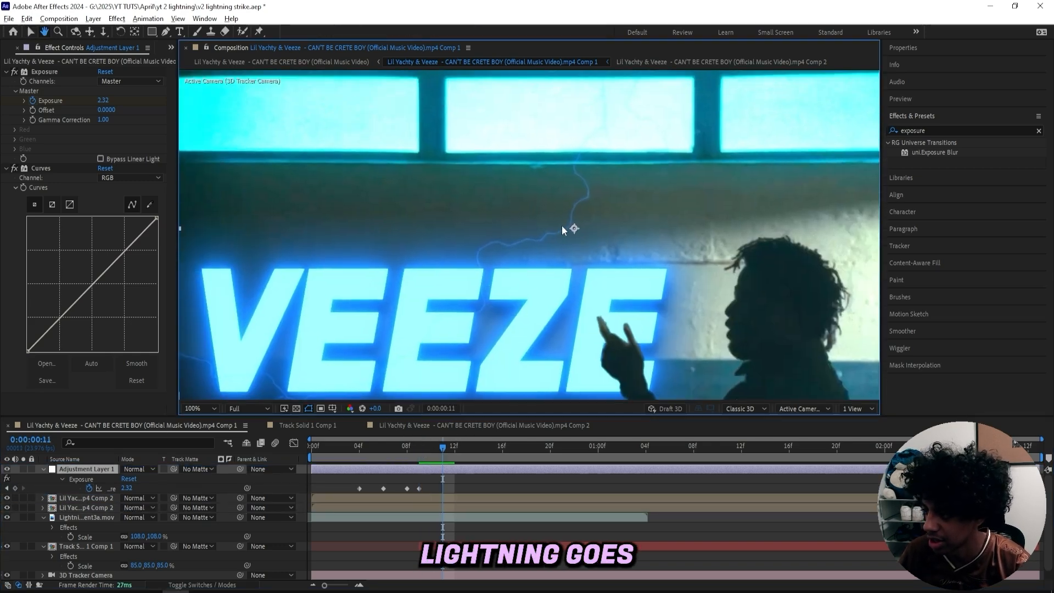
left_click(105, 101)
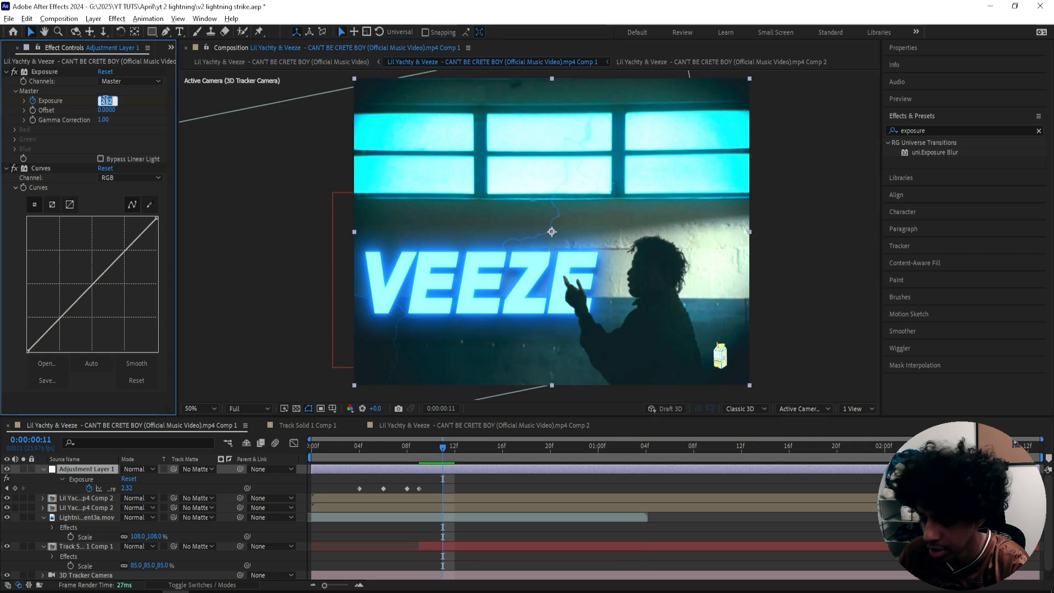
type("0")
key("Return")
- Build the next flash by shifting the adjustment layer's zero Exposure keyframe to 0:00:00:12 and keyframing Exposure at 2 at 0:00:00:14
left_click_drag(455, 449, 470, 447)
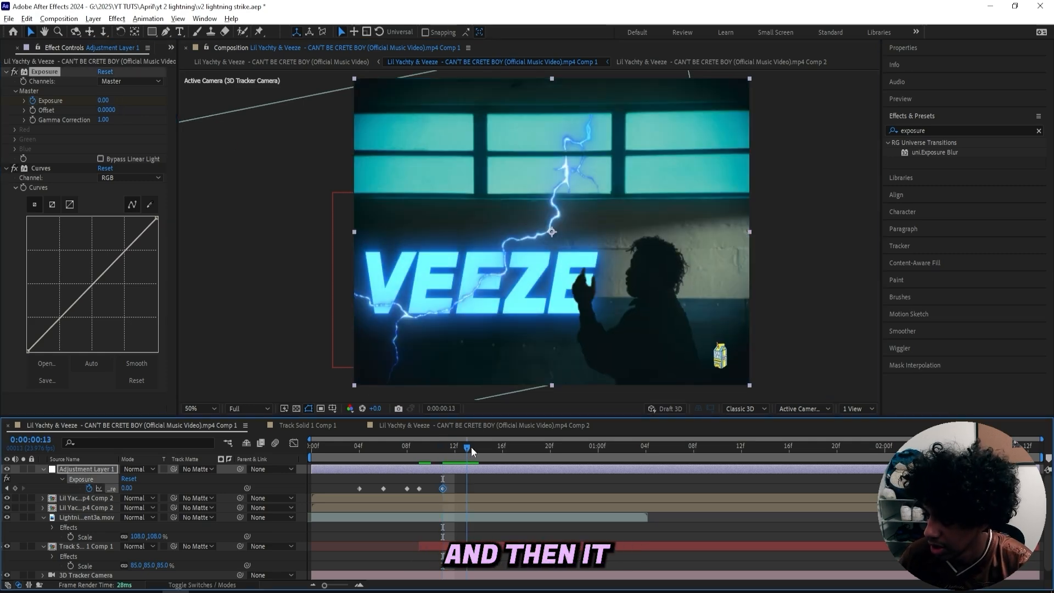
left_click(127, 488)
type("1")
key("Return")
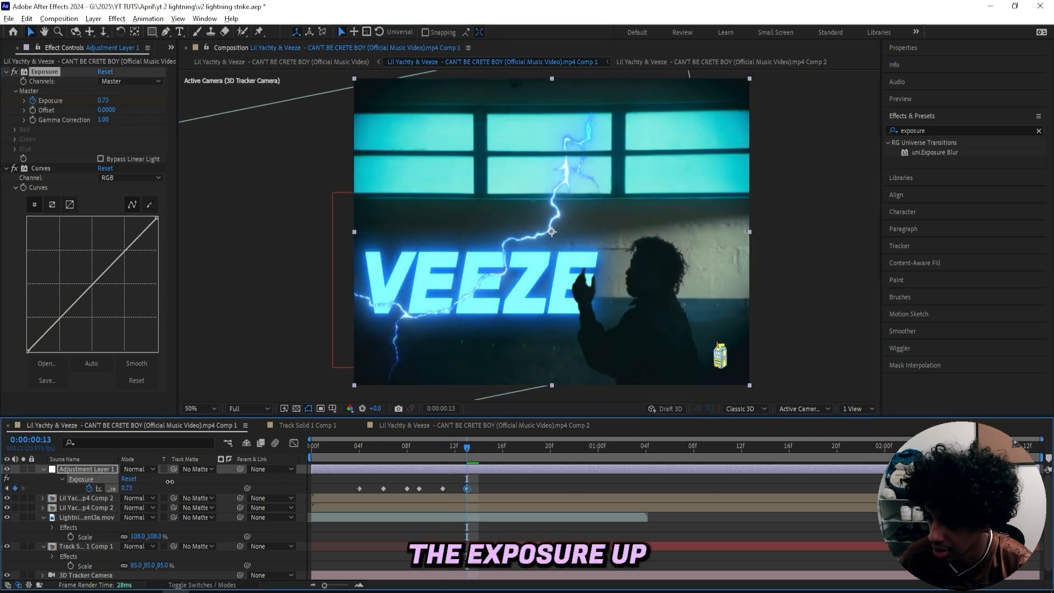
scroll(474, 516, "down", 1)
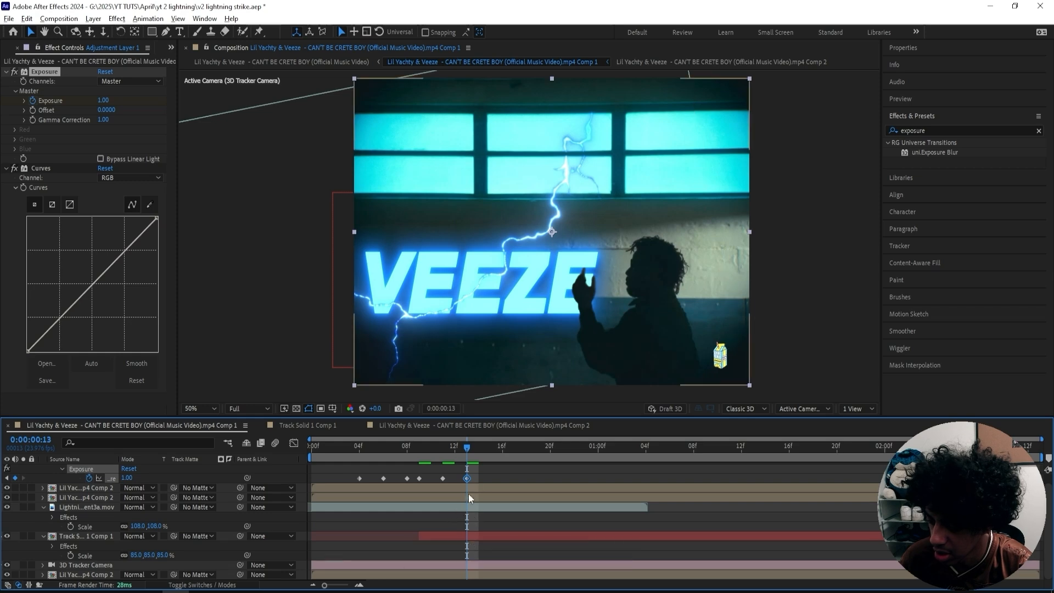
scroll(439, 338, "up", 2)
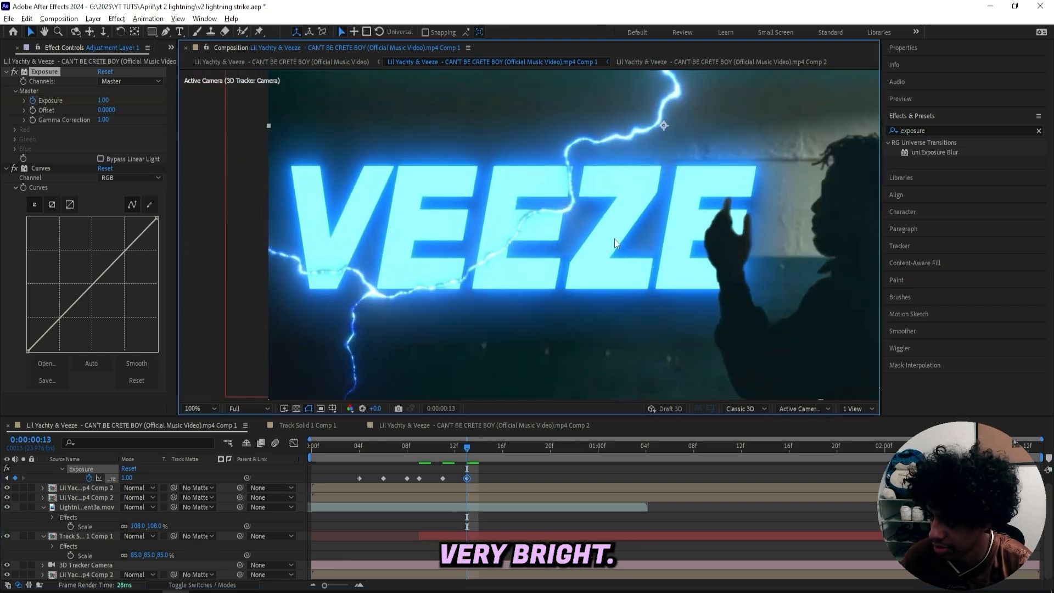
scroll(316, 303, "down", 2)
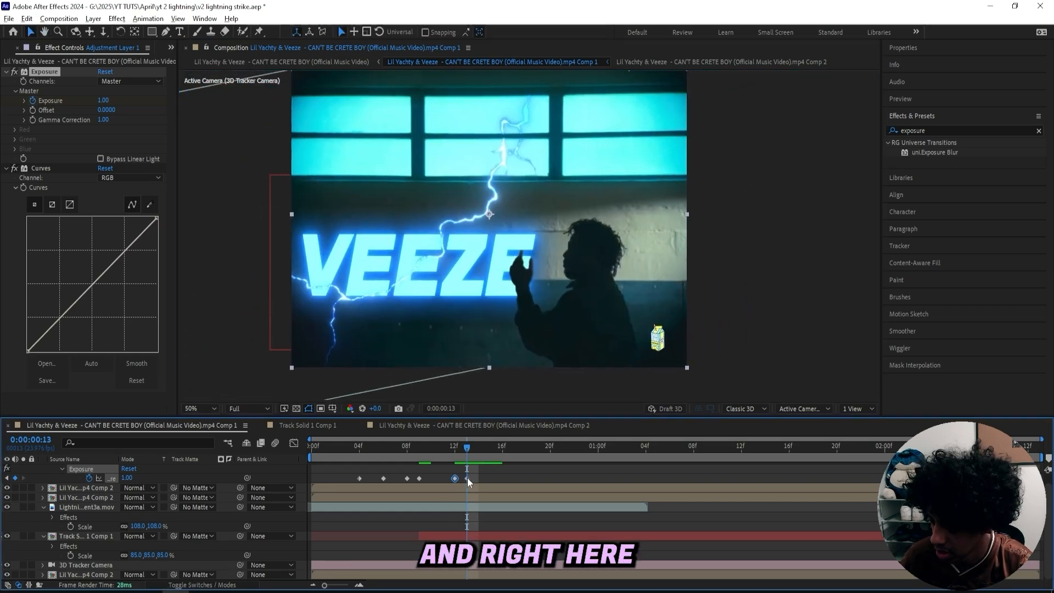
left_click_drag(469, 449, 475, 449)
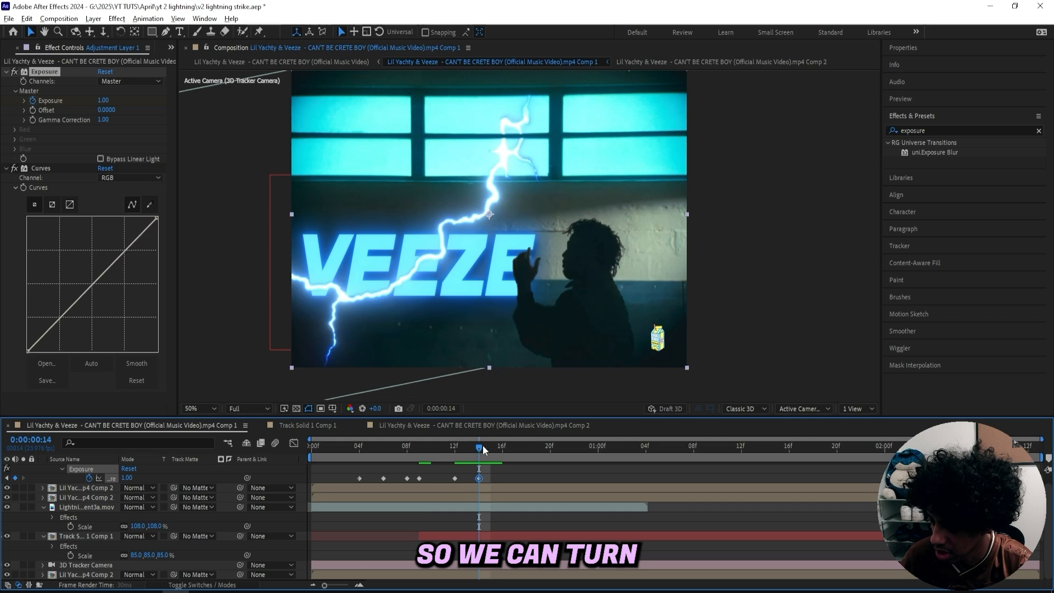
left_click_drag(167, 473, 168, 468)
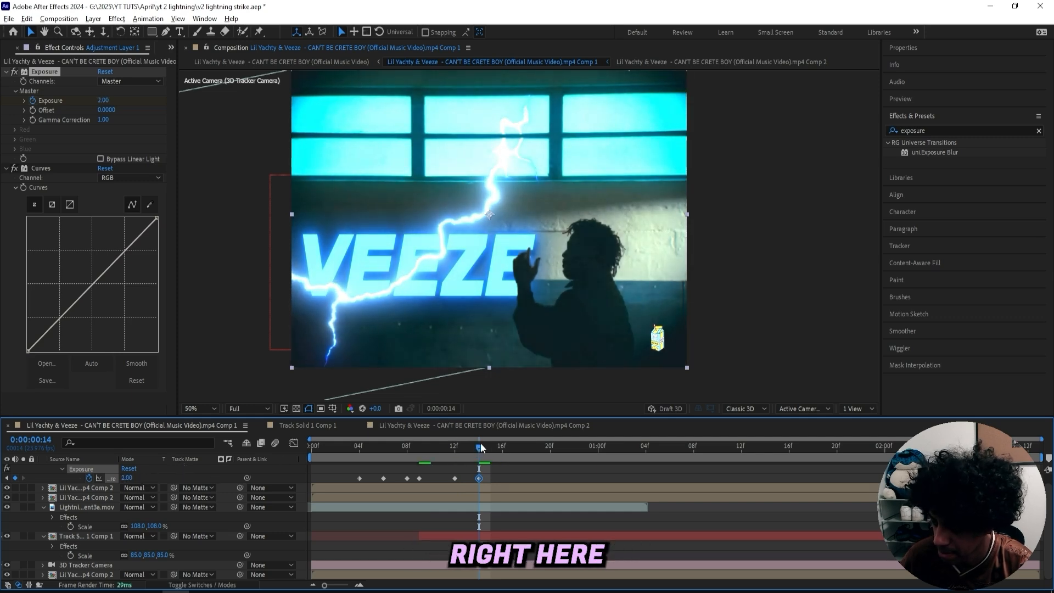
- Keyframe the adjustment layer's Exposure at 0.61 at 0:00:00:15 and at 1.32 at 0:00:00:16
left_click_drag(480, 448, 503, 450)
key("Page_Up")
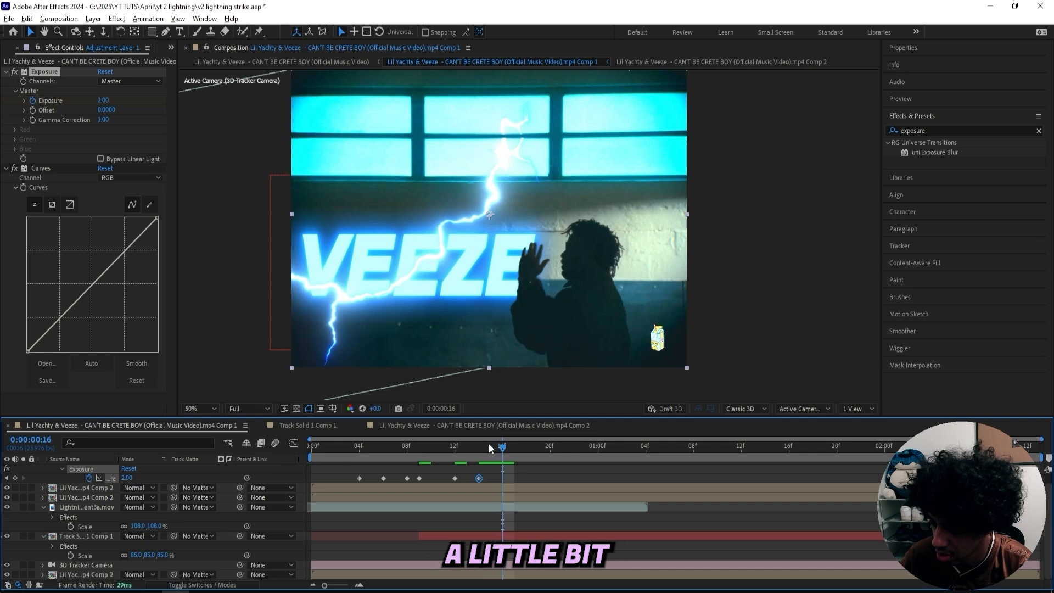
left_click_drag(127, 476, 63, 485)
left_click(499, 453)
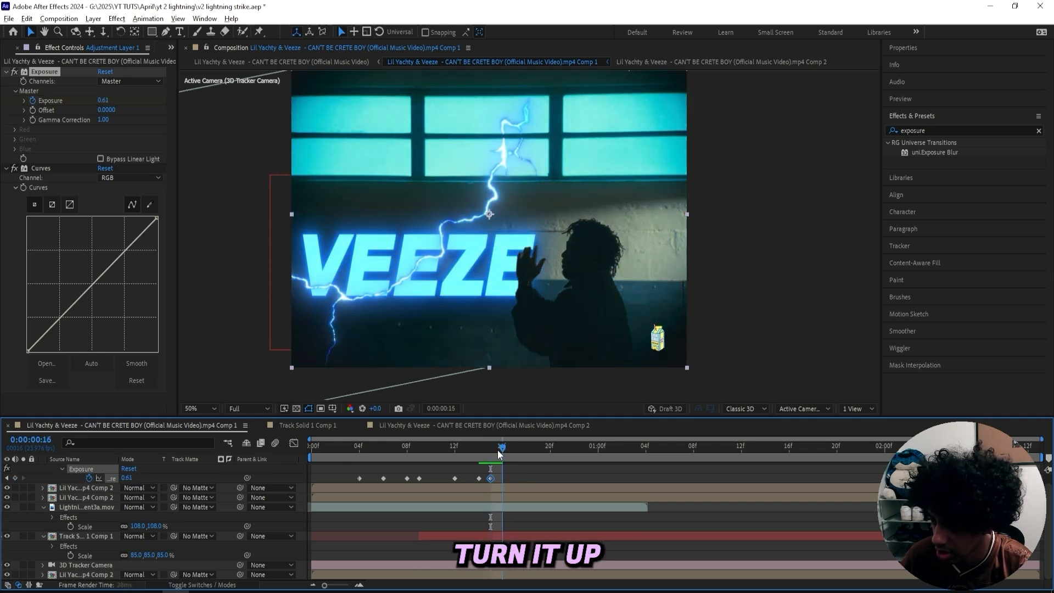
left_click_drag(134, 475, 157, 467)
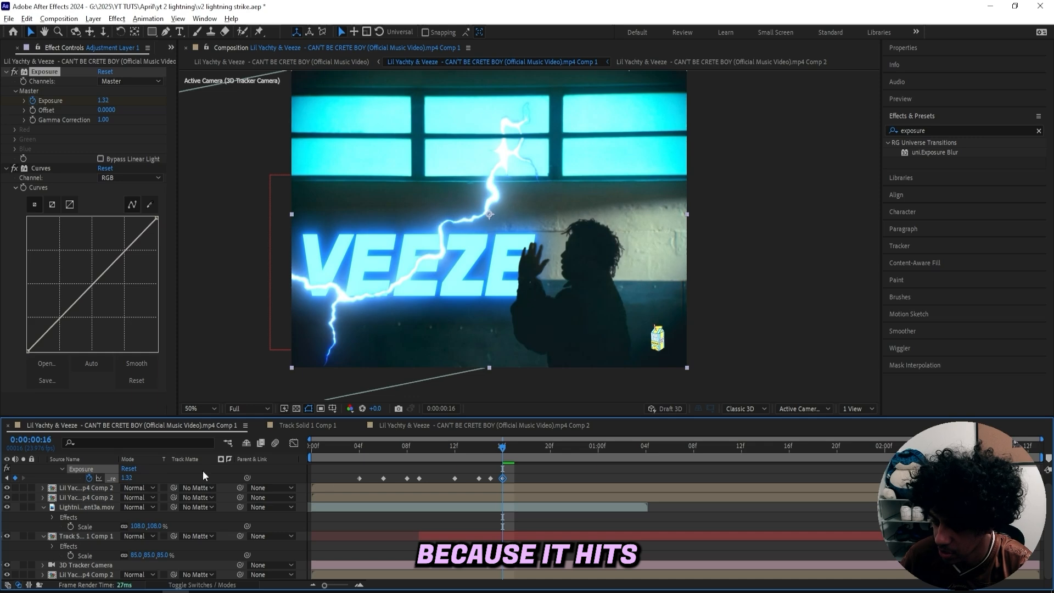
- Keyframe the adjustment layer's Exposure at 0 at 0:00:00:20 and at about 1 at 0:00:00:23
left_click_drag(502, 445, 551, 449)
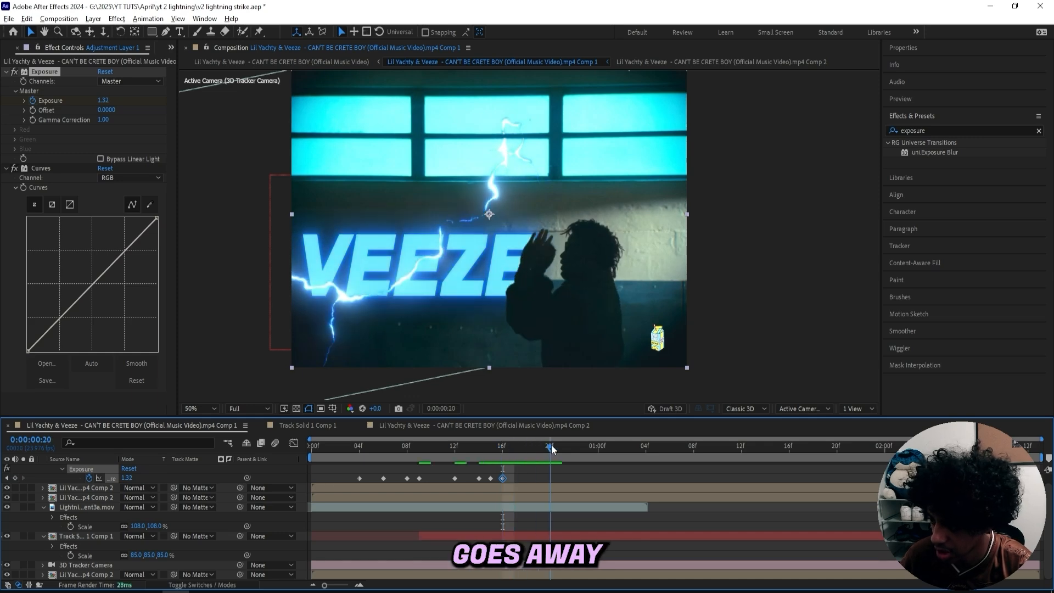
key("Return")
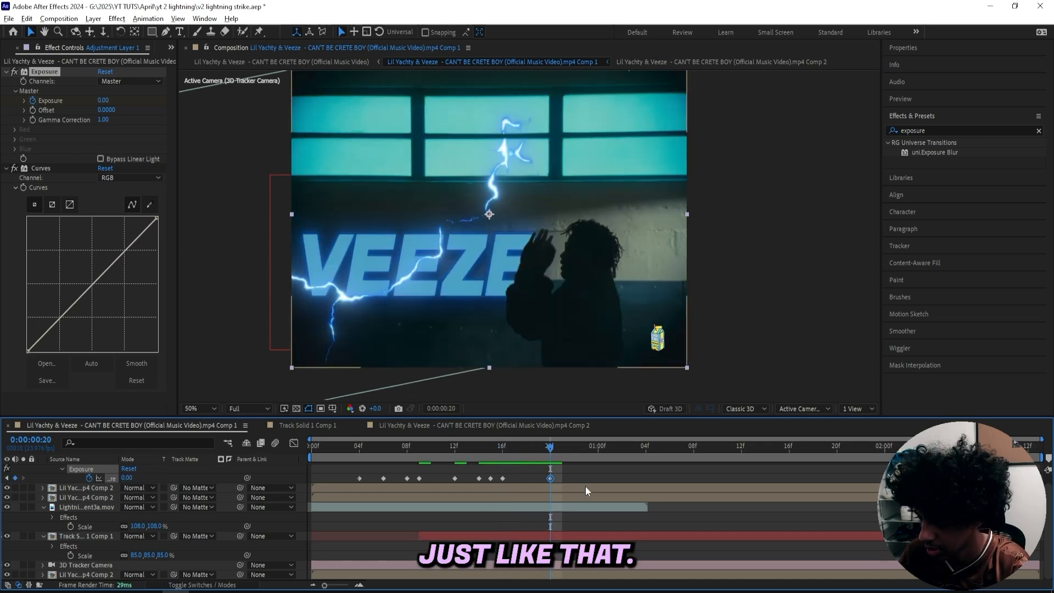
left_click_drag(552, 448, 585, 455)
left_click_drag(126, 473, 159, 477)
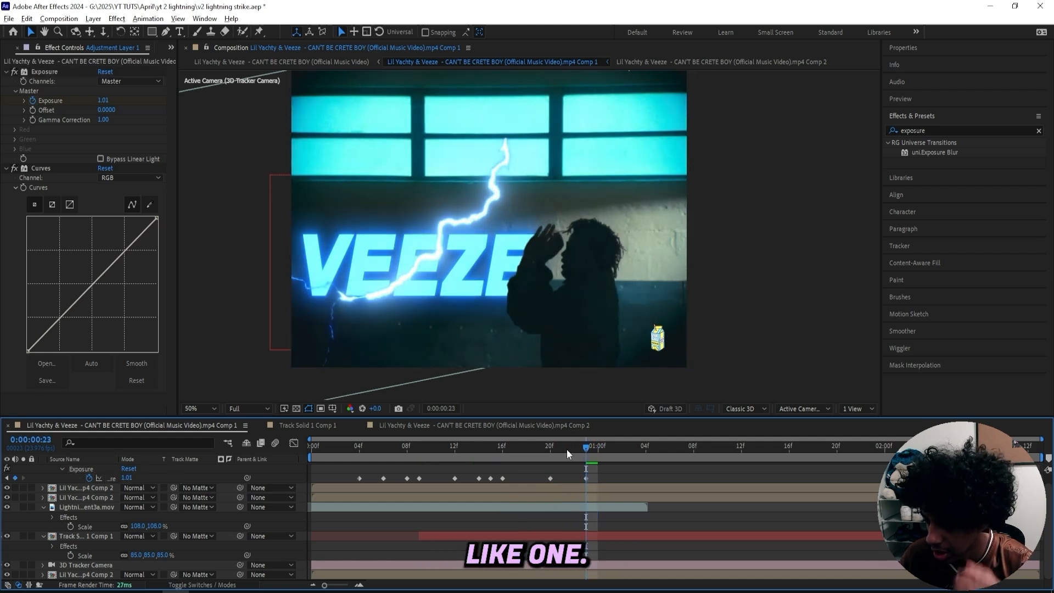
- Bring the adjustment layer's Exposure back to 0 at 0:00:01:02, fit the composition in the viewer and preview the flashes
left_click_drag(588, 447, 620, 441)
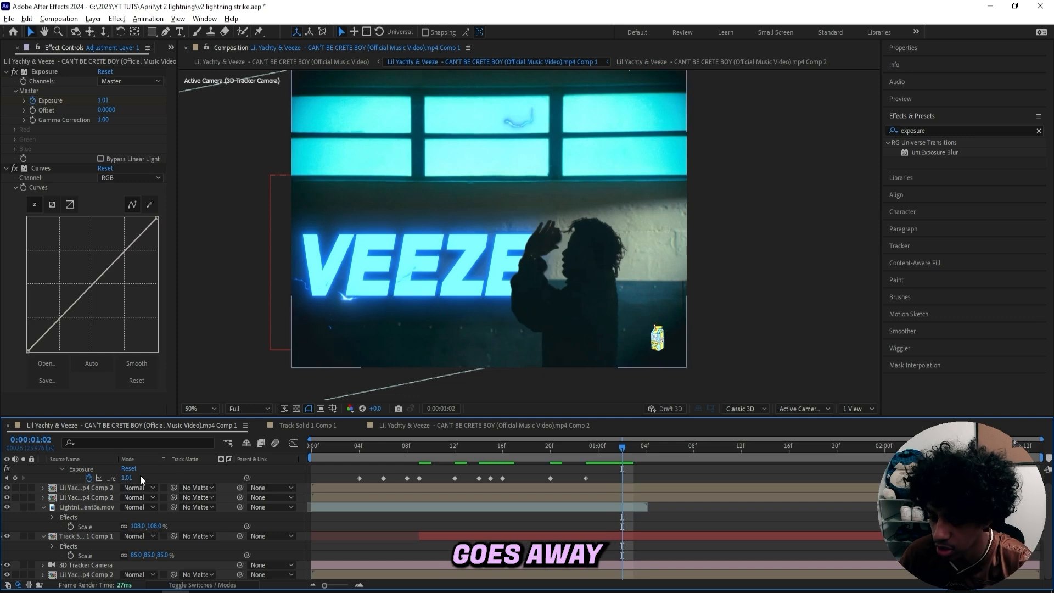
type("0")
key("Return")
key("space")
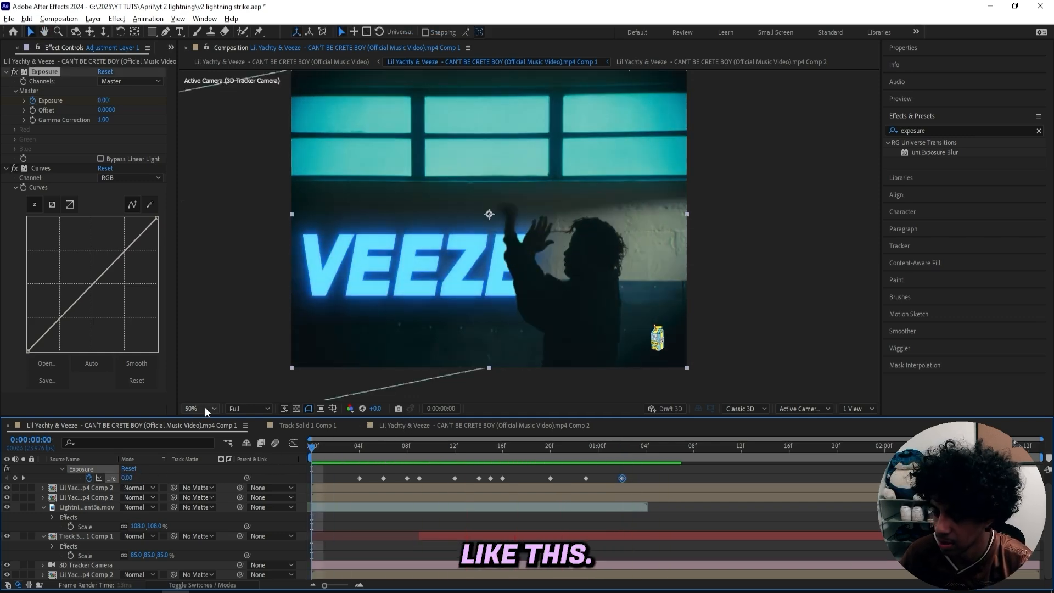
left_click(206, 406)
left_click(203, 215)
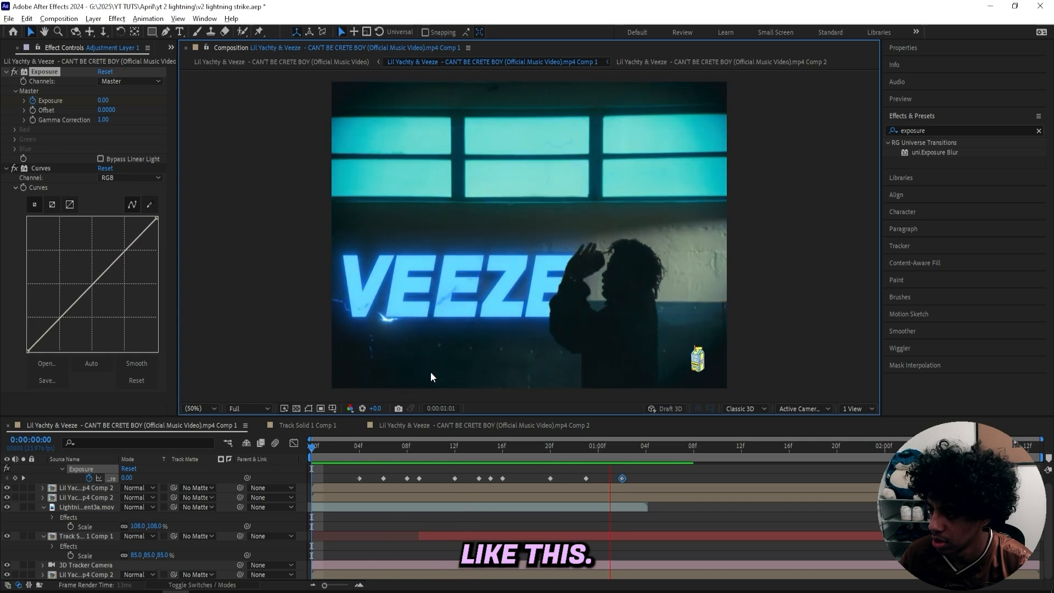
key("space")
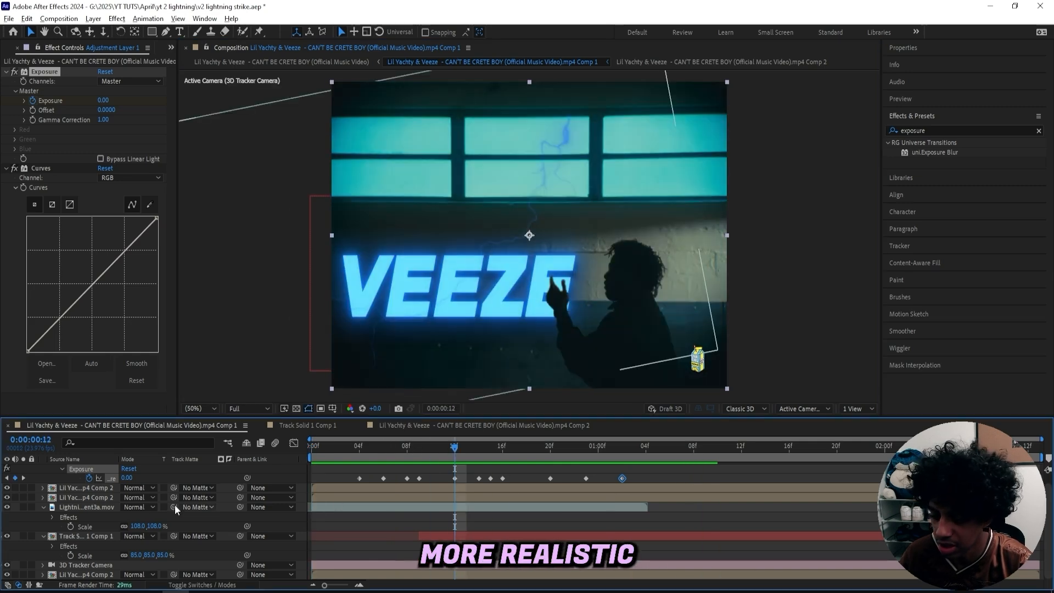
- On the VEEZE text comp layer, set Deep Glow's Exposure to 0.79 and Radius to 200
left_click(80, 507)
left_click(83, 497)
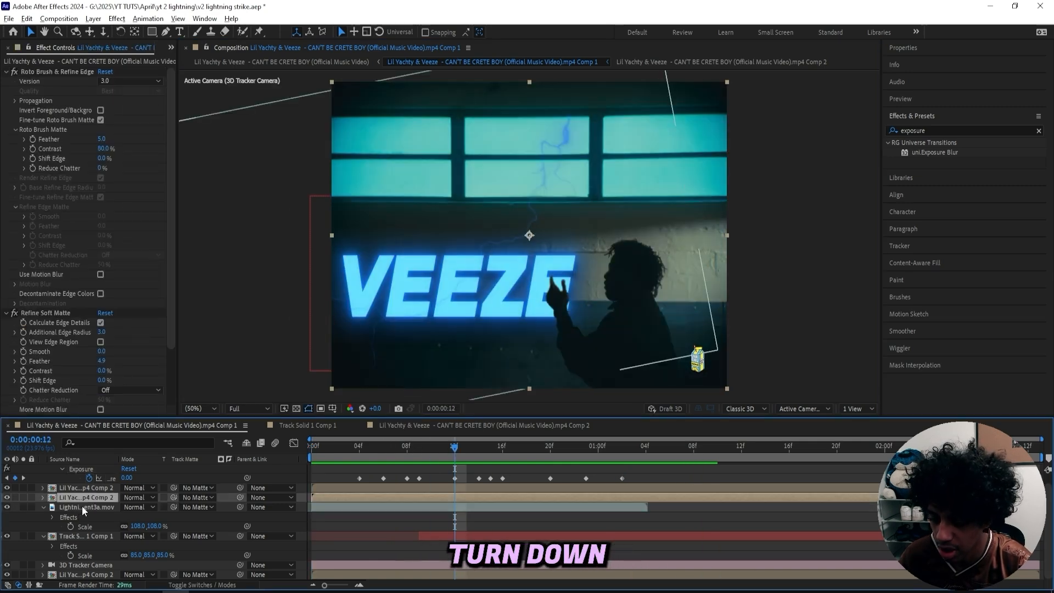
left_click(87, 535)
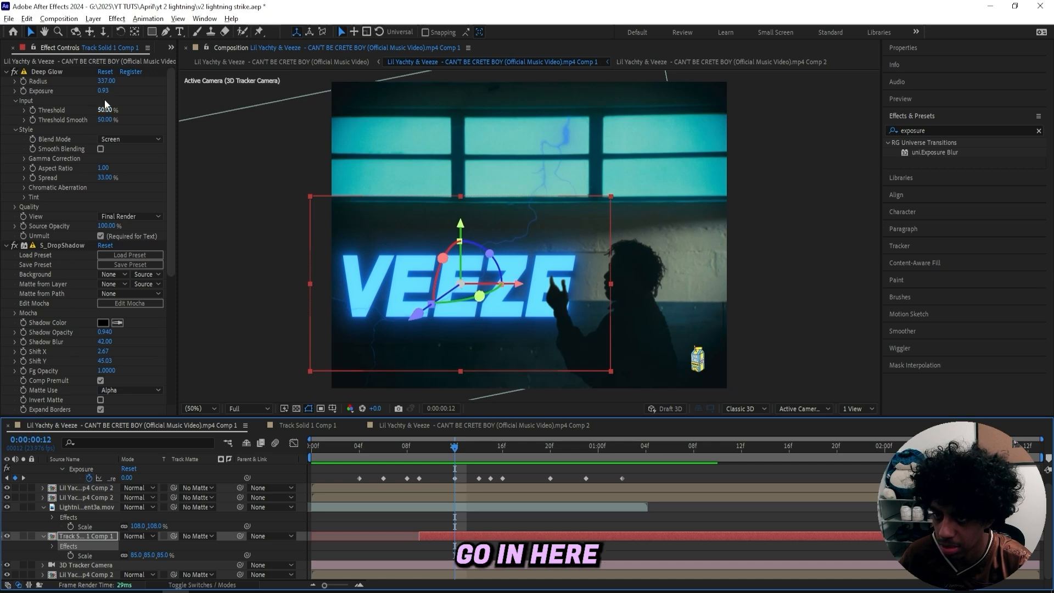
left_click_drag(100, 91, 112, 82)
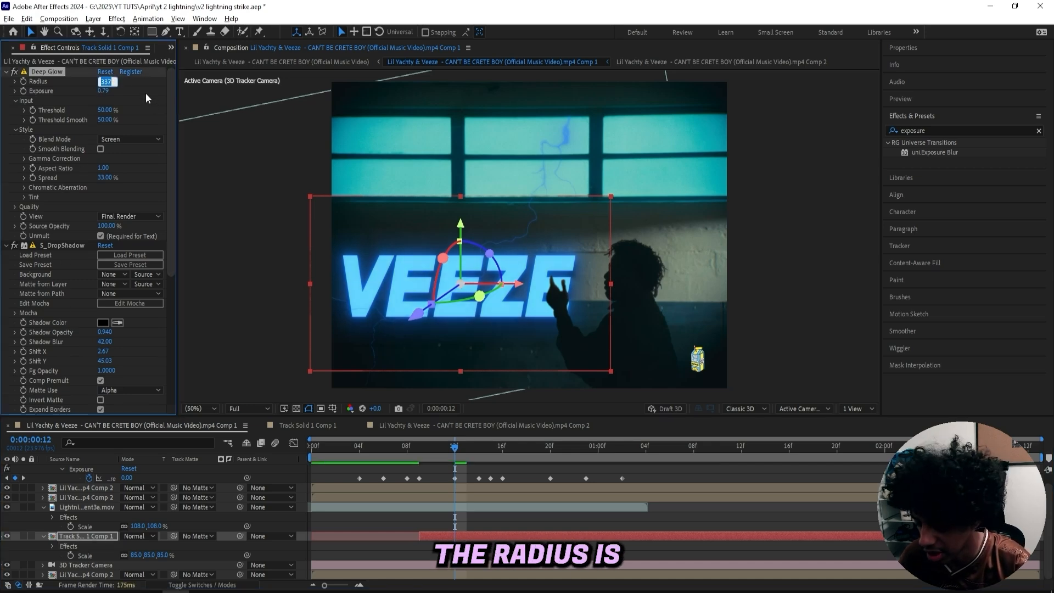
type("200")
key("Return")
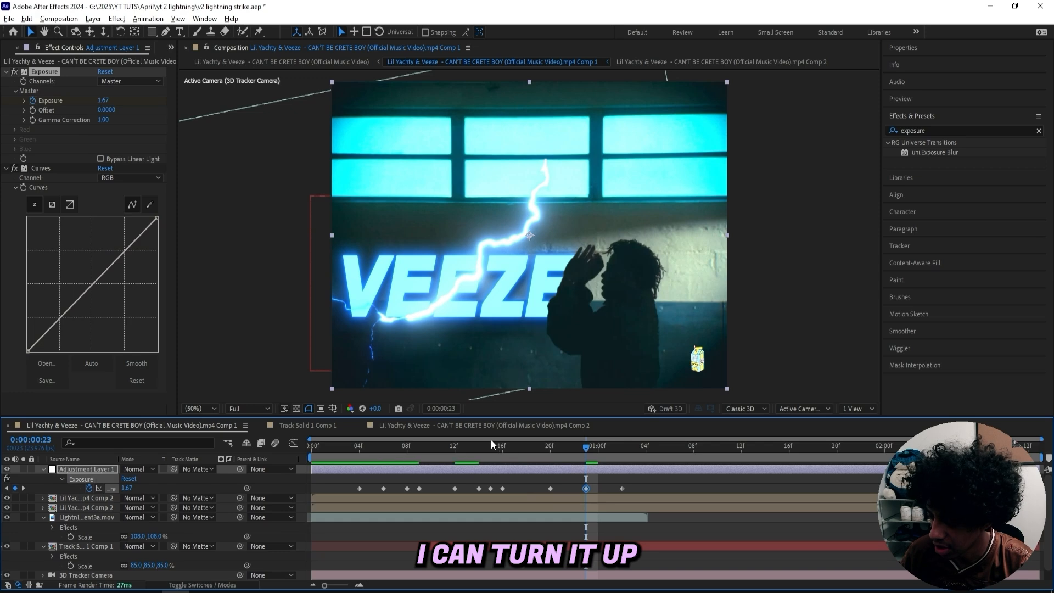
- Bring the Dust_smoke.mov clip from the file browser into the composition's timeline
left_click_drag(490, 439, 422, 440)
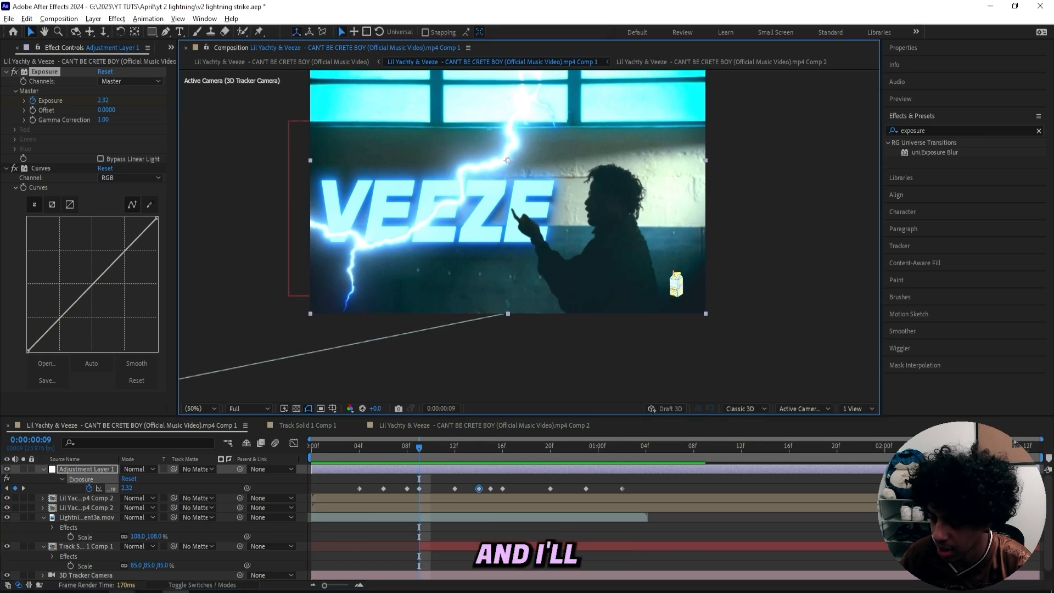
key("alt+Tab")
left_click(626, 220)
left_click_drag(639, 225, 452, 485)
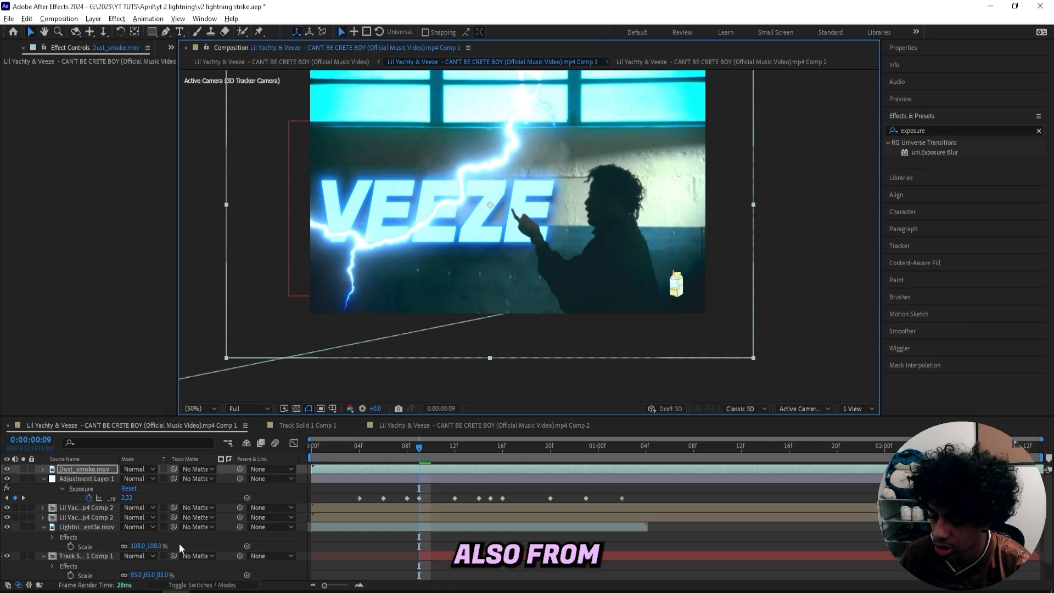
- Scale the Dust_smoke.mov layer to 52%, placing it below the adjustment layer in the stack and over the VEEZE text
key("s")
left_click_drag(144, 478, 86, 502)
left_click_drag(506, 229, 428, 214)
- Shift the Dust_smoke.mov layer in time so that it starts at 0:00:00:09, when the lightning strike hits
left_click_drag(419, 447, 395, 457)
left_click(389, 499)
left_click_drag(389, 499, 479, 492)
left_click_drag(394, 453, 418, 450)
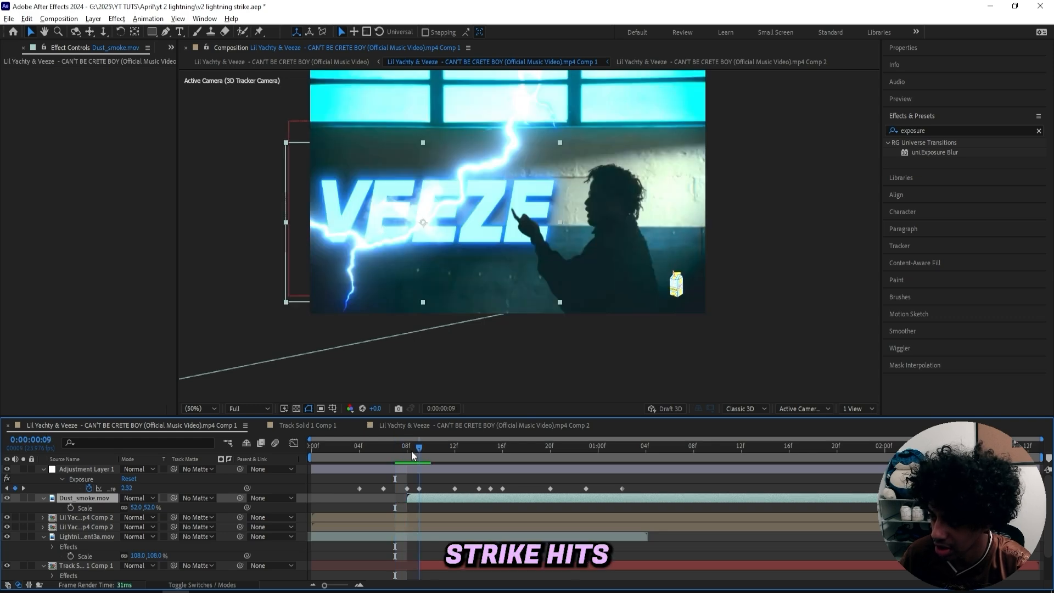
left_click_drag(427, 497, 439, 499)
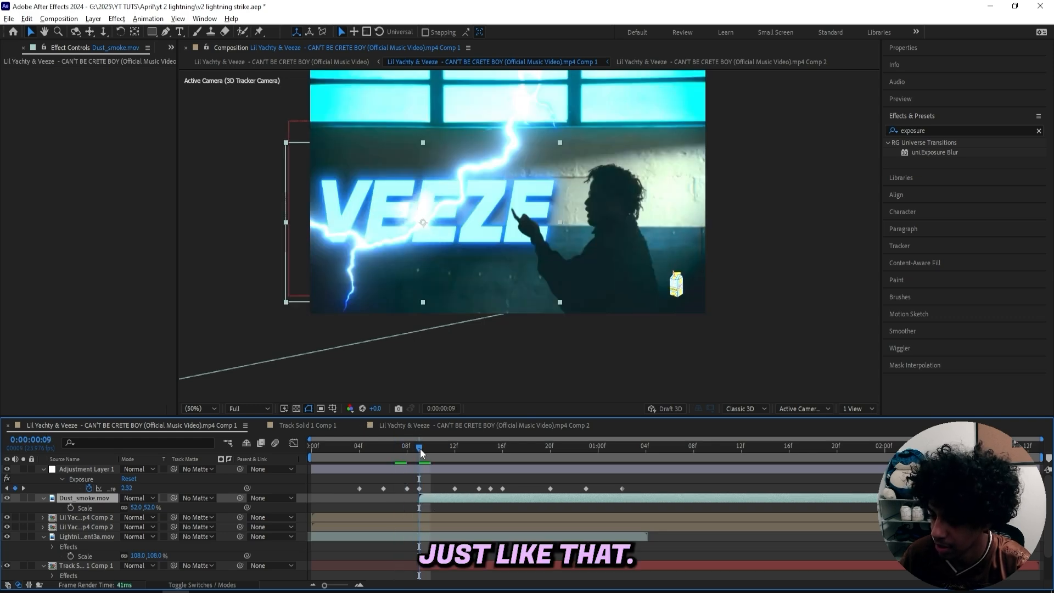
- Enlarge the Dust_smoke.mov layer to 93%, reposition it over the text and preview the result
left_click_drag(420, 450, 480, 449)
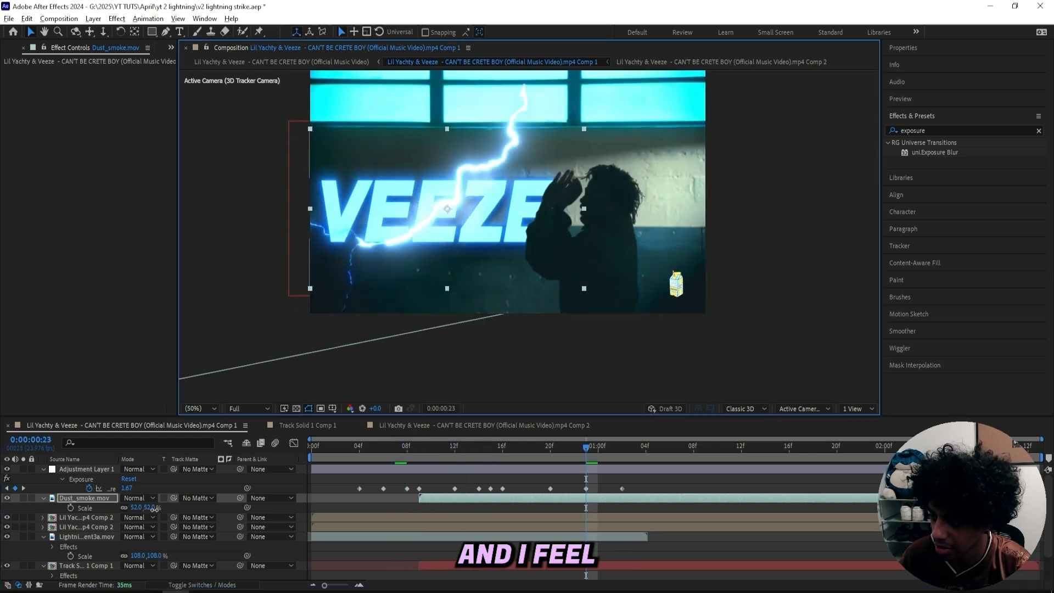
left_click_drag(149, 508, 172, 507)
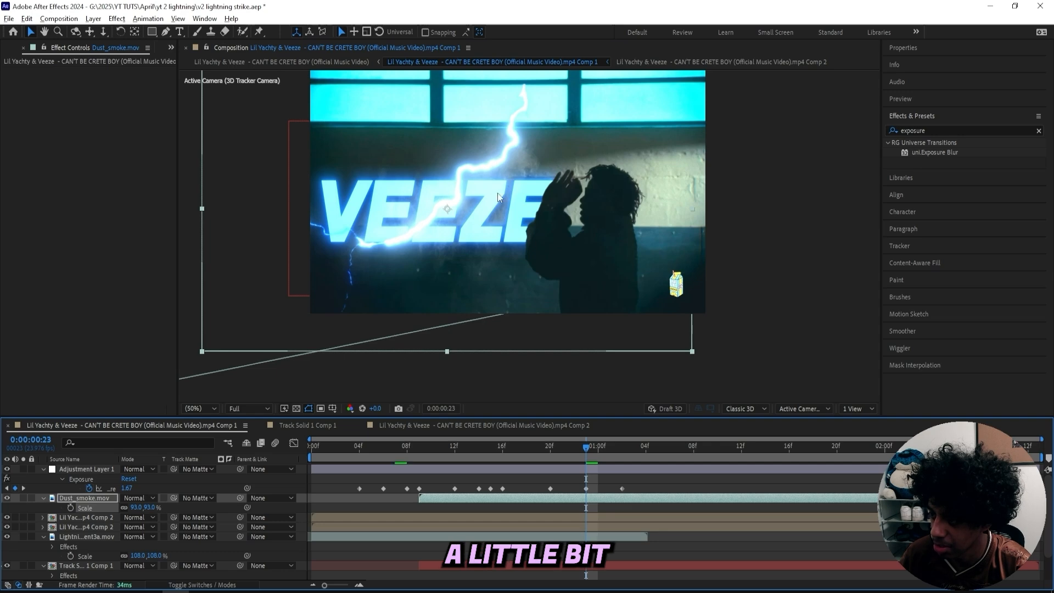
left_click_drag(501, 188, 486, 192)
key("space")
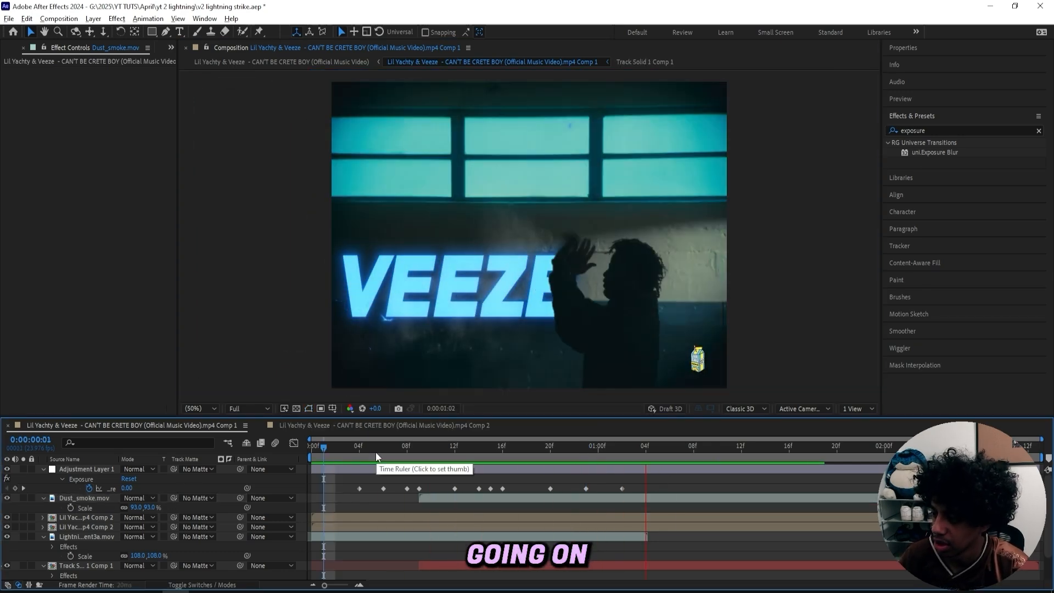
- Start keyframing the adjustment layer's Curves at 0:00:00:08, just before the text flash
left_click(383, 446)
left_click(389, 469)
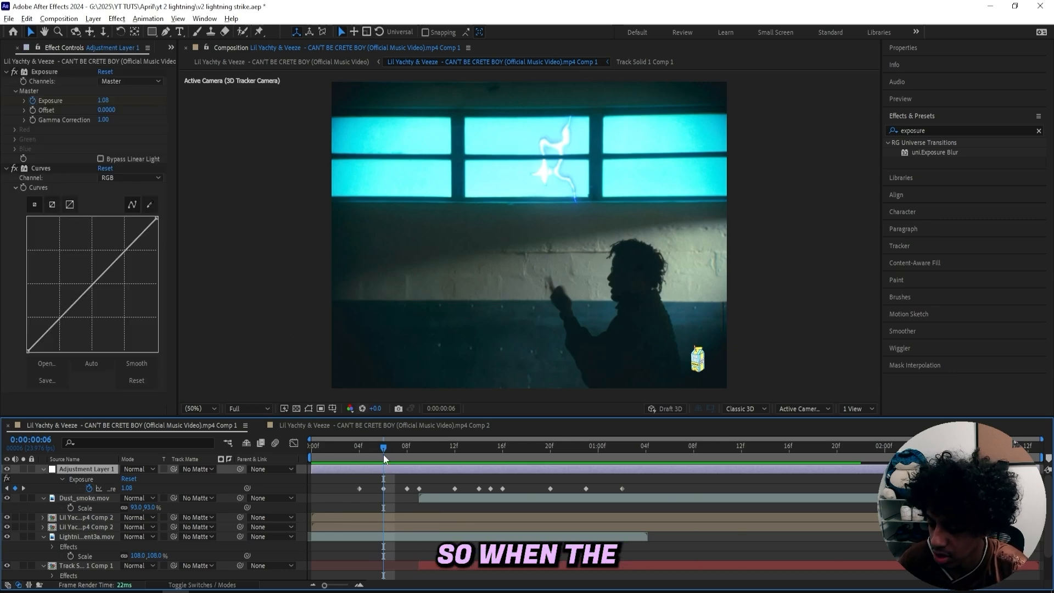
mouse_move(388, 456)
left_mouse_down()
mouse_move(417, 455)
mouse_move(409, 459)
left_mouse_up()
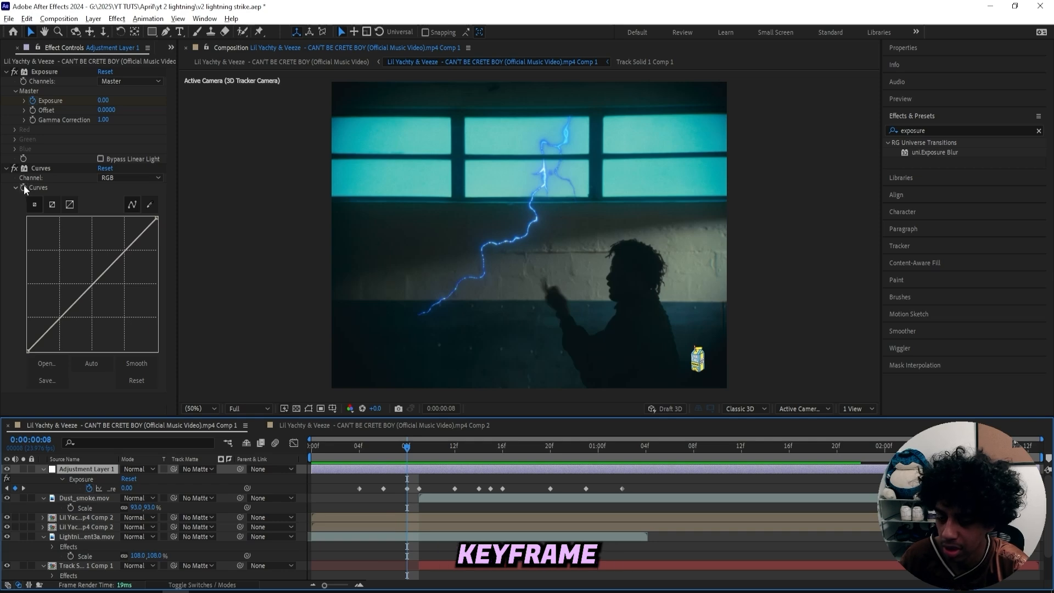
left_click(24, 186)
- Raise the Blue channel of the adjustment layer's Curves above the diagonal at 0:00:00:09 to tint the text flash blue
left_click(418, 445)
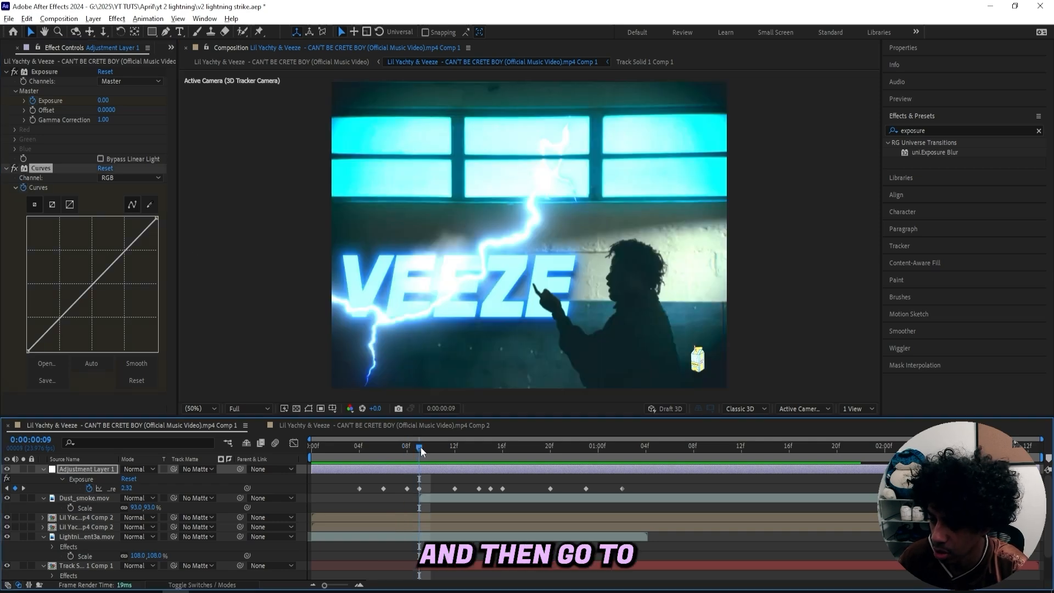
mouse_move(94, 283)
left_mouse_down()
mouse_move(82, 284)
mouse_move(84, 271)
left_mouse_up()
key("ctrl+z")
left_click(121, 178)
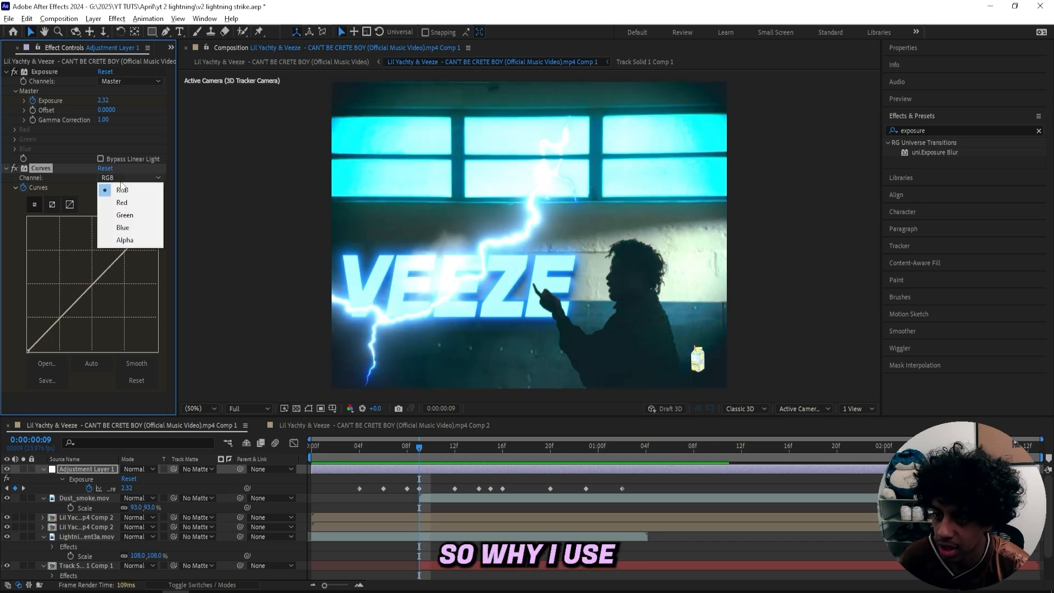
left_click(132, 227)
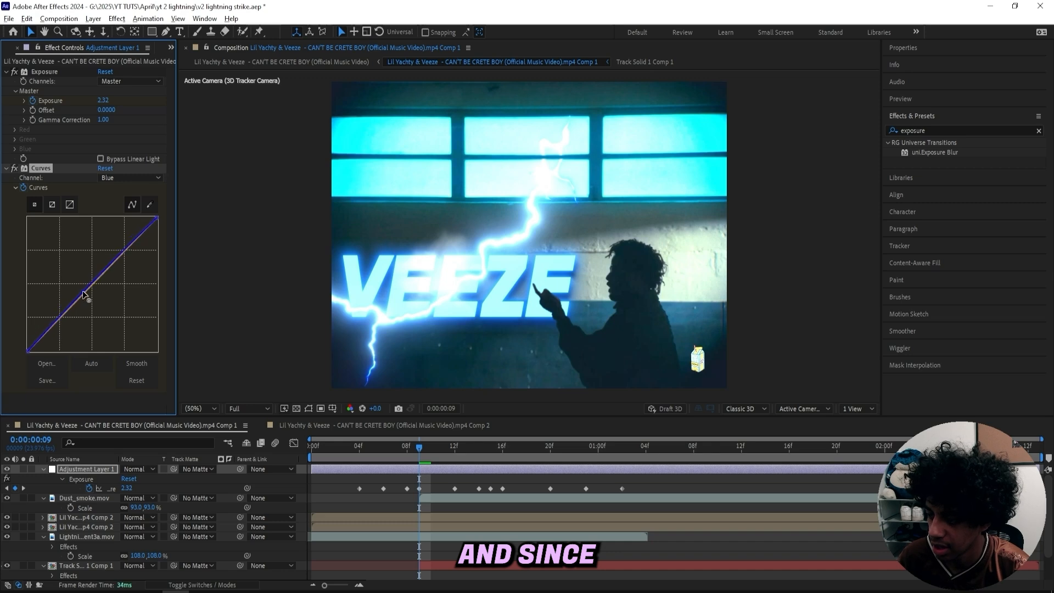
left_click_drag(82, 293, 77, 282)
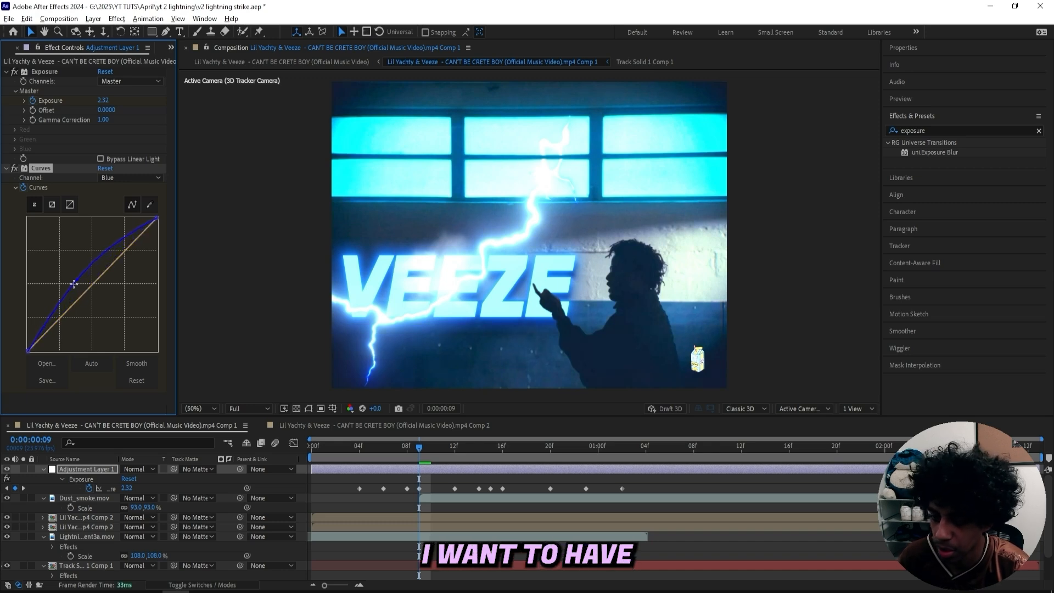
left_click(126, 178)
left_click(123, 228)
mouse_move(76, 281)
left_mouse_down()
mouse_move(59, 298)
mouse_move(43, 287)
mouse_move(49, 294)
mouse_move(78, 274)
mouse_move(90, 247)
mouse_move(74, 277)
mouse_move(72, 268)
left_mouse_up()
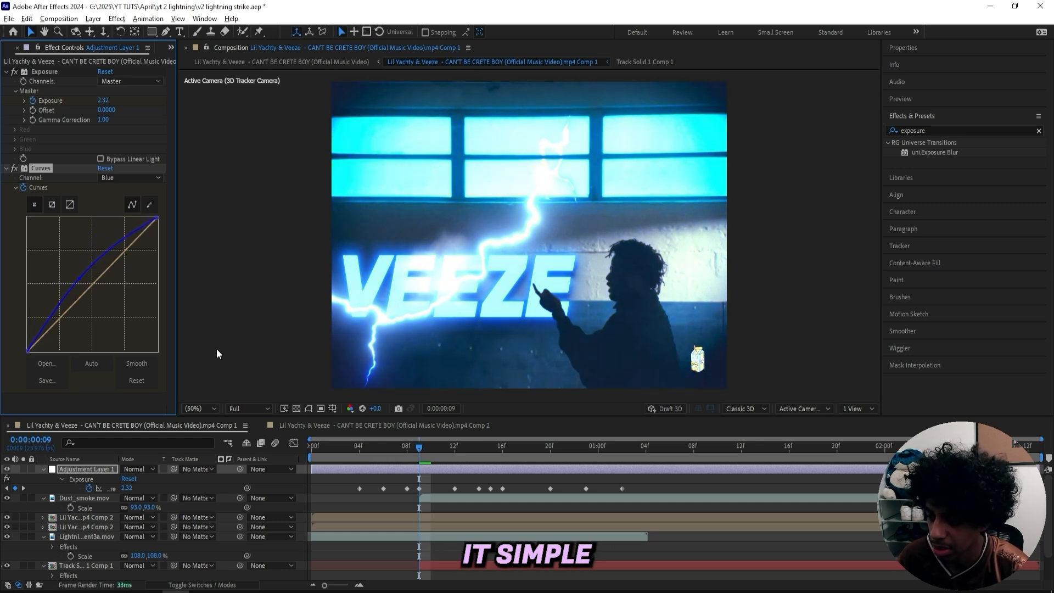
- Keyframe the Blue curve back to a straight diagonal at 0:00:00:12 and raised above the diagonal at 0:00:00:14
left_click_drag(418, 451, 454, 449)
left_click_drag(78, 281, 92, 287)
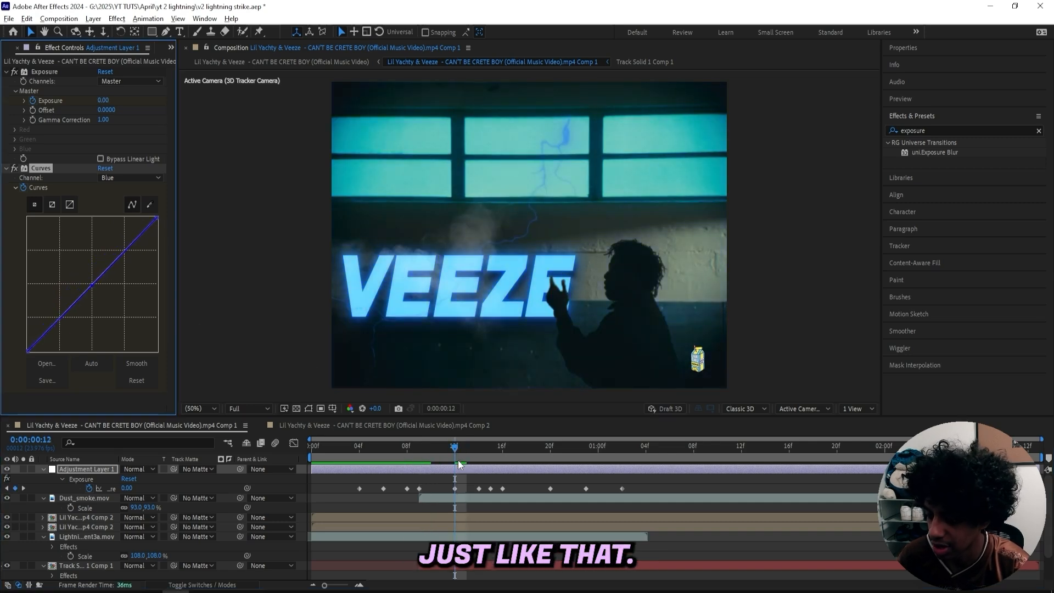
left_click_drag(448, 446, 476, 450)
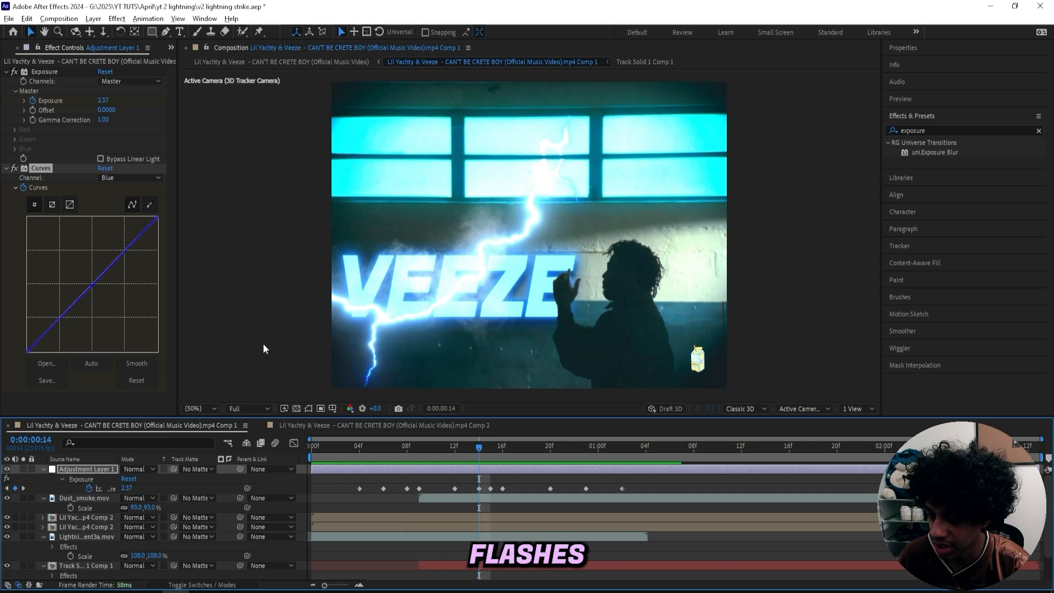
key("u")
key("u")
scroll(473, 493, "down", 1)
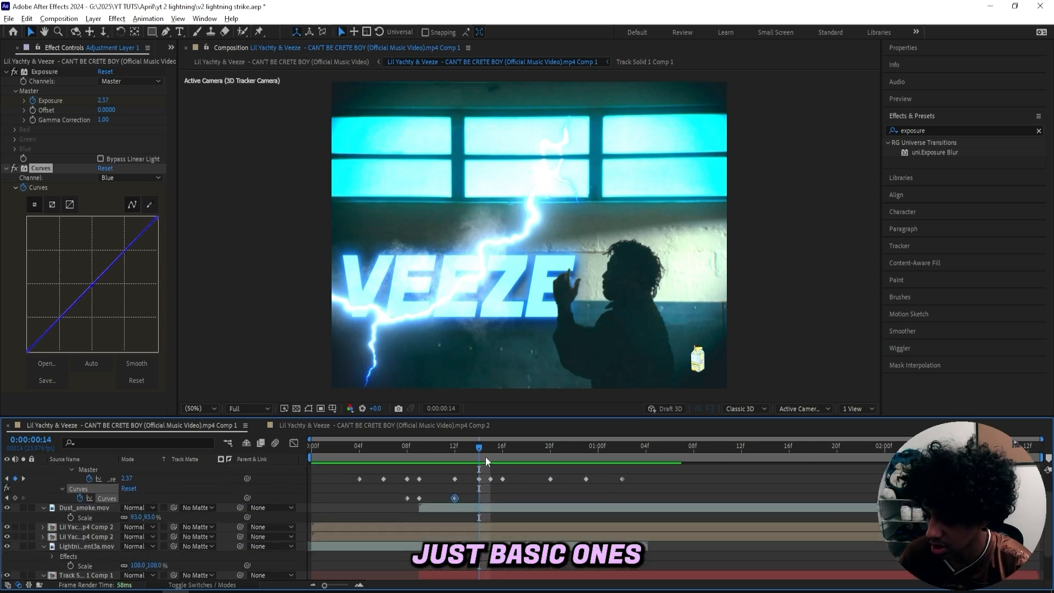
left_click_drag(91, 286, 83, 277)
- Keyframe the Blue curve lowered at 0:00:00:15 and raised at 0:00:00:16, and preview the flashes from the start
mouse_move(472, 442)
left_mouse_down()
mouse_move(502, 445)
mouse_move(490, 445)
left_mouse_up()
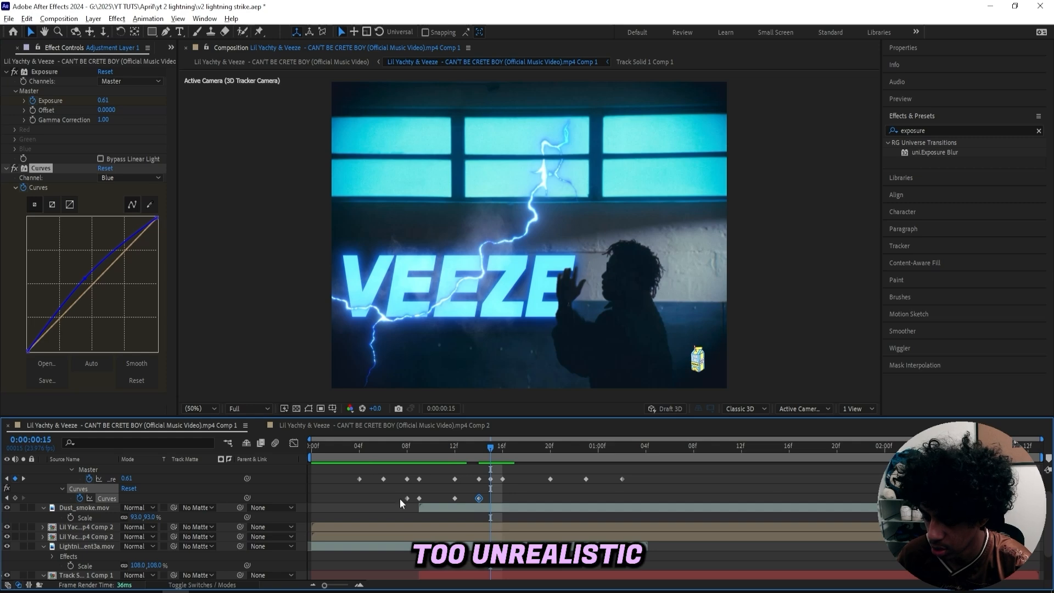
mouse_move(85, 280)
left_mouse_down()
mouse_move(94, 284)
mouse_move(80, 292)
left_mouse_up()
left_click(501, 447)
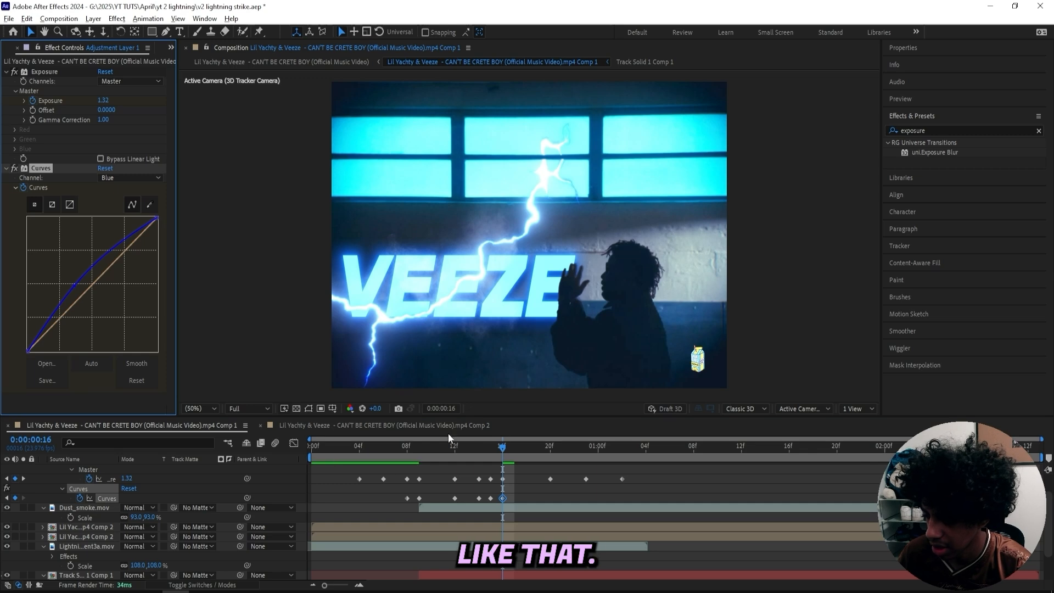
left_click(513, 449)
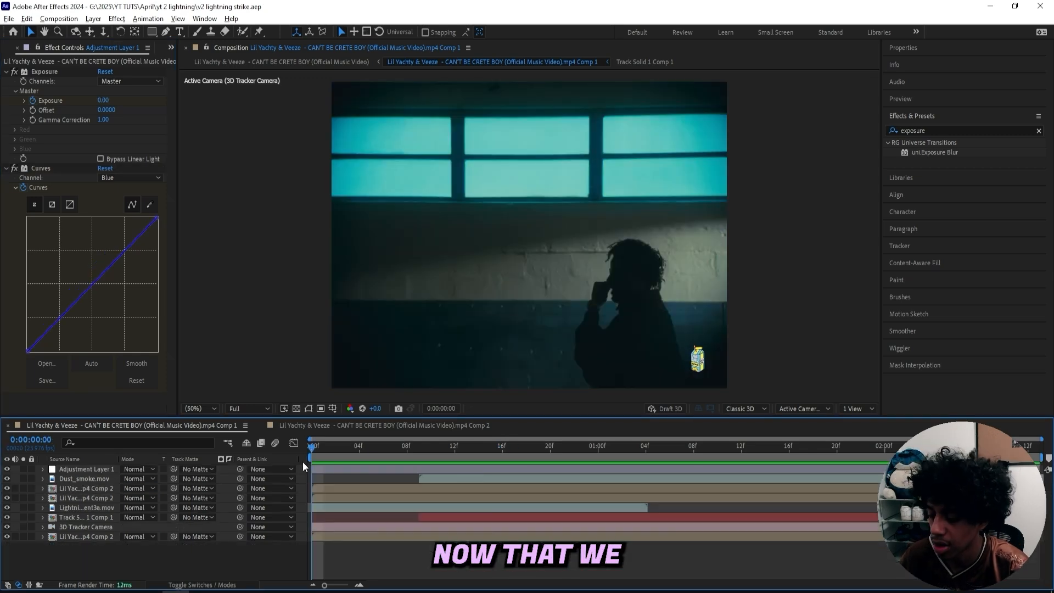
key("space")
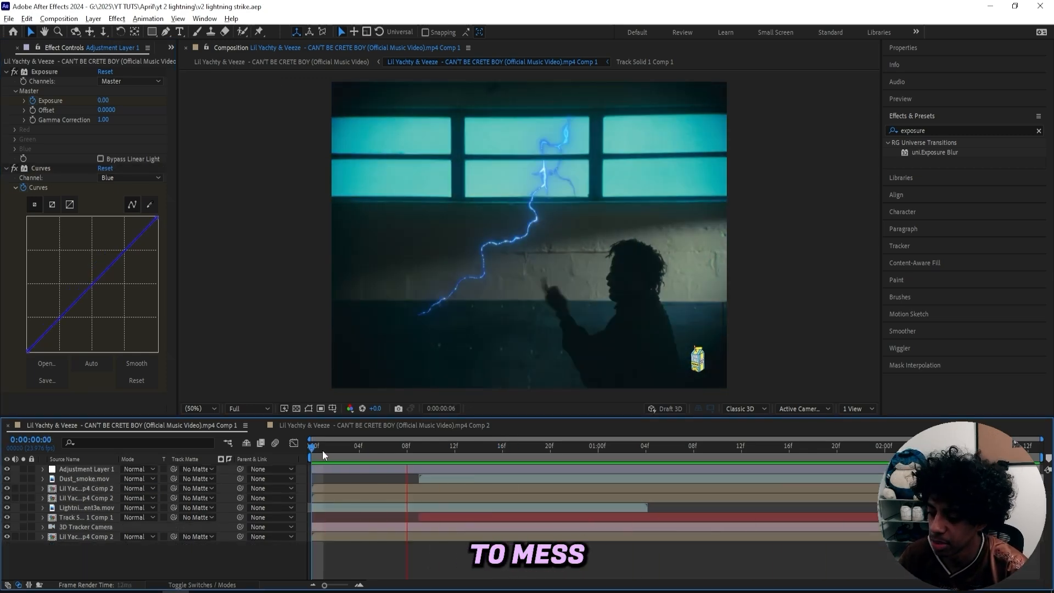
- Add a second adjustment layer on top of the layer stack, with 0:00:00:14 as the current frame
left_click_drag(323, 450, 482, 435)
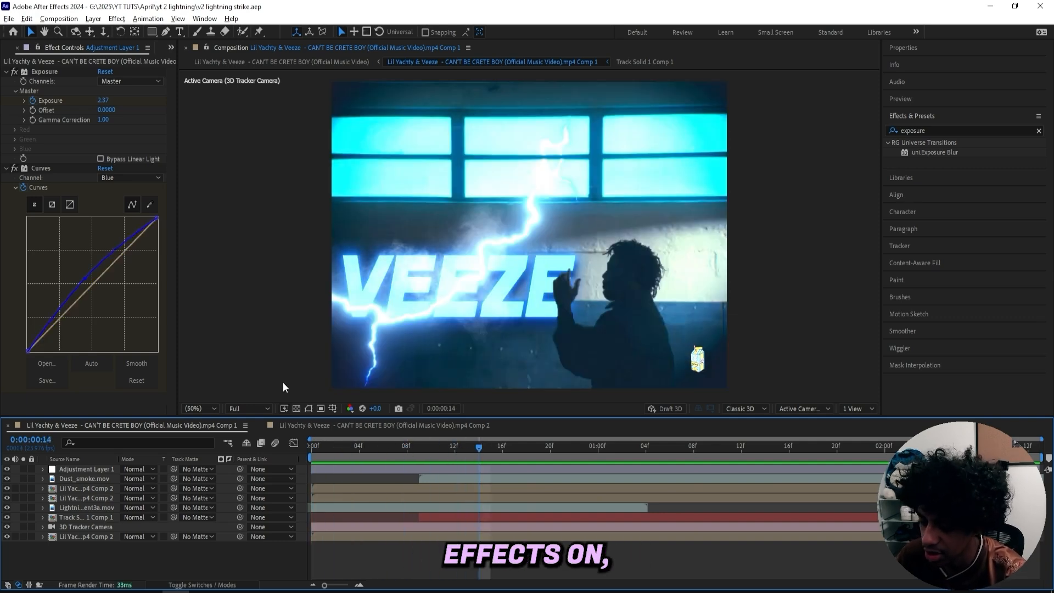
right_click(236, 478)
left_click(219, 299)
scroll(248, 312, "down", 3)
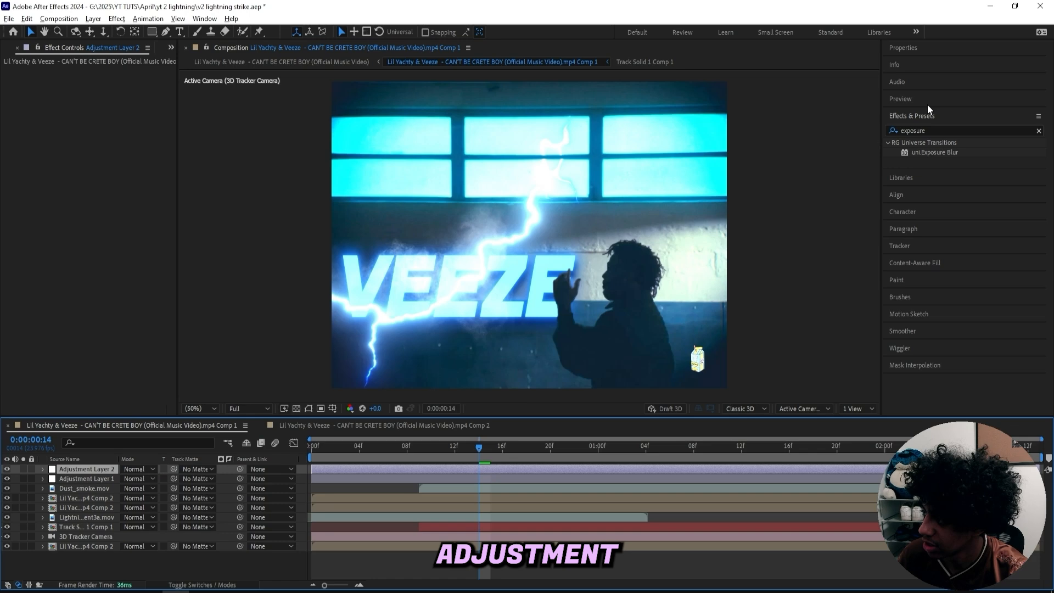
- Apply the uni.Chromatic Aberration effect to the second adjustment layer and show its settings
key("ctrl+5")
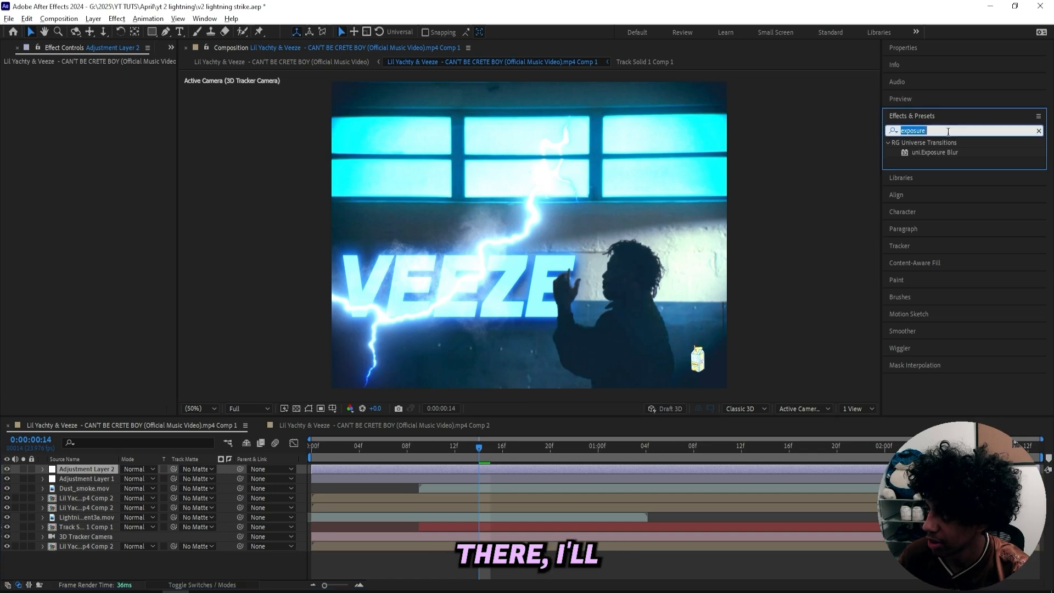
key("ctrl+space")
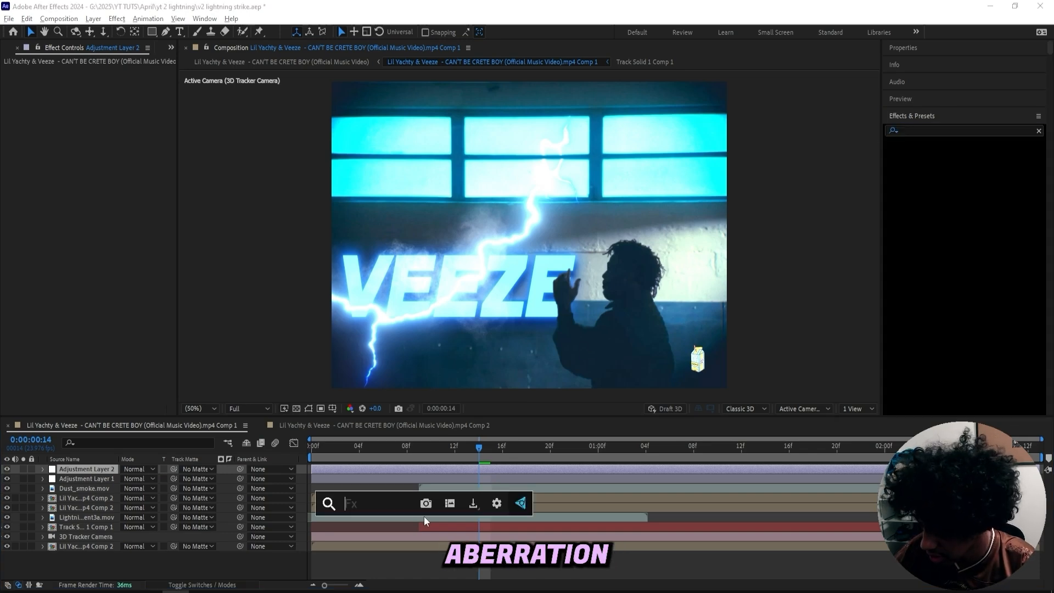
type("hromatic")
left_click(391, 496)
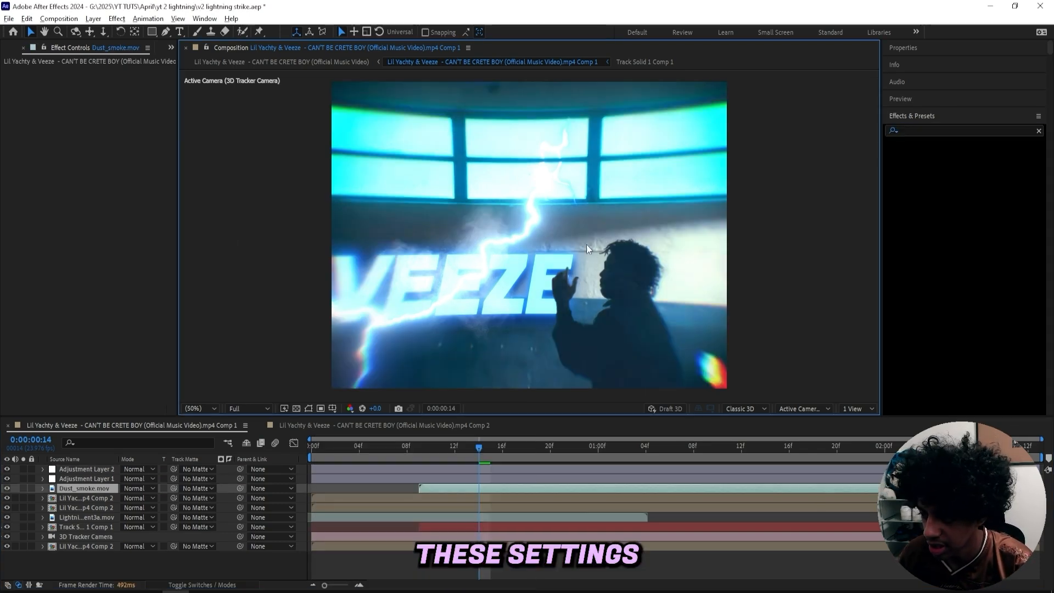
left_click(439, 471)
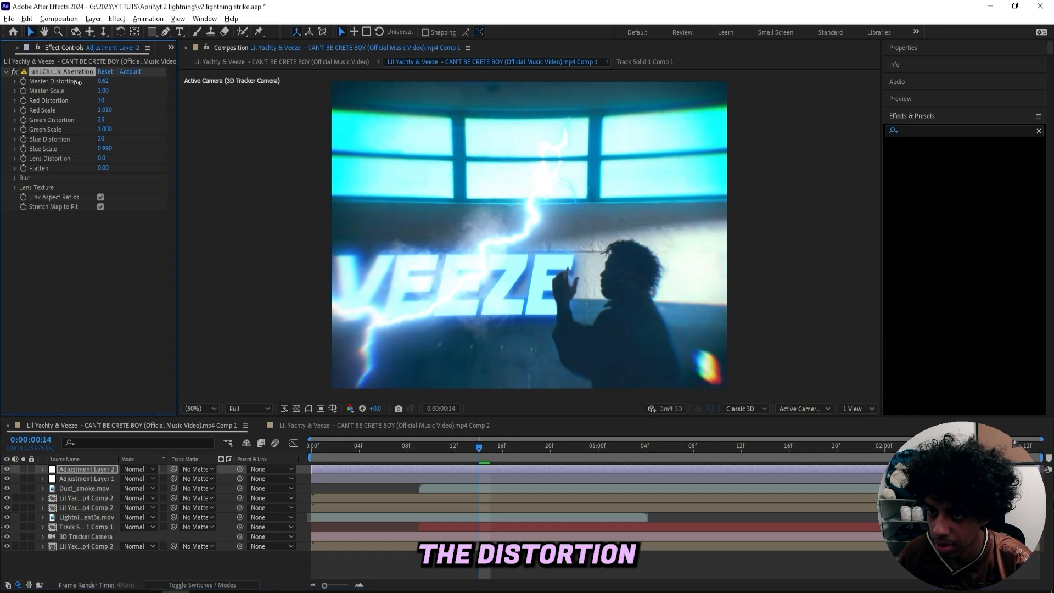
- Set the chromatic aberration's Master Distortion to 0.12, Radial Blur to 1.5 and Edge Blur to 0.6
left_click_drag(58, 85, 59, 87)
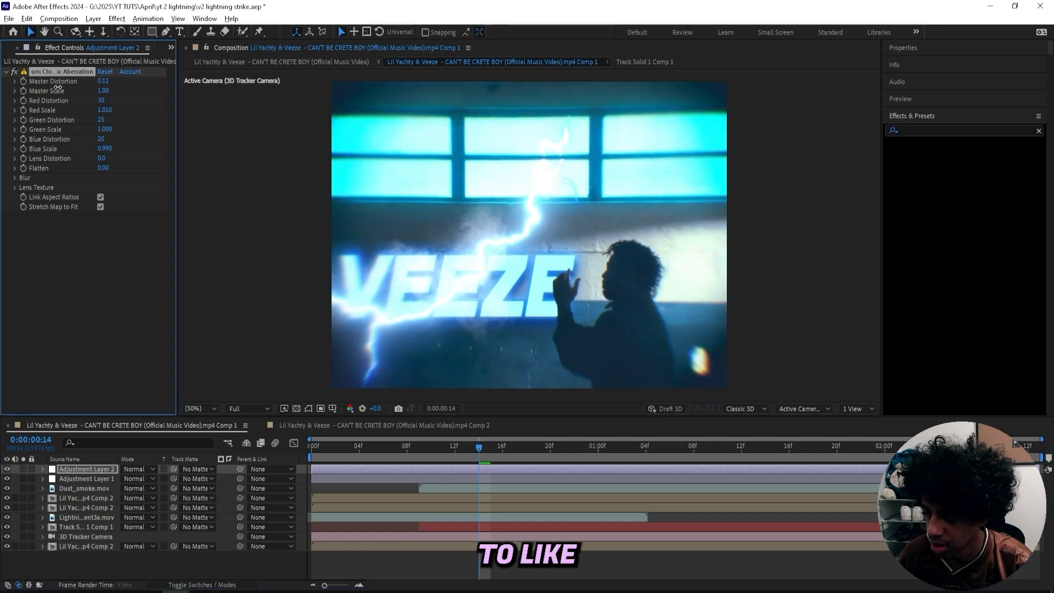
left_click(15, 178)
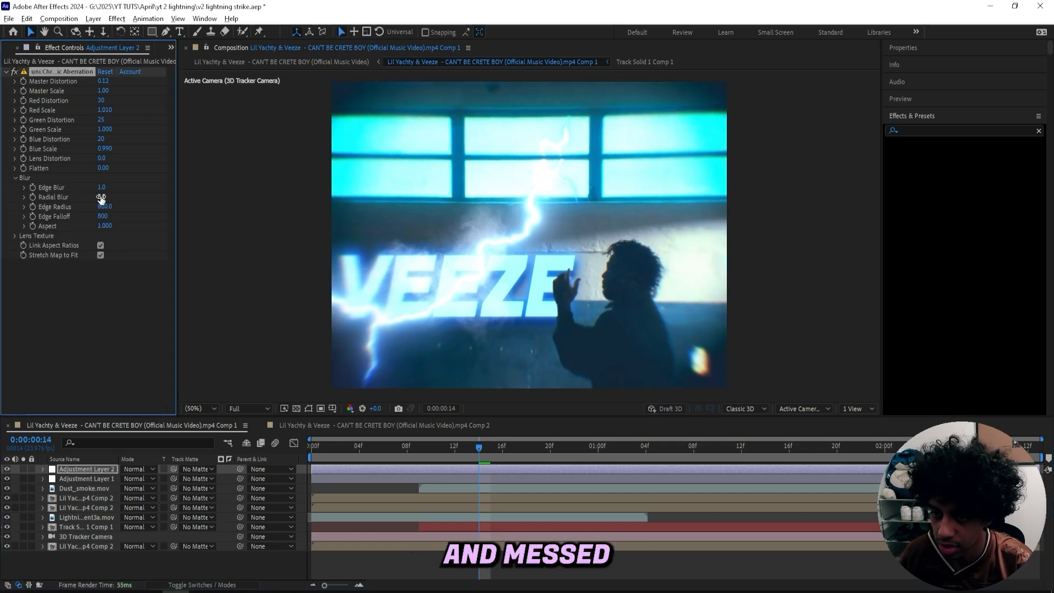
mouse_move(101, 199)
left_mouse_down()
mouse_move(78, 188)
mouse_move(104, 196)
left_mouse_up()
right_click(88, 200)
left_click(94, 193)
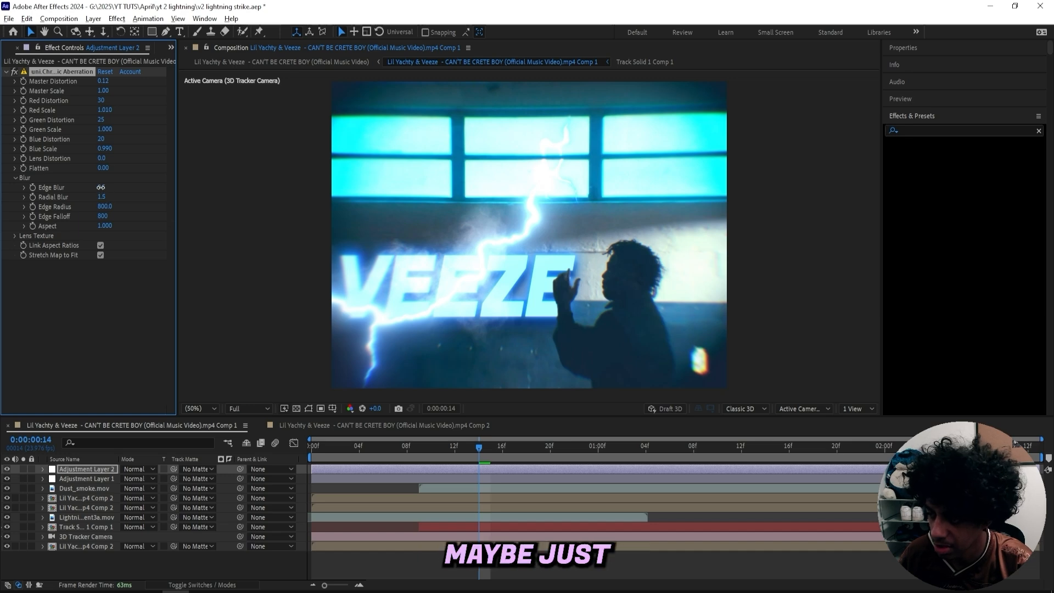
- Try the Dried, Dirt, Frozen and Smudges lens textures on the chromatic aberration effect
left_click(14, 236)
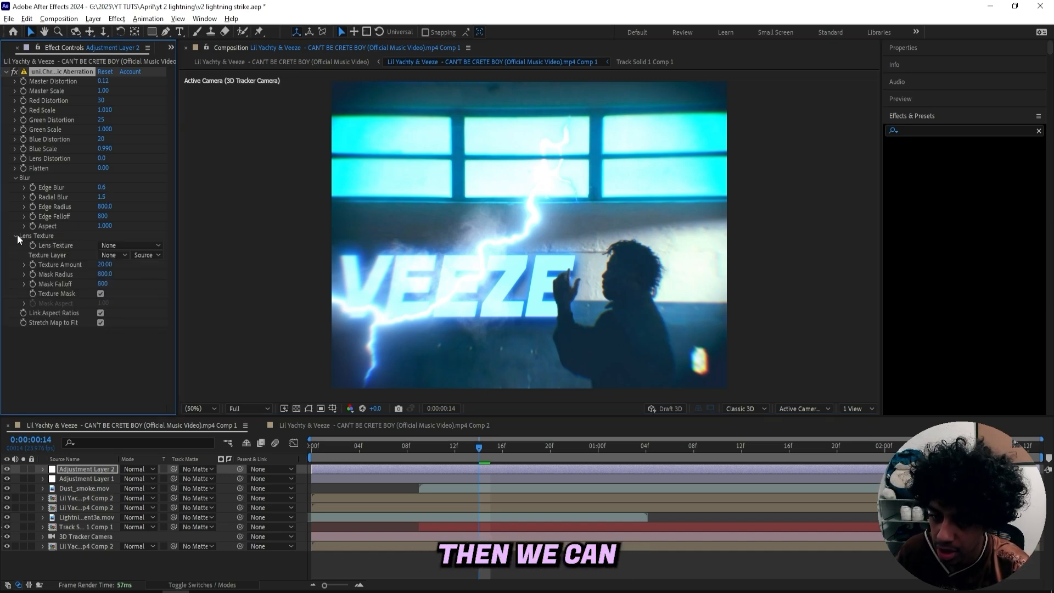
left_click(115, 246)
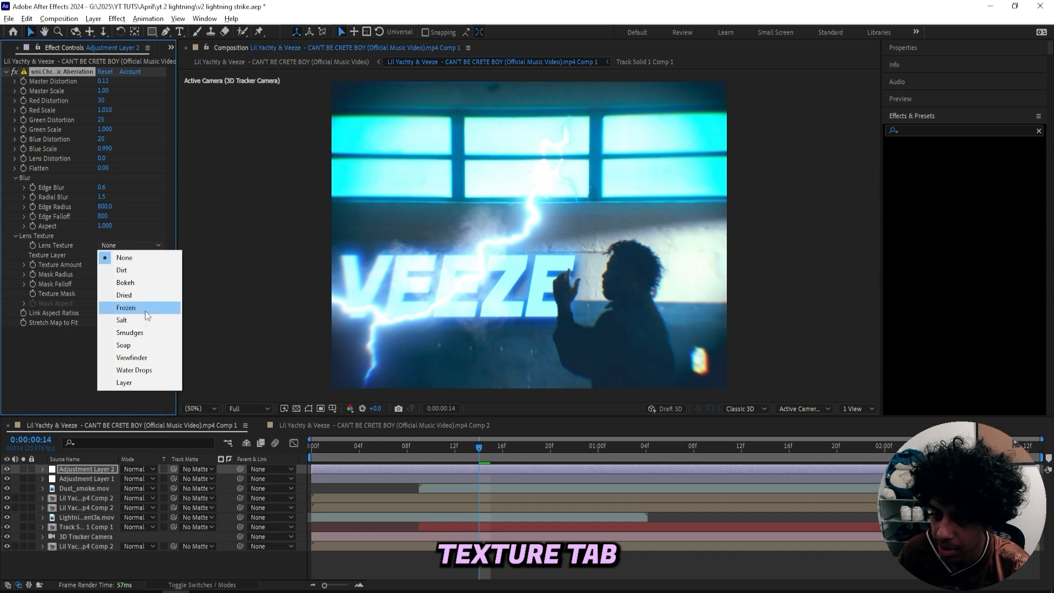
left_click(136, 292)
left_click(137, 247)
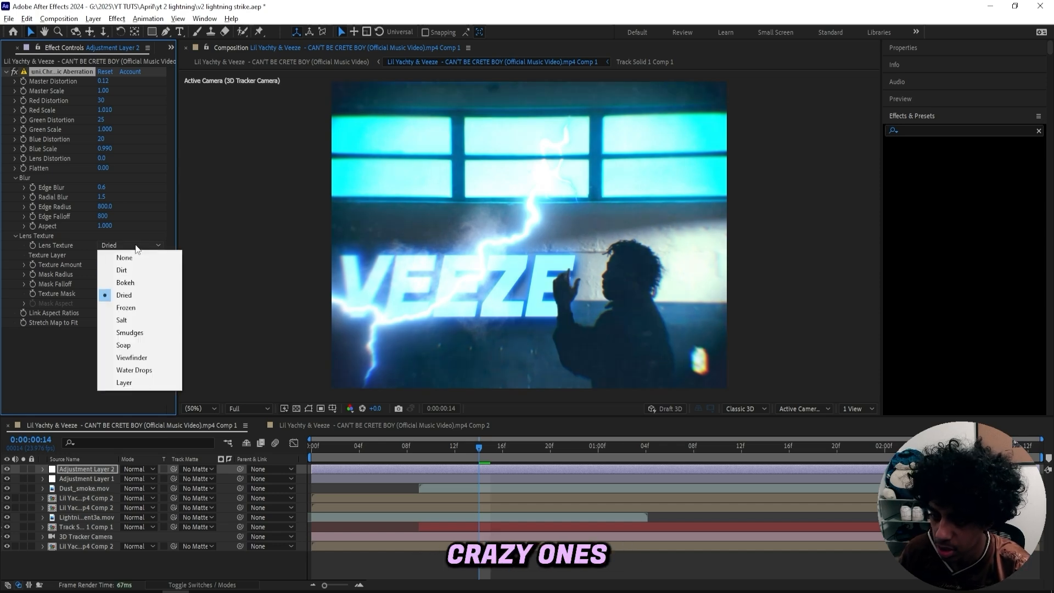
left_click(134, 270)
left_click(132, 246)
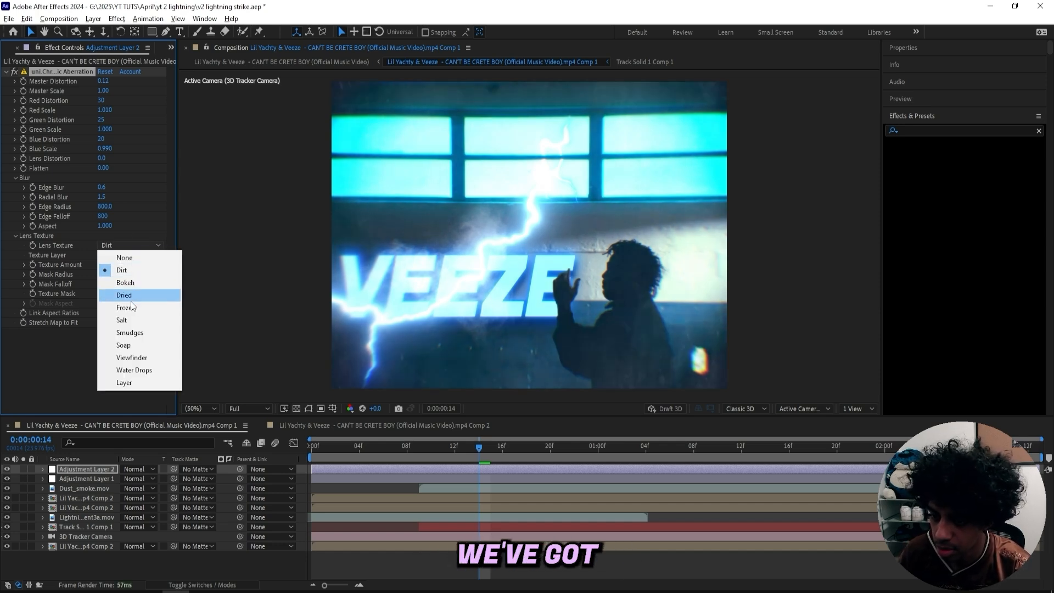
left_click(132, 307)
left_click(131, 245)
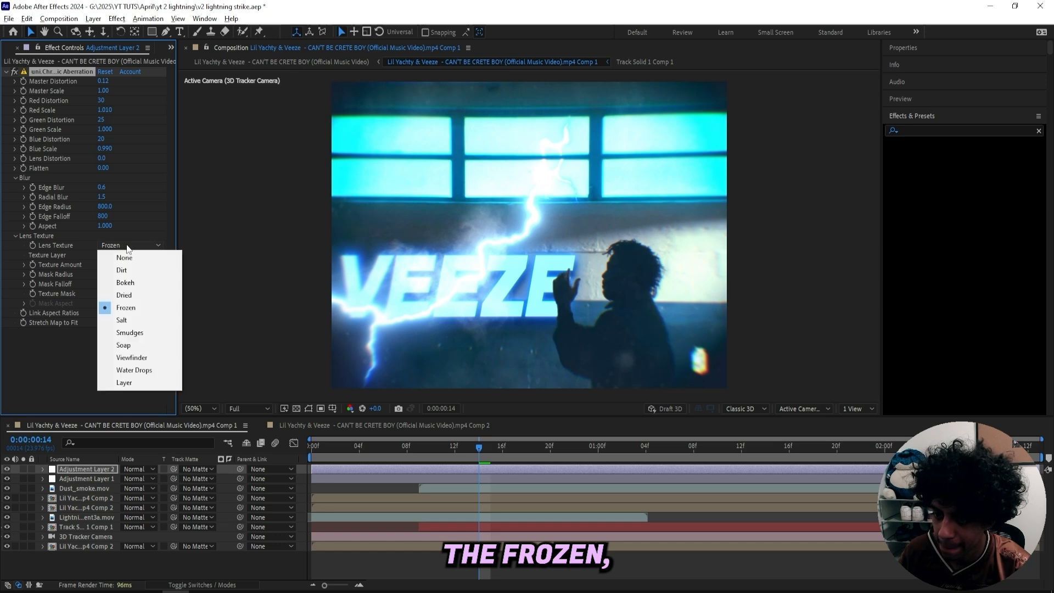
left_click(121, 333)
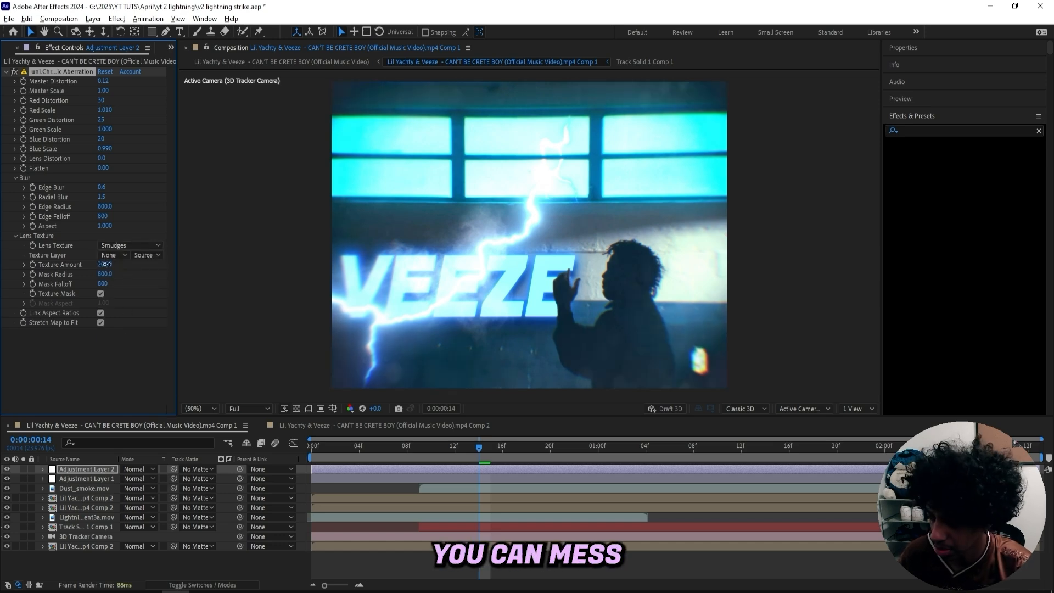
- Try different Texture Amount and Mask Radius values for the Smudges lens texture, and undo the changes
left_click_drag(105, 266, 675, 176)
key("ctrl+z")
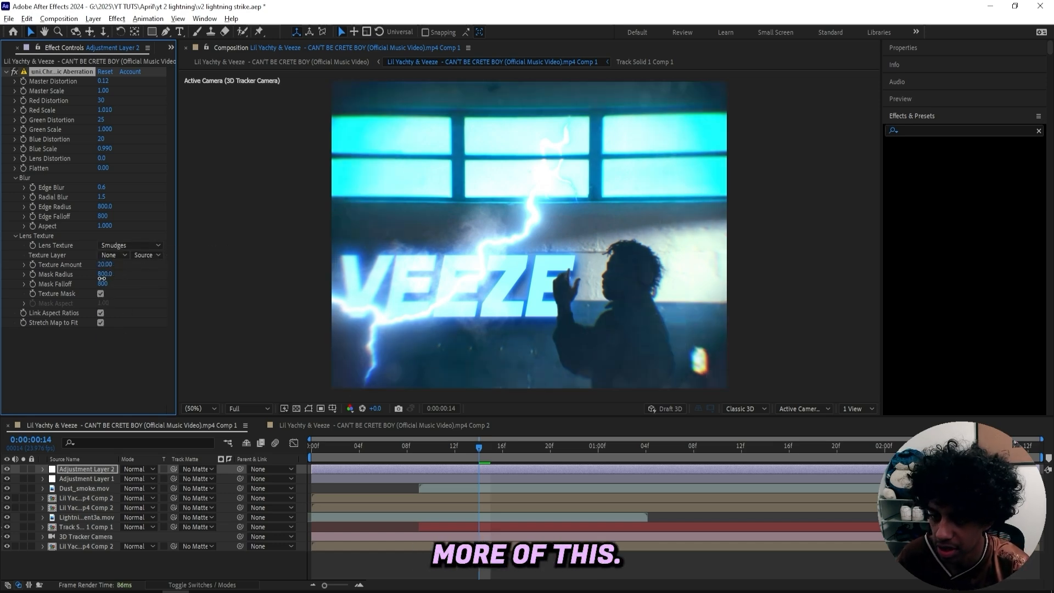
left_click_drag(105, 274, 204, 266)
key("ctrl+z")
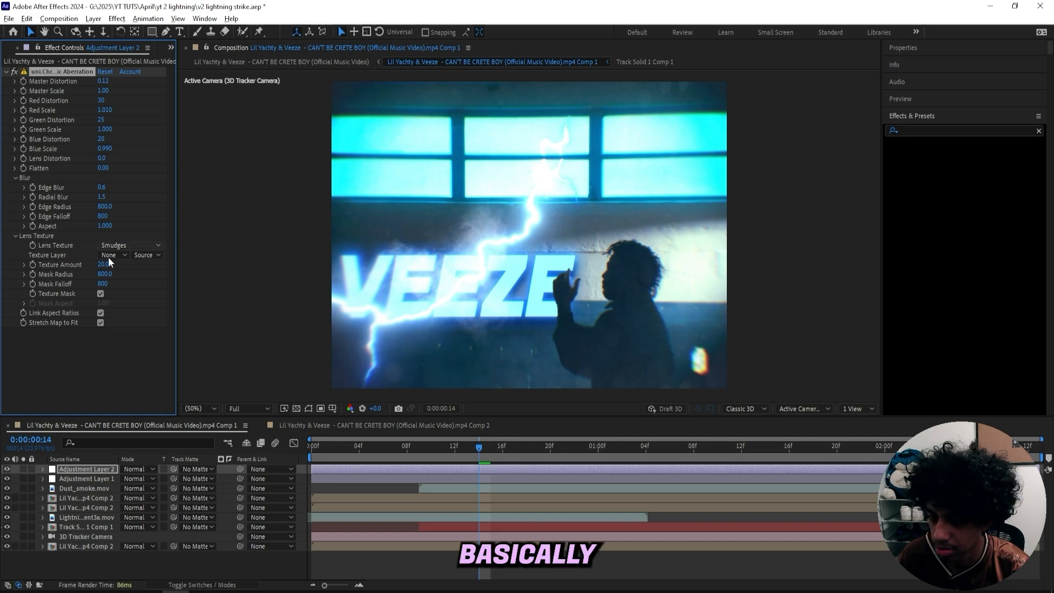
key("ctrl+z")
- Set the lens texture to Water Drops with a Texture Amount of 20.00 and preview the composition from the start
left_click(136, 246)
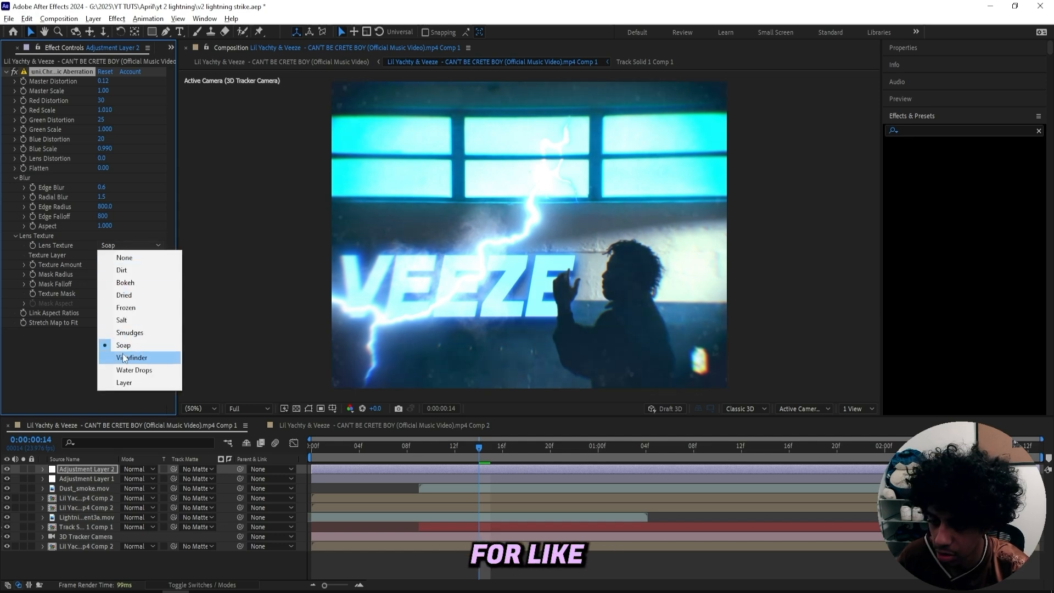
left_click(123, 375)
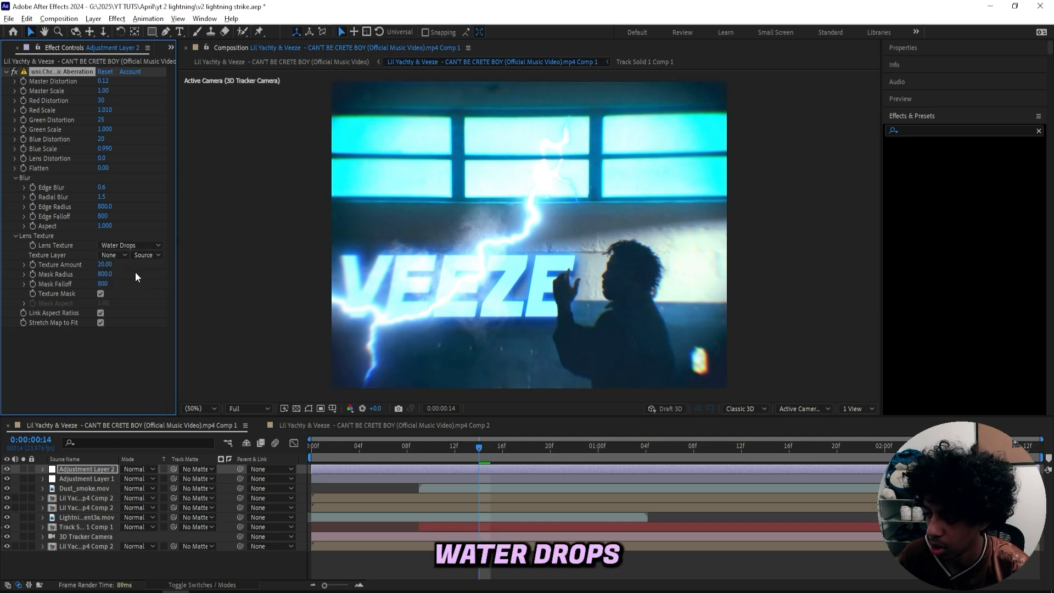
left_click_drag(108, 266, 148, 261)
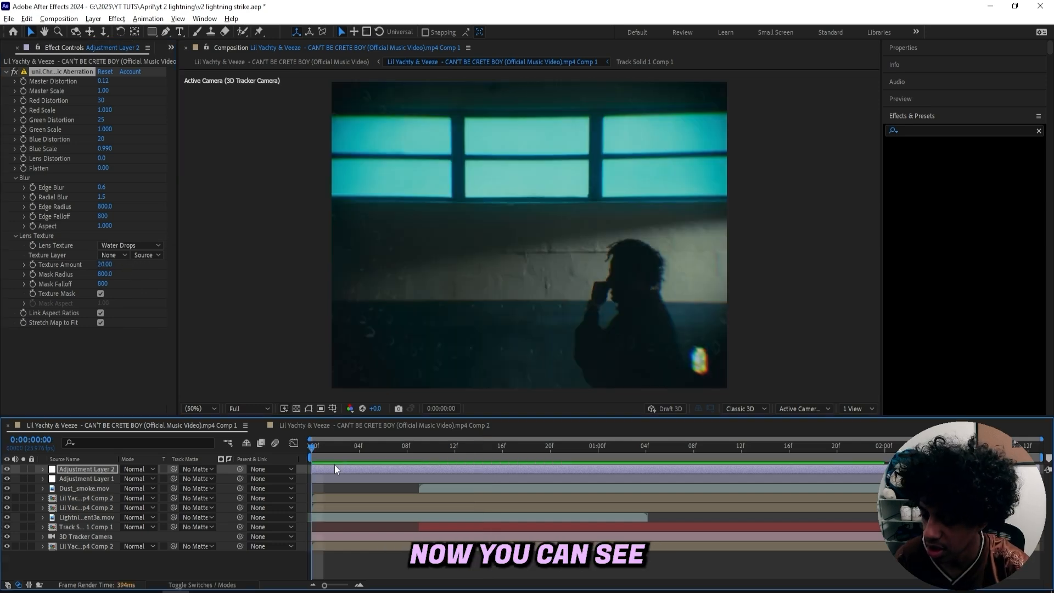
key("space")
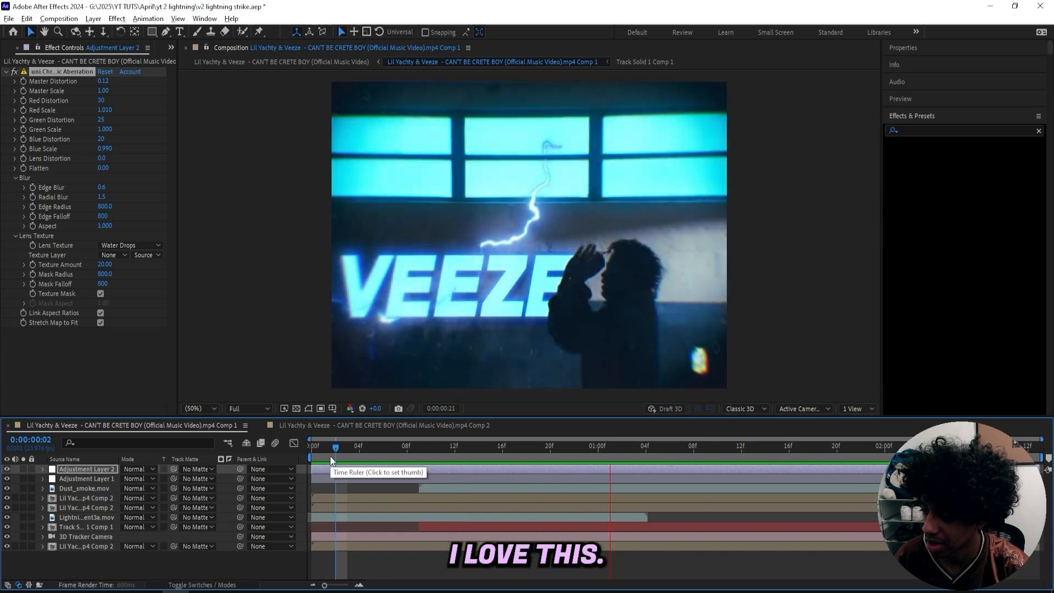
key("space")
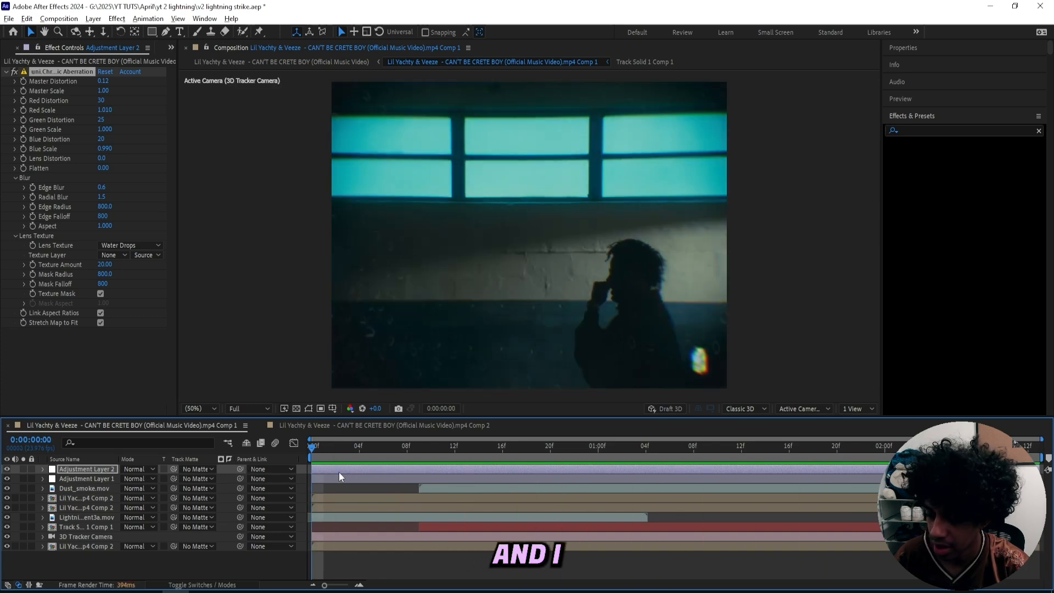
- Add a new adjustment layer directly above the lightning layer
right_click(337, 489)
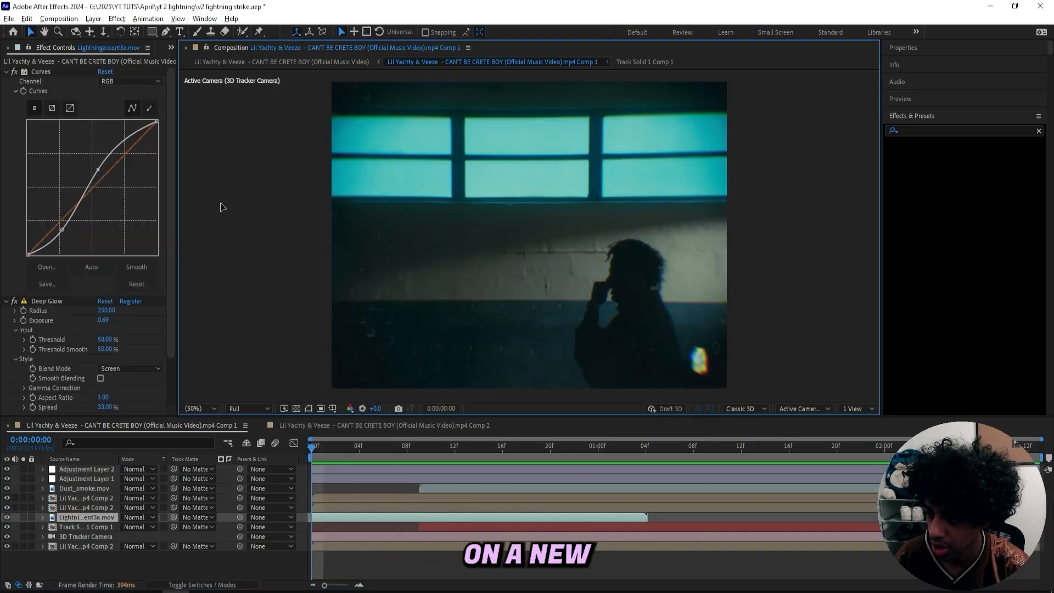
key("comma")
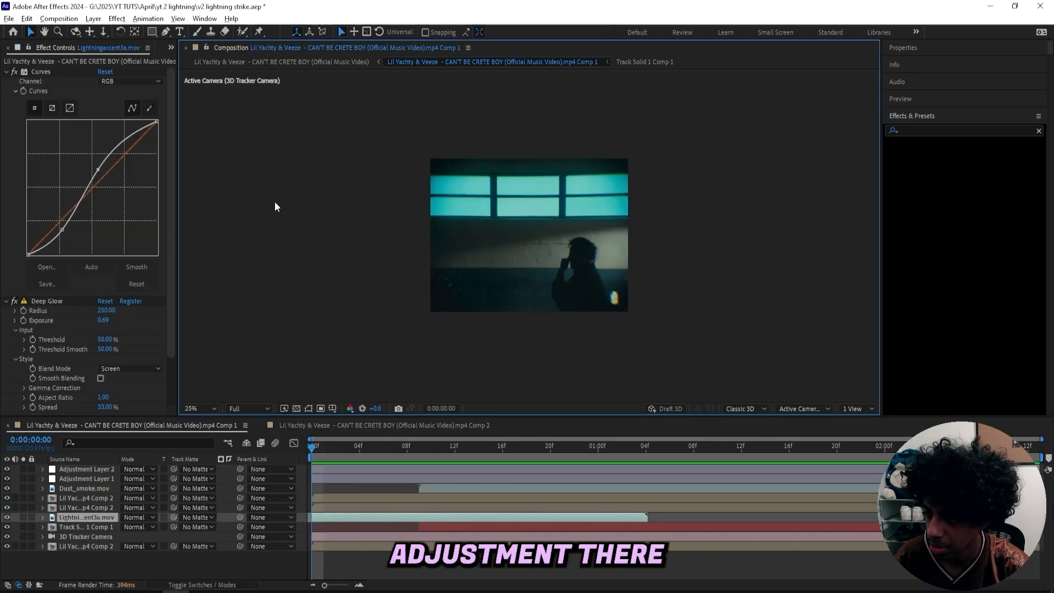
right_click(288, 217)
mouse_move(331, 230)
left_click(466, 314)
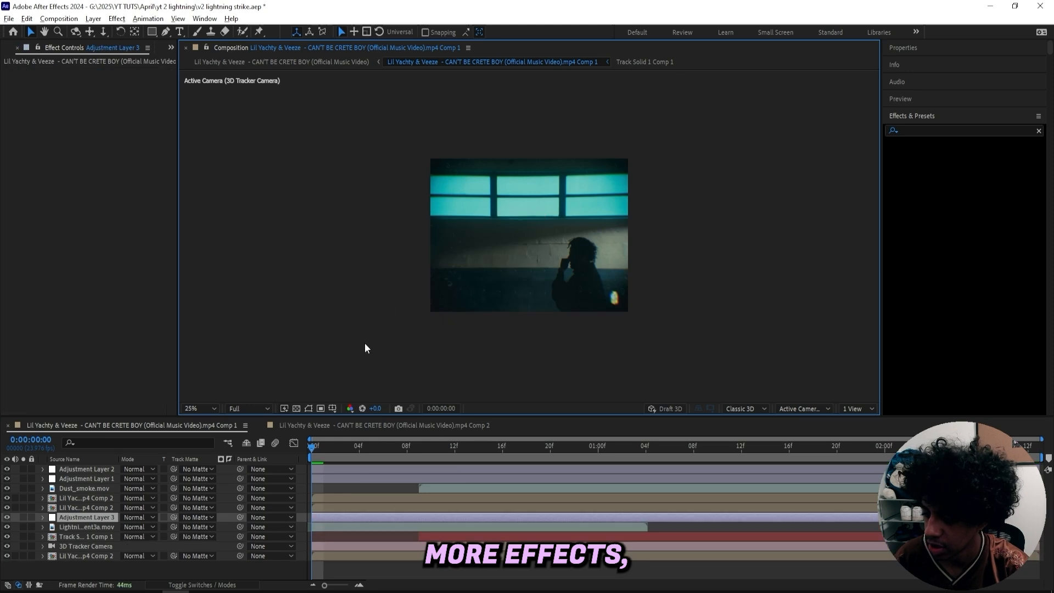
key("period")
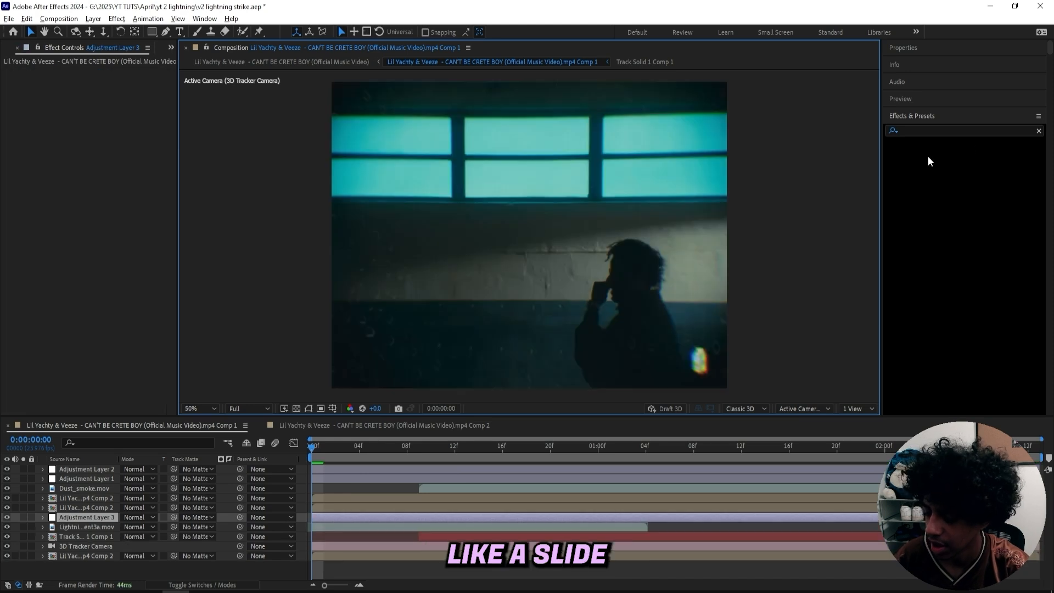
- Apply the Transform effect to the new adjustment layer and set its Scale to 109
left_click(914, 130)
key("ctrl+space")
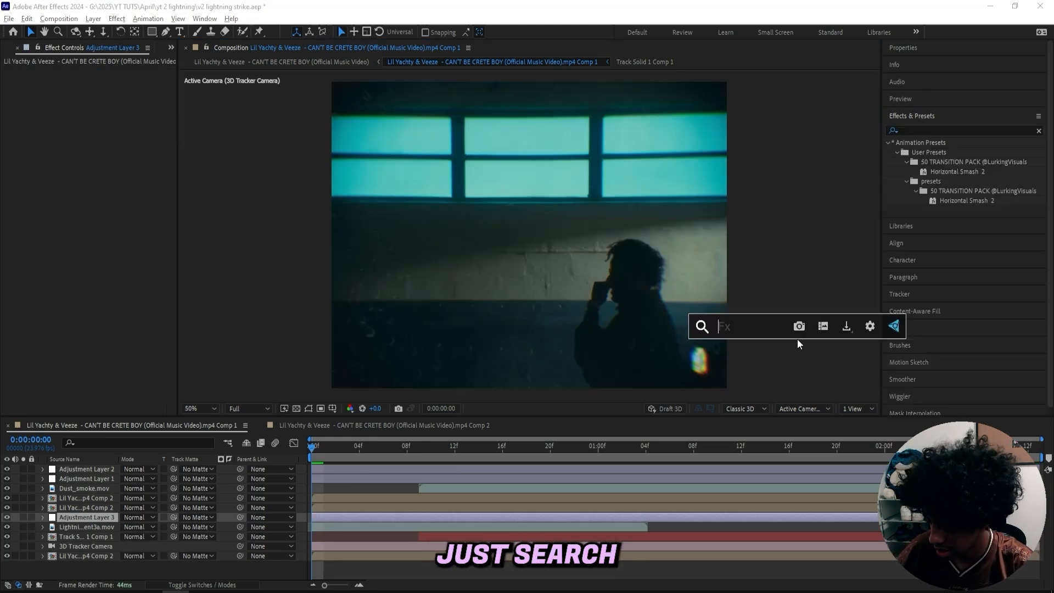
type("t")
key("Return")
left_click(105, 110)
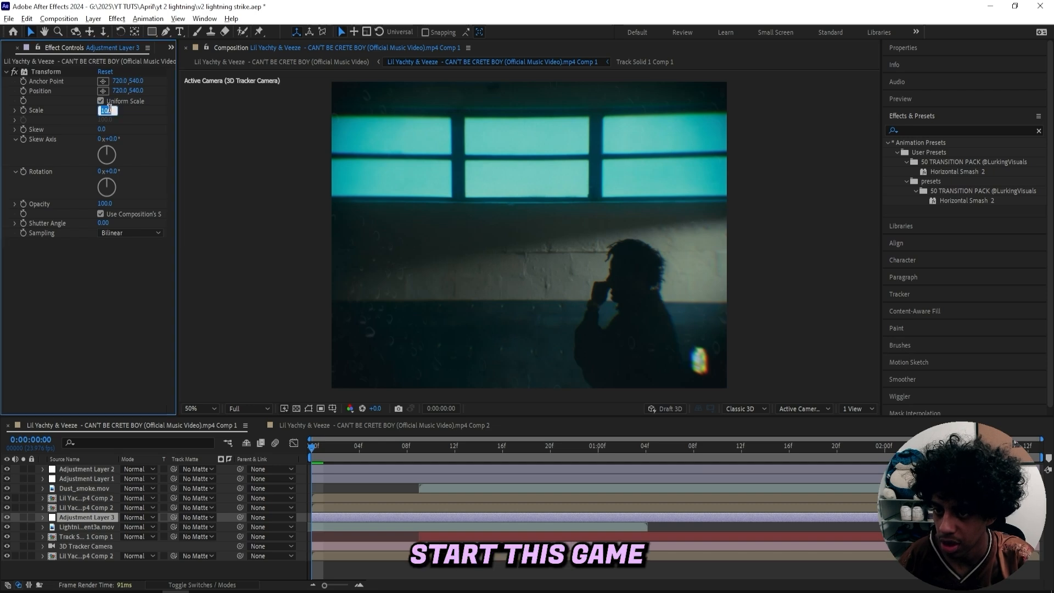
type("109")
key("Return")
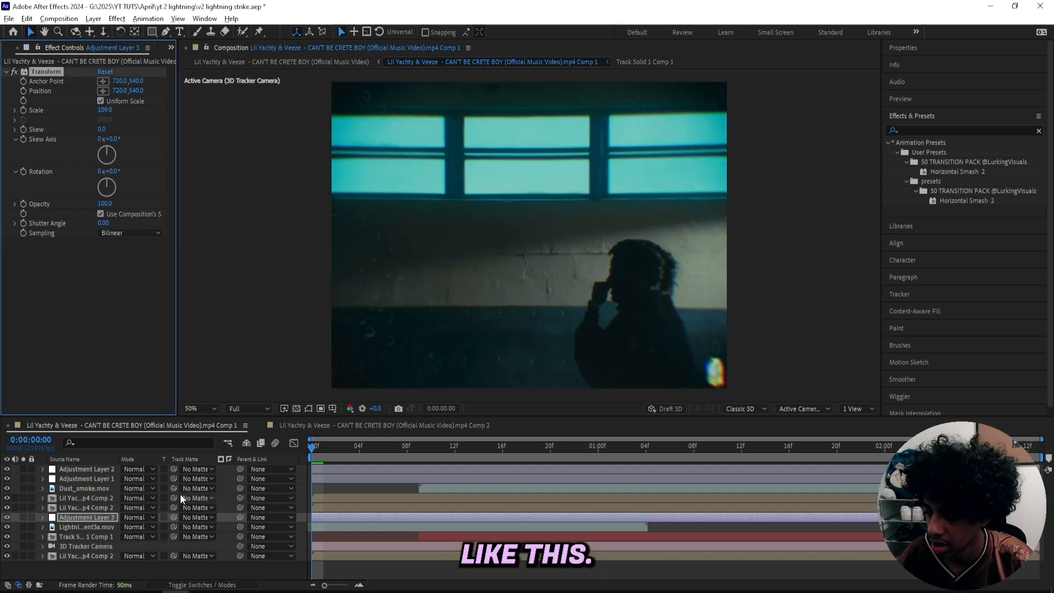
- Move the adjustment layer to the top, keyframe its Scale from 109 at the first frame to 100 at 0:00:02:12, and preview
left_click_drag(90, 516, 94, 466)
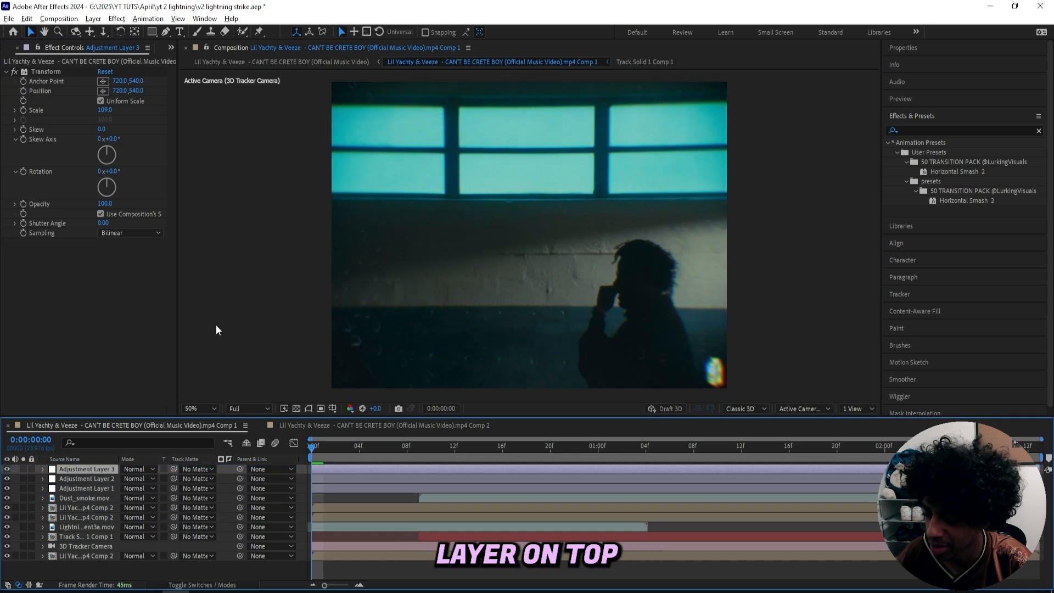
left_click(25, 113)
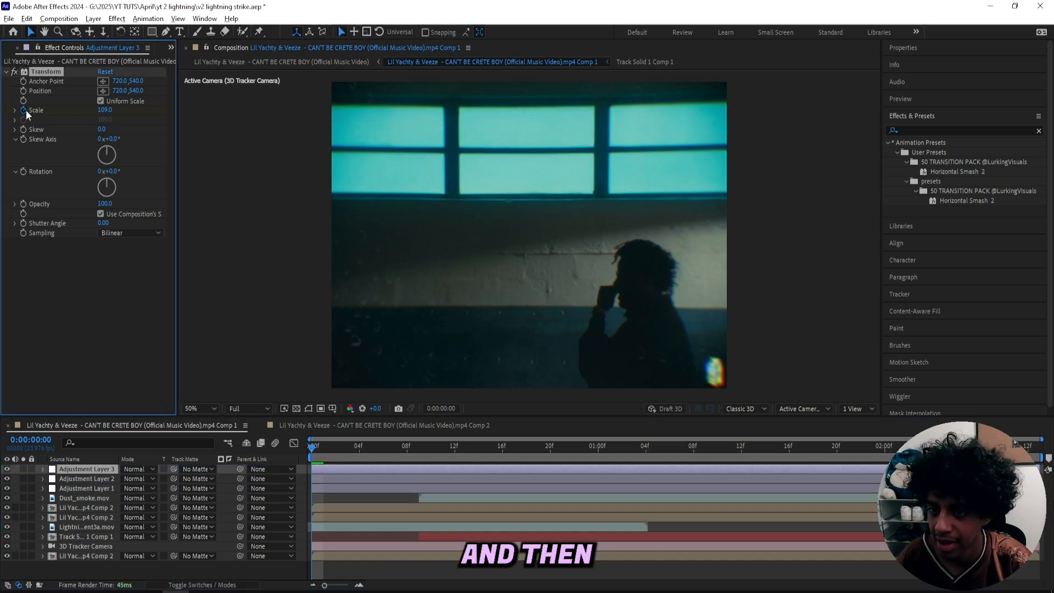
left_click_drag(342, 445, 1045, 466)
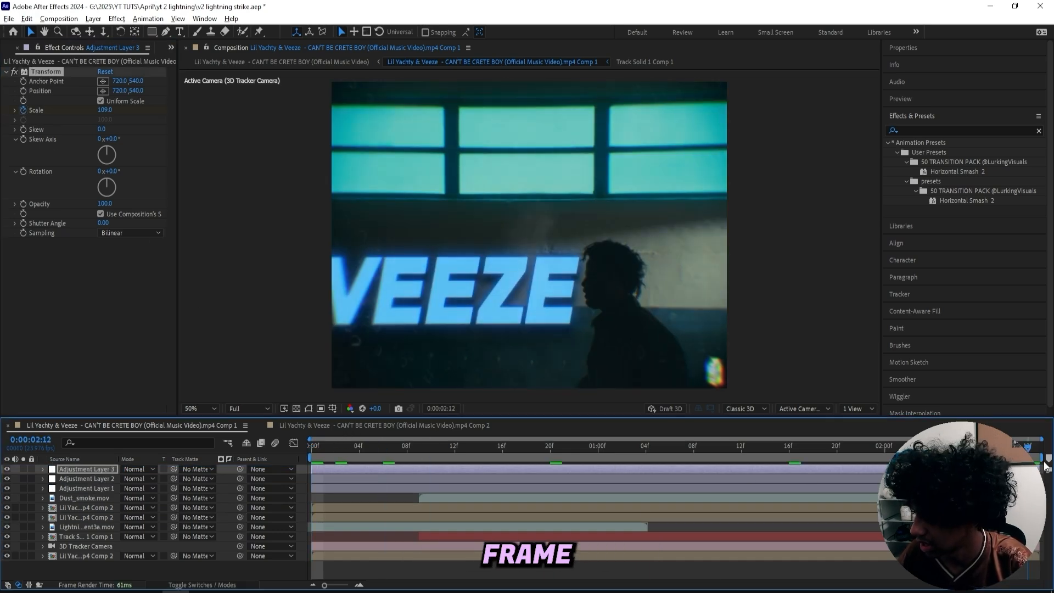
left_click(110, 110)
type("10")
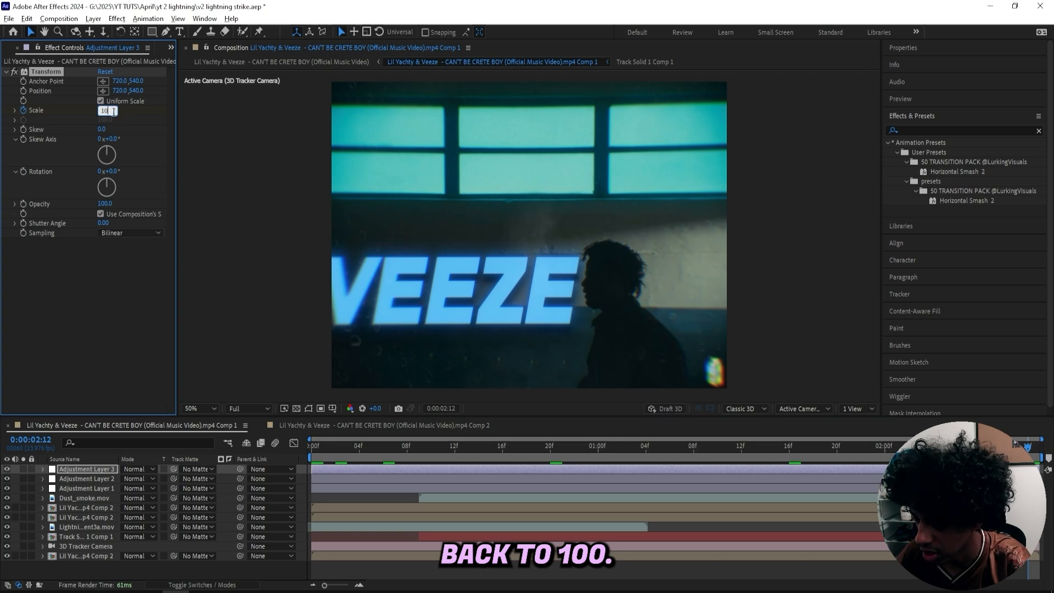
left_click_drag(339, 449, 211, 443)
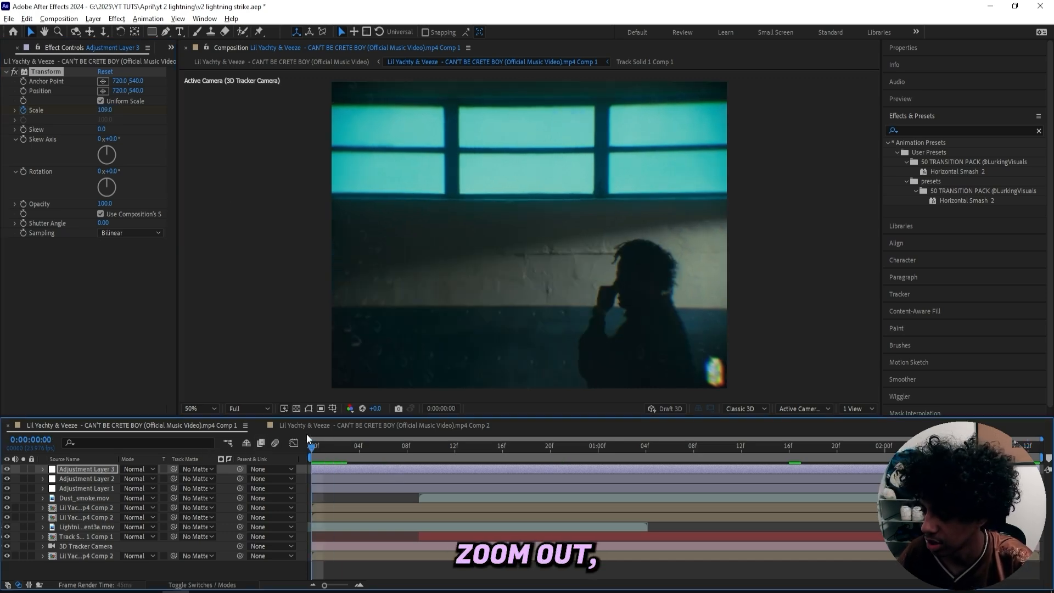
key("space")
key("space")
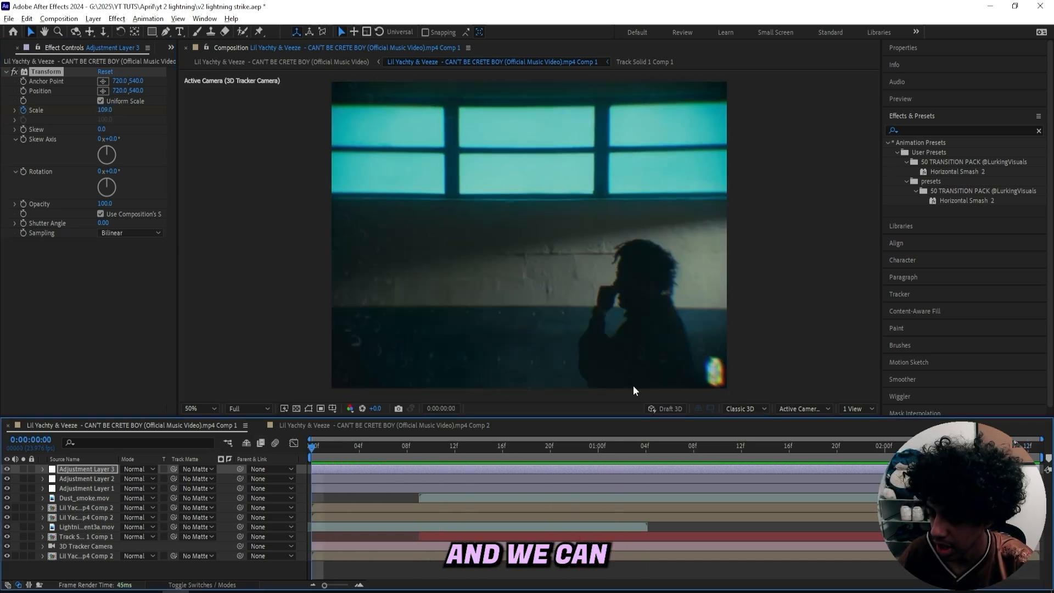
- Duplicate the top adjustment layer, remove the copy's Transform effect, and trim its start to the lightning strike at 0:00:00:09
left_click_drag(343, 458, 417, 446)
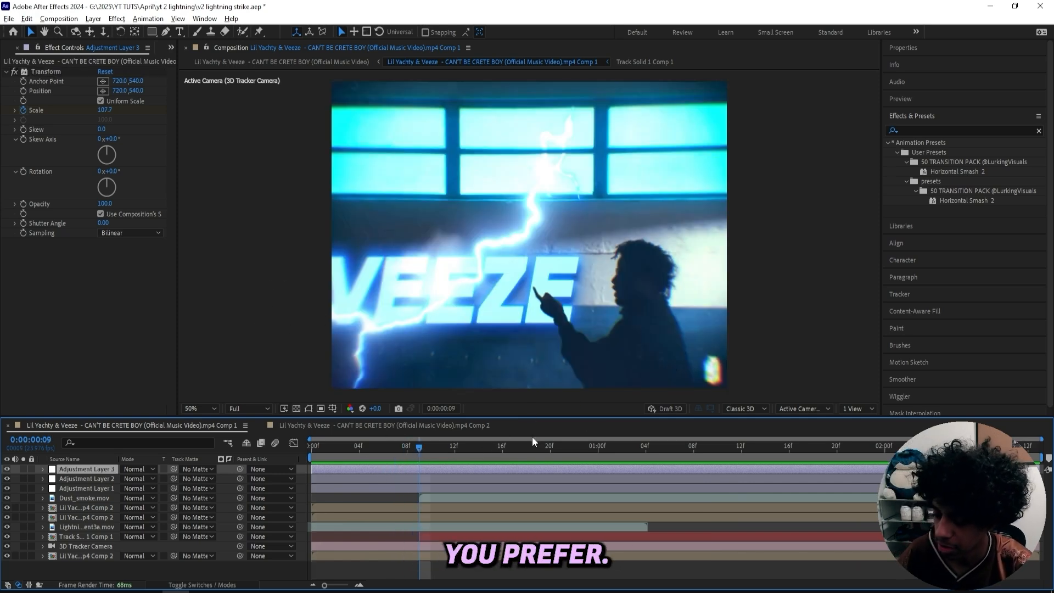
key("ctrl+d")
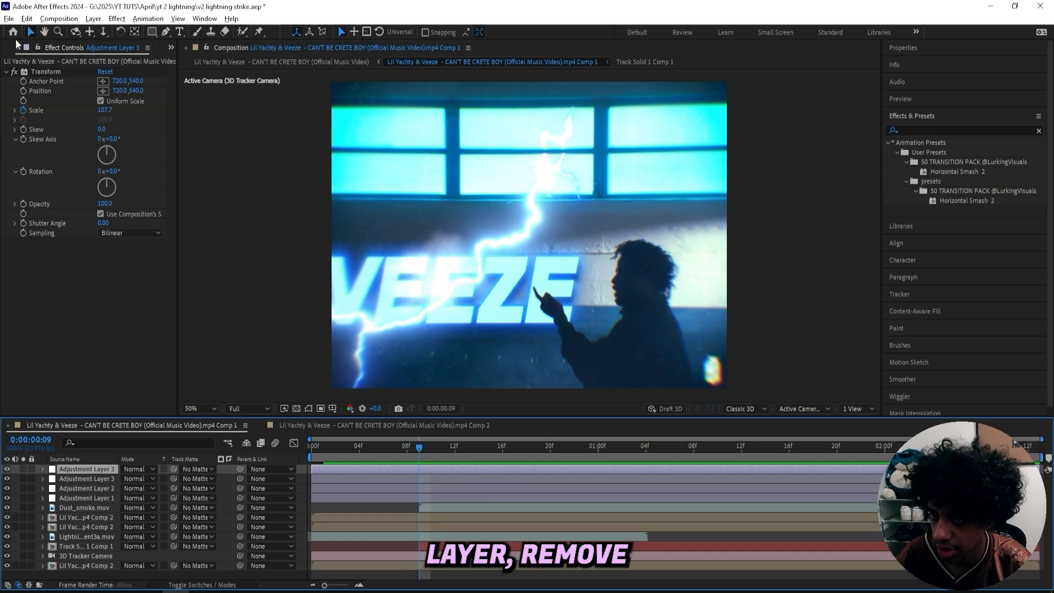
left_click(45, 72)
key("Delete")
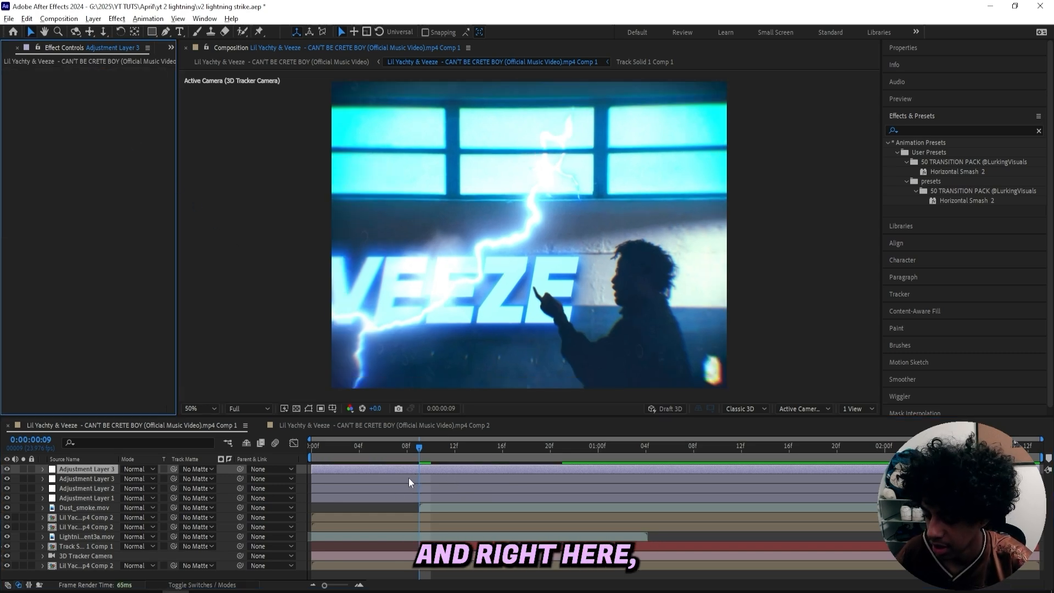
left_click(413, 537)
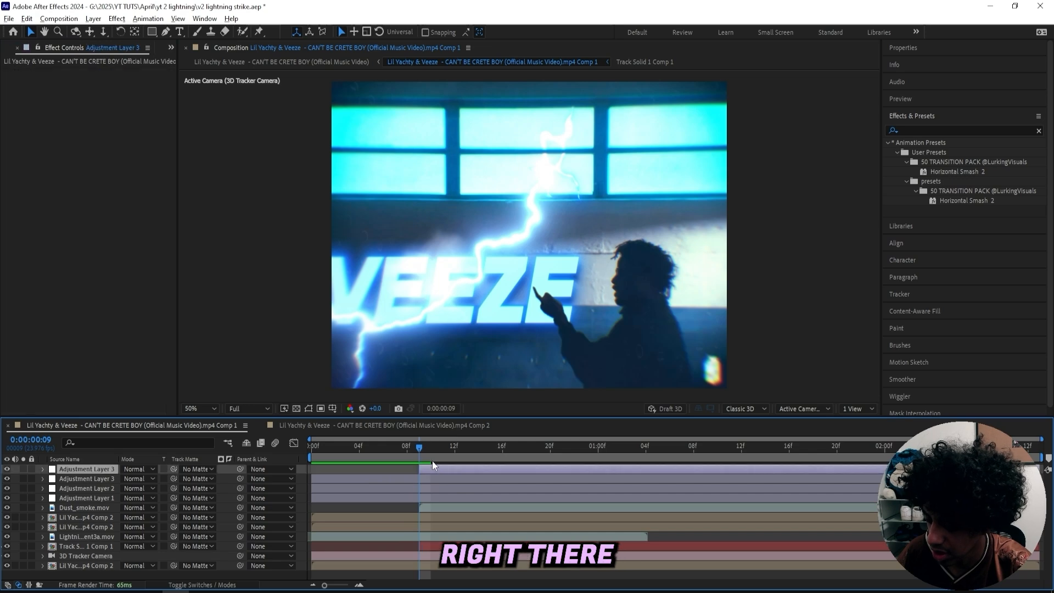
- Search the effects and presets for subtle shake 2
left_click(921, 113)
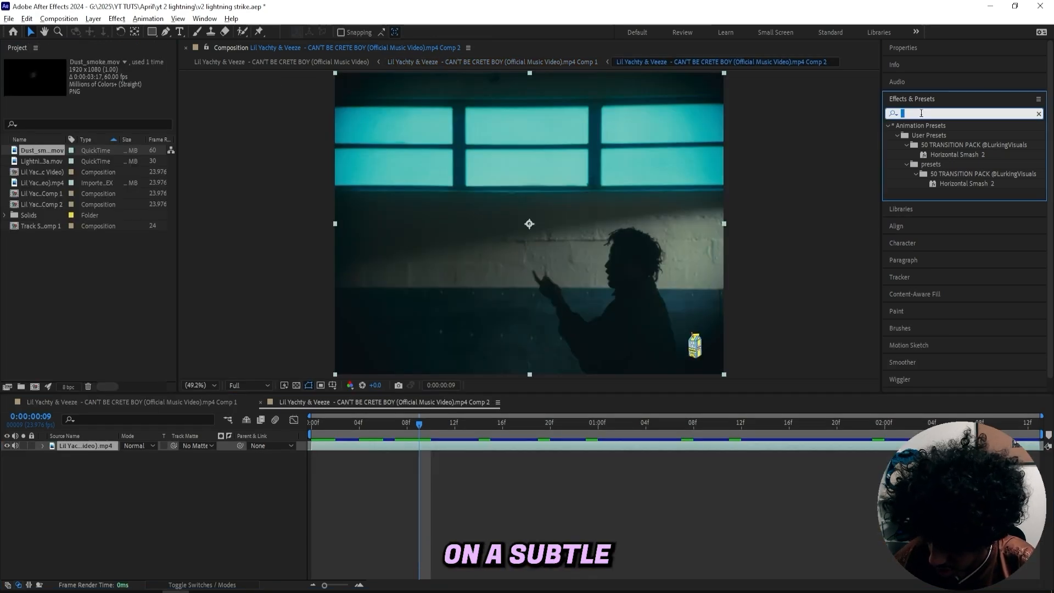
type("subtle shake")
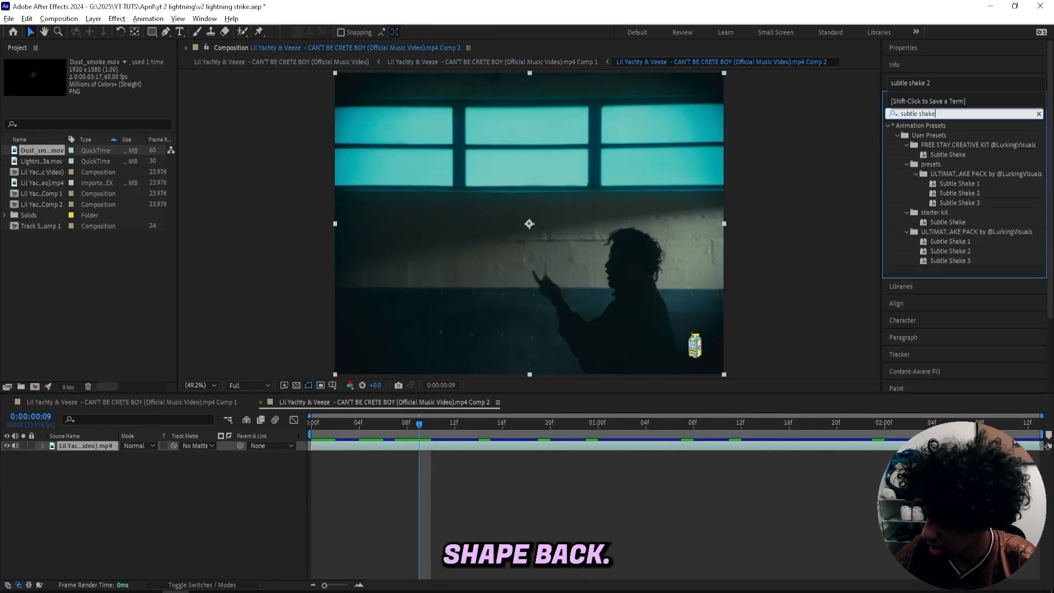
type(" 2")
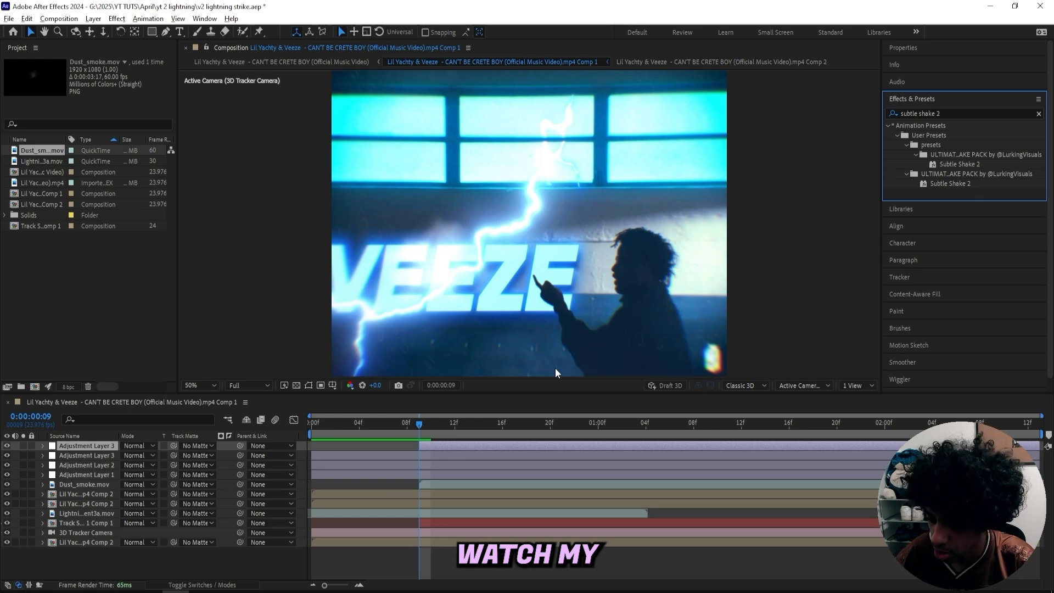
- Apply the Subtle Shake preset to the trimmed adjustment layer at 0:00:00:09 and preview the composition from the start
key("ctrl+space")
type("sub")
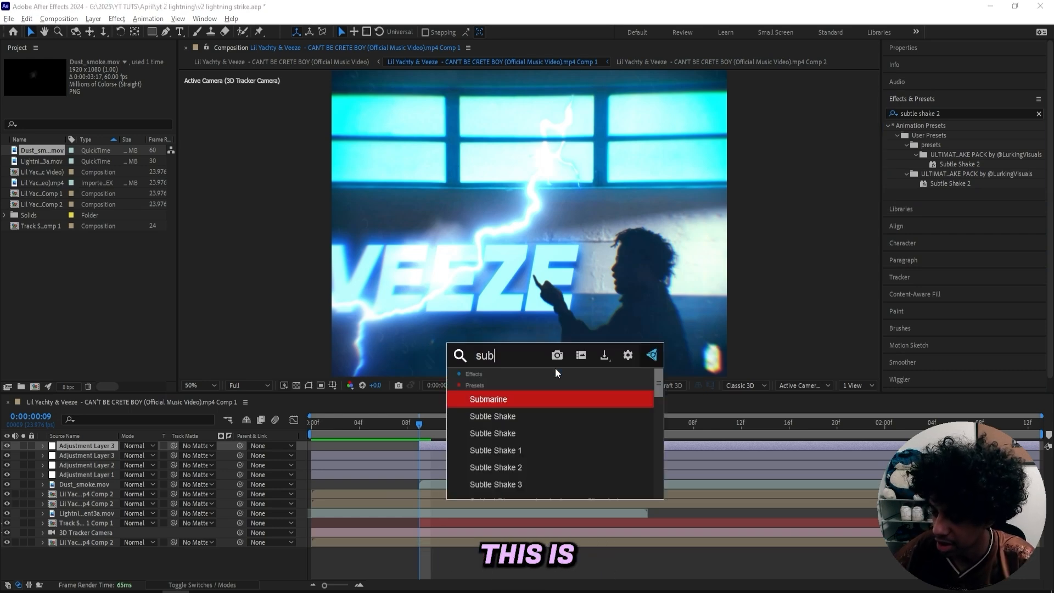
type("tle shake")
key("Return")
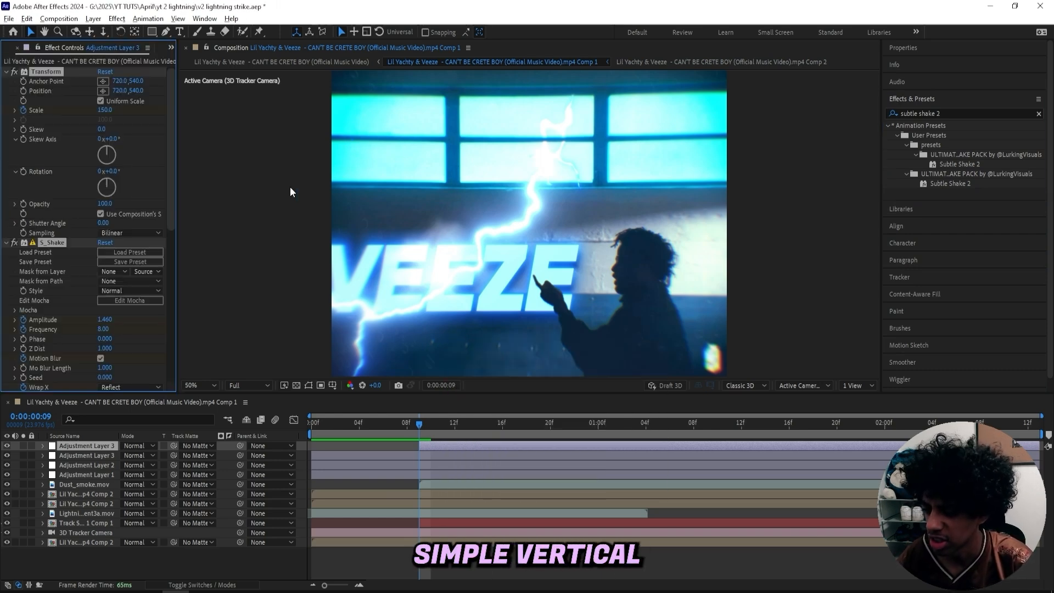
left_click(149, 173)
left_click(416, 427)
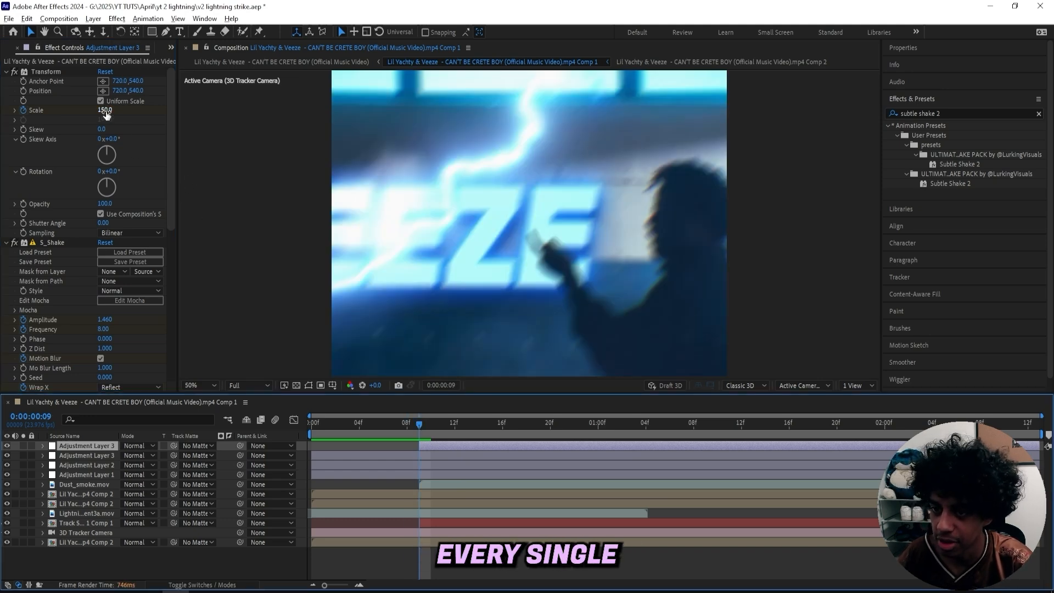
left_click_drag(106, 112, 99, 112)
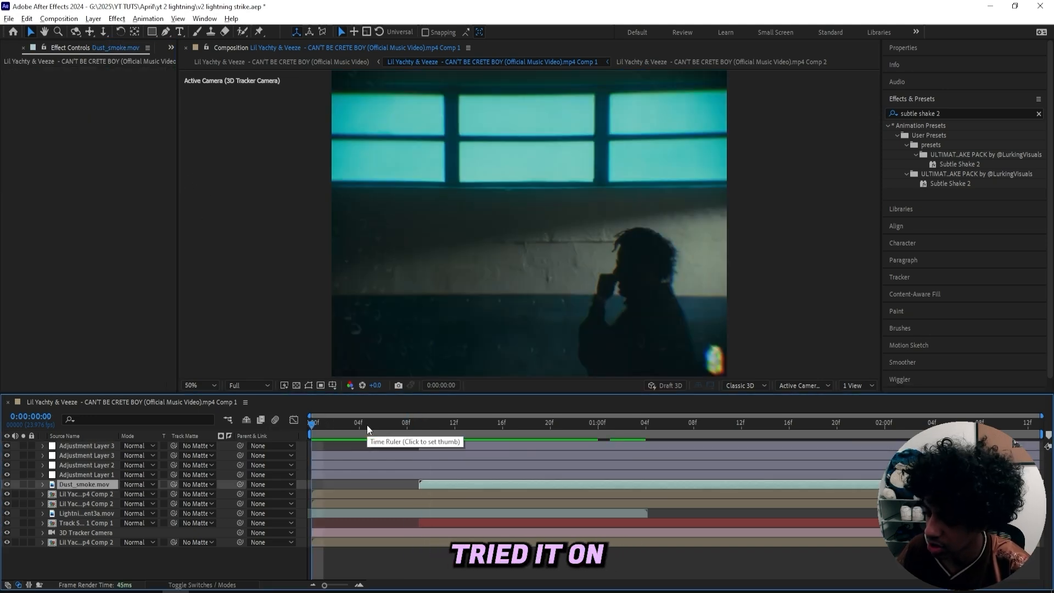
key("space")
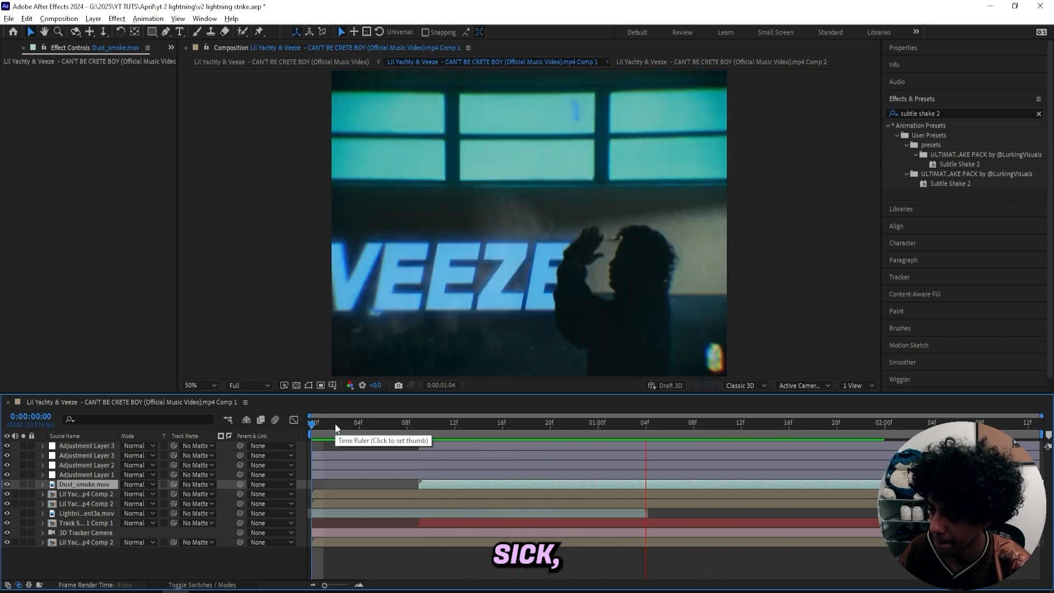
- Delete the S_Flicker effect from the shake adjustment layer and preview the composition
left_click_drag(336, 425, 407, 425)
left_click(430, 444)
left_click(442, 424)
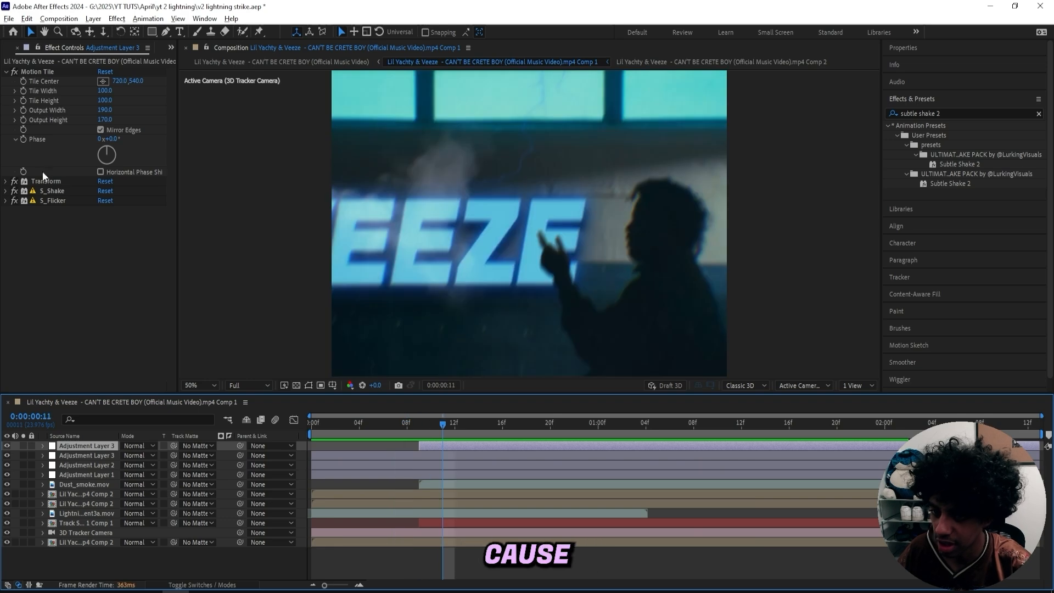
left_click(47, 200)
key("Delete")
key("space")
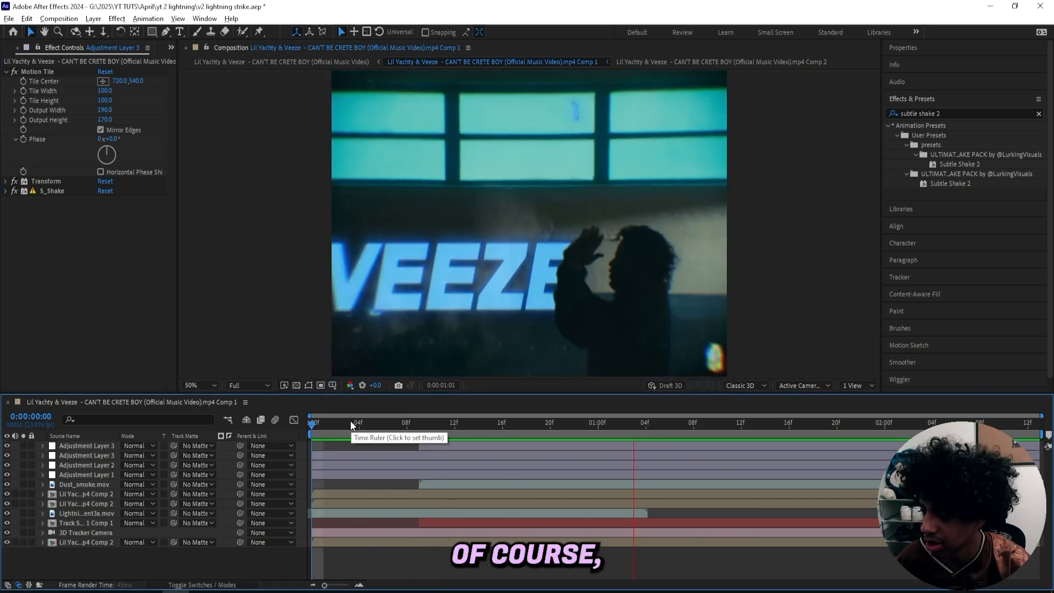
- Examine the text and smoke closely around 0:00:01:07, then replay the whole composition from the start
left_click_drag(348, 423, 681, 401)
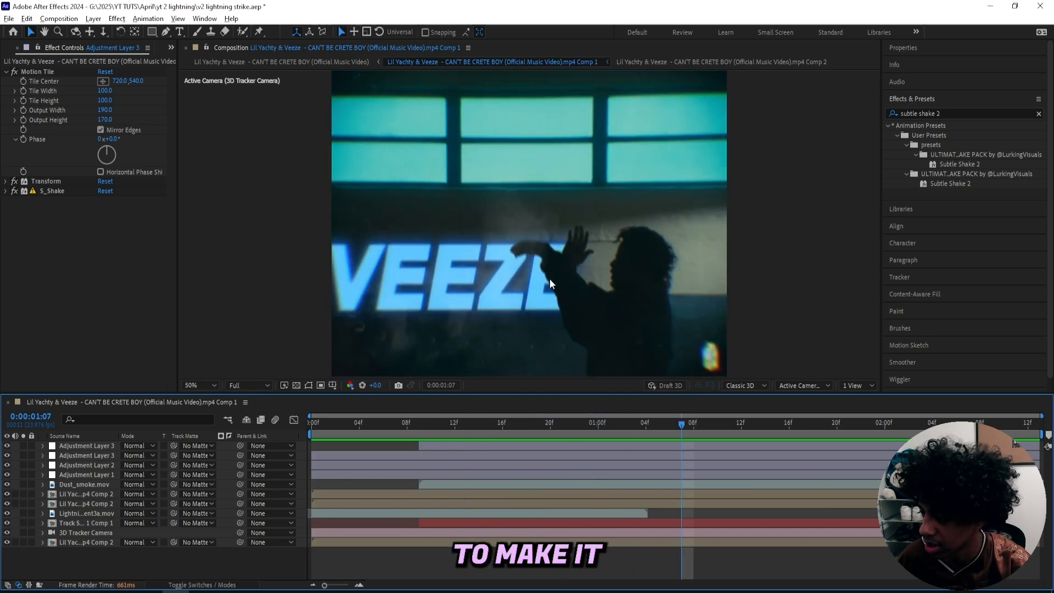
scroll(564, 252, "up", 1)
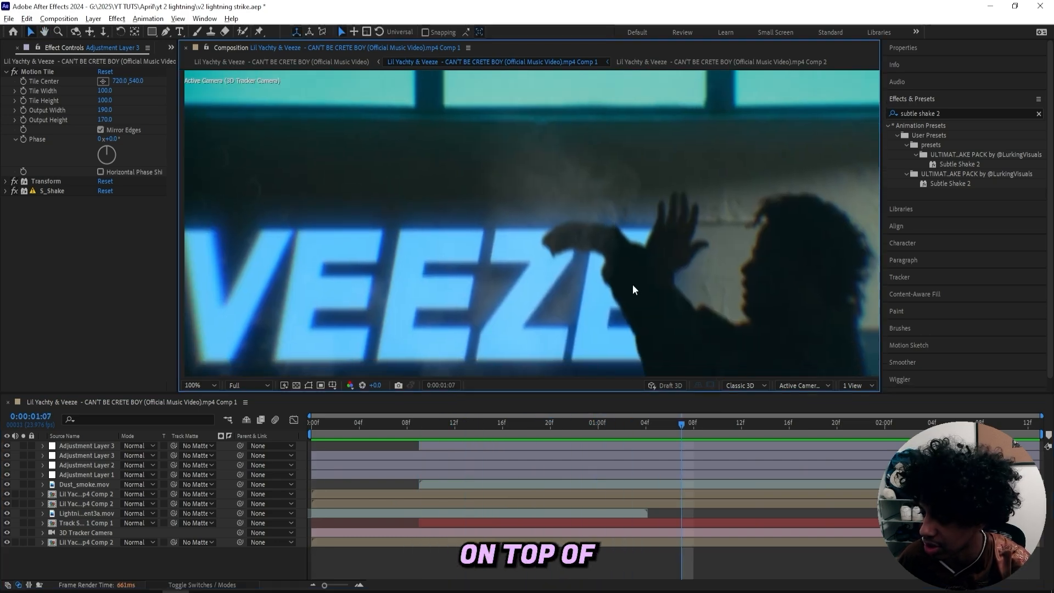
scroll(633, 290, "down", 1)
key("space")
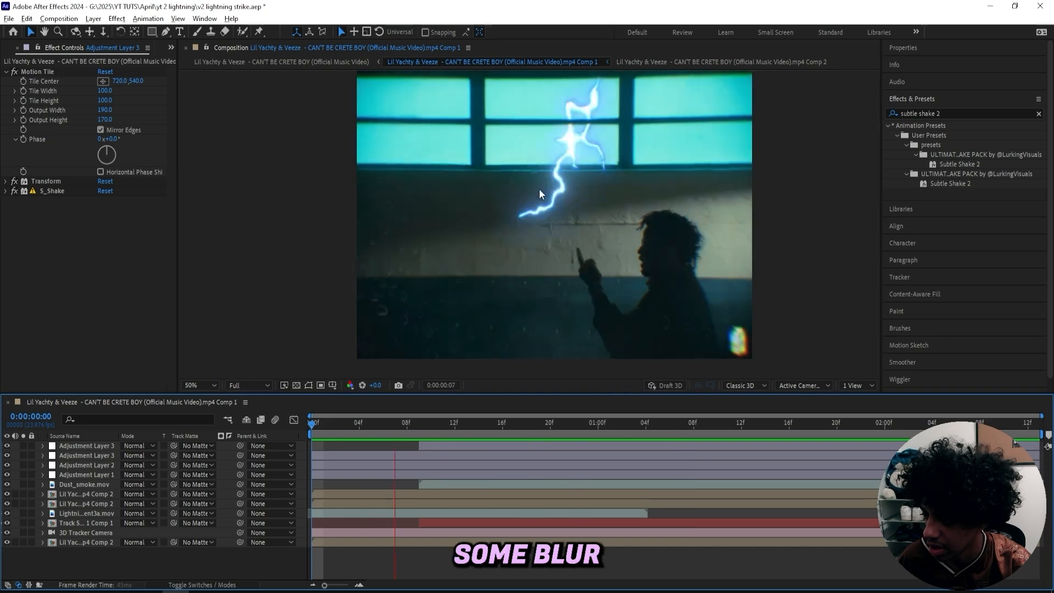
key("space")
key("space")
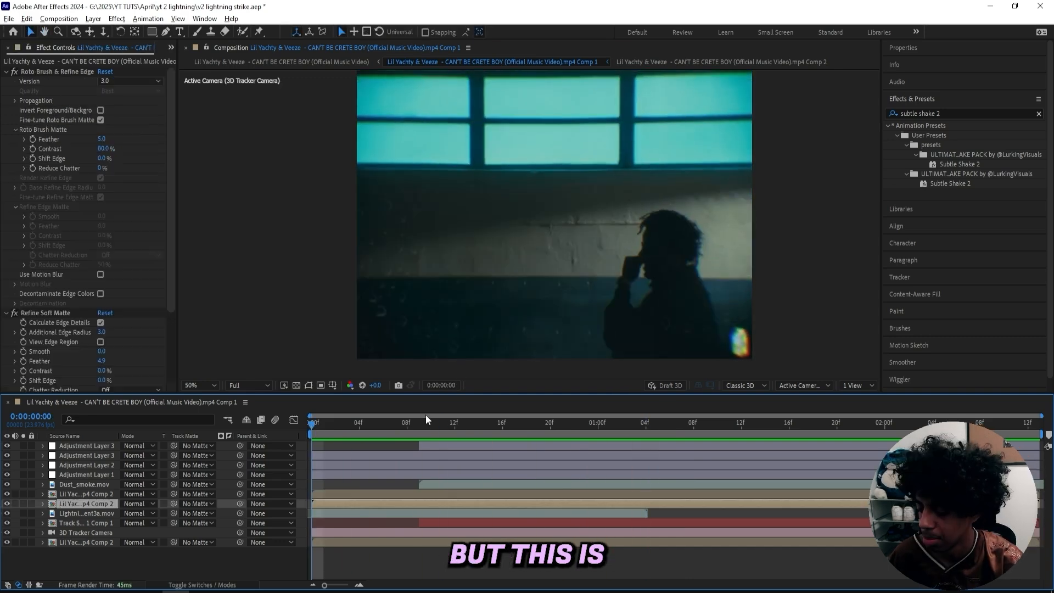
key("space")
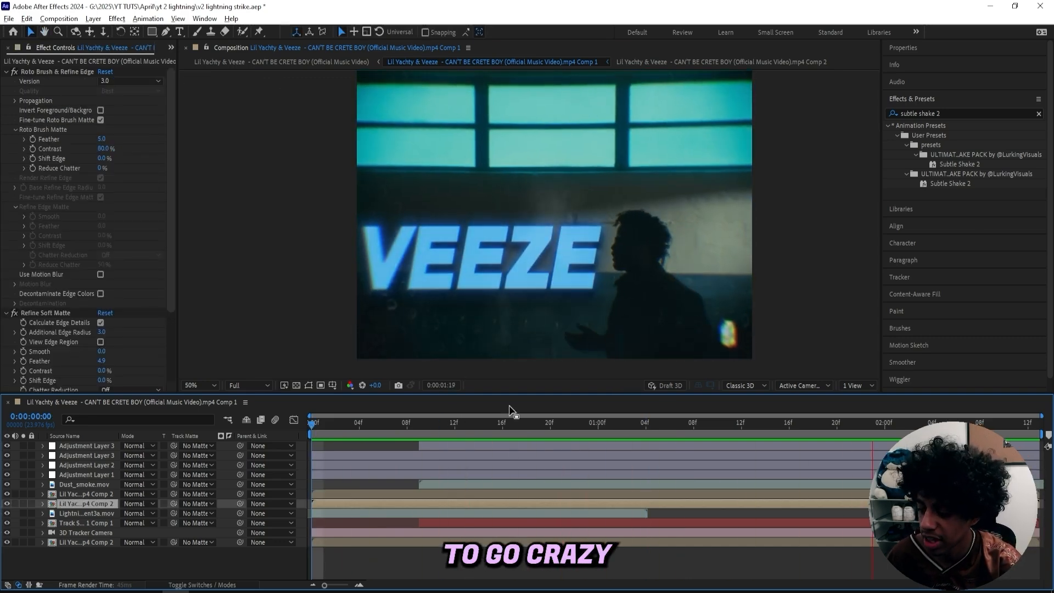